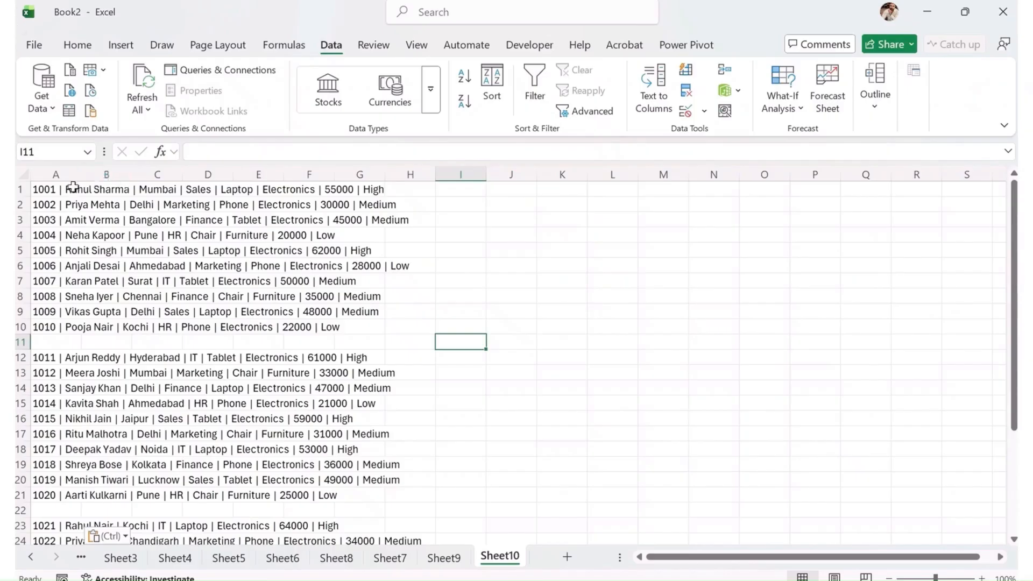
Add a new worksheet after Sheet10 and paste the pipe-separated records into it starting at A1.
{"action": "left_click", "coordinate": [88, 116]}
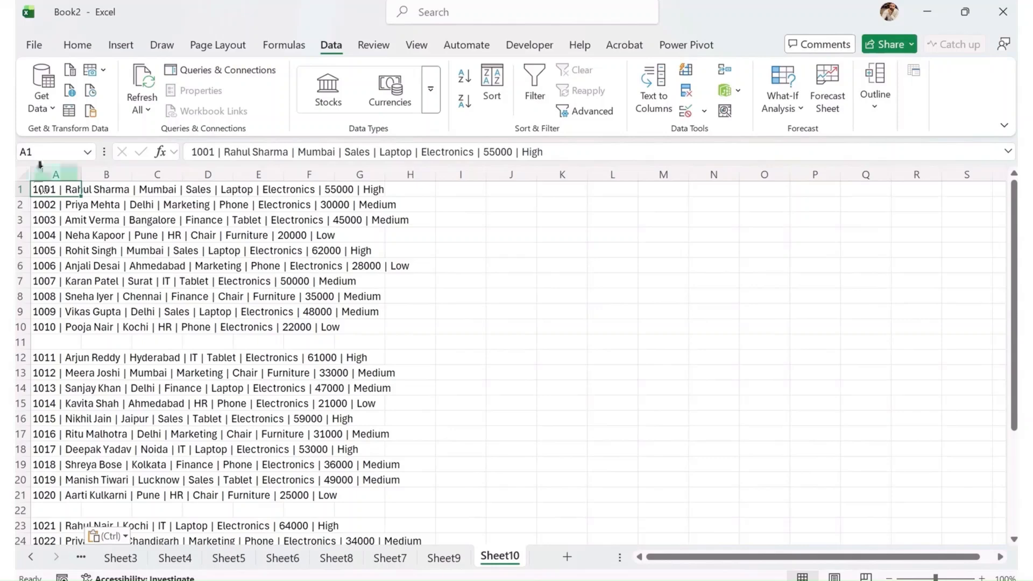
{"action": "left_click", "coordinate": [568, 557]}
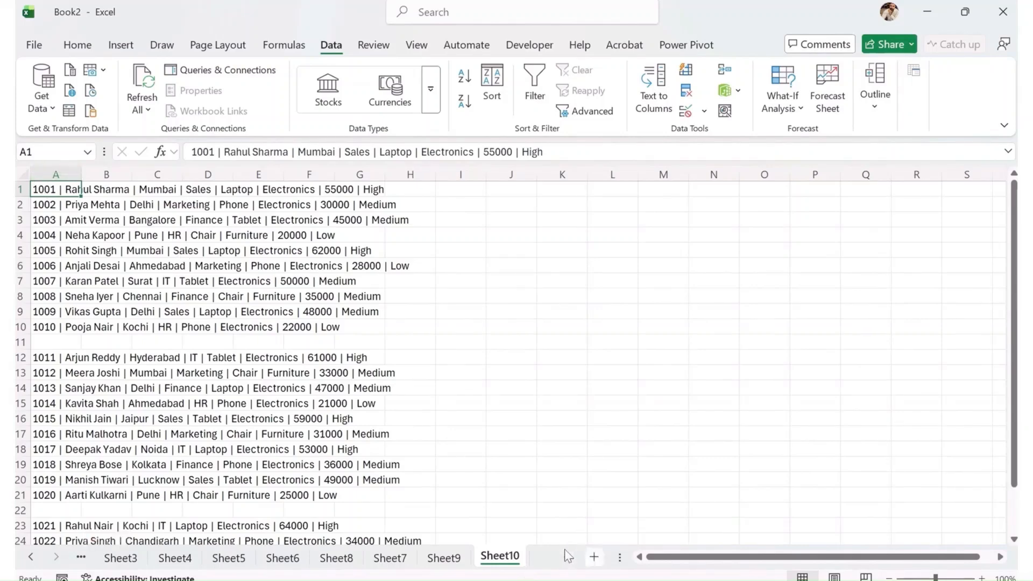
{"action": "left_click", "coordinate": [495, 565]}
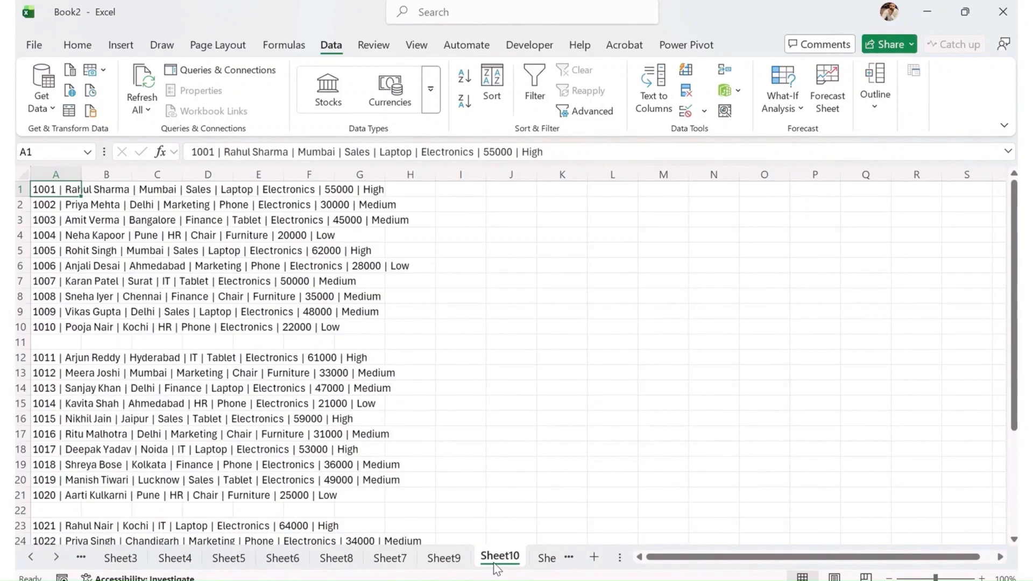
{"action": "left_click", "coordinate": [546, 560]}
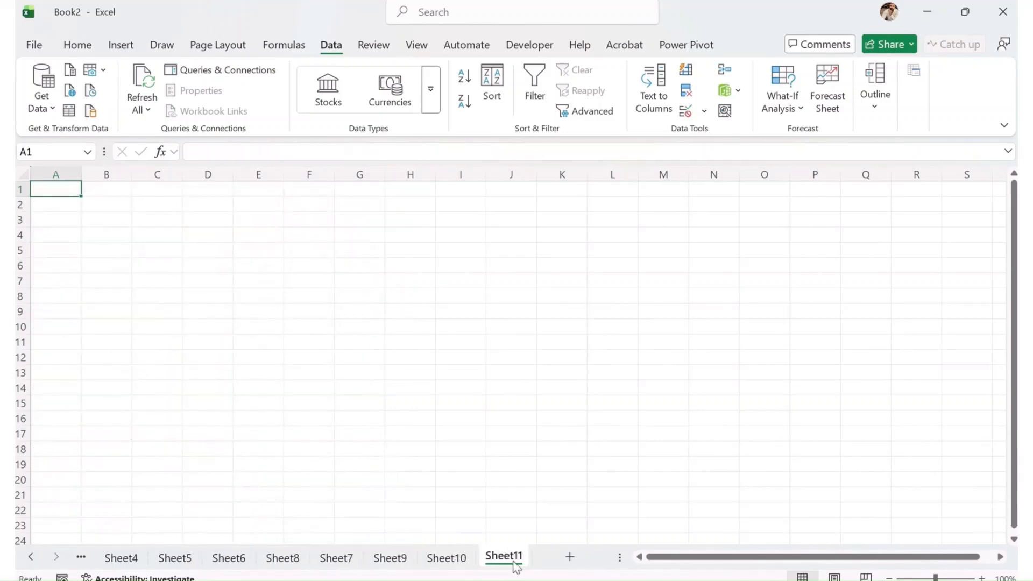
{"action": "key", "text": "ctrl+v"}
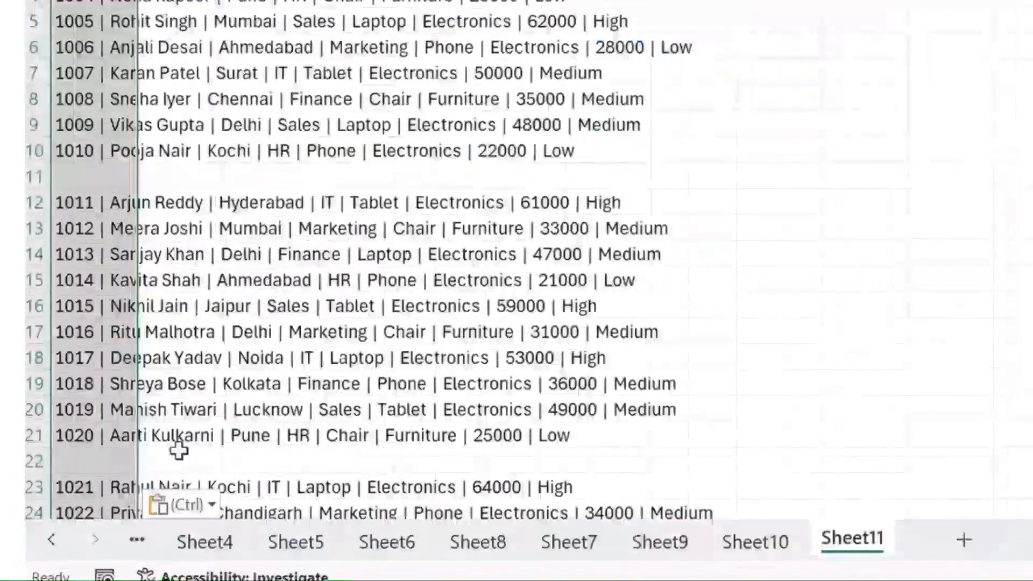
Run the Text Import Wizard on the pasted data as delimited text and proceed to the delimiter settings.
{"action": "left_click", "coordinate": [115, 532]}
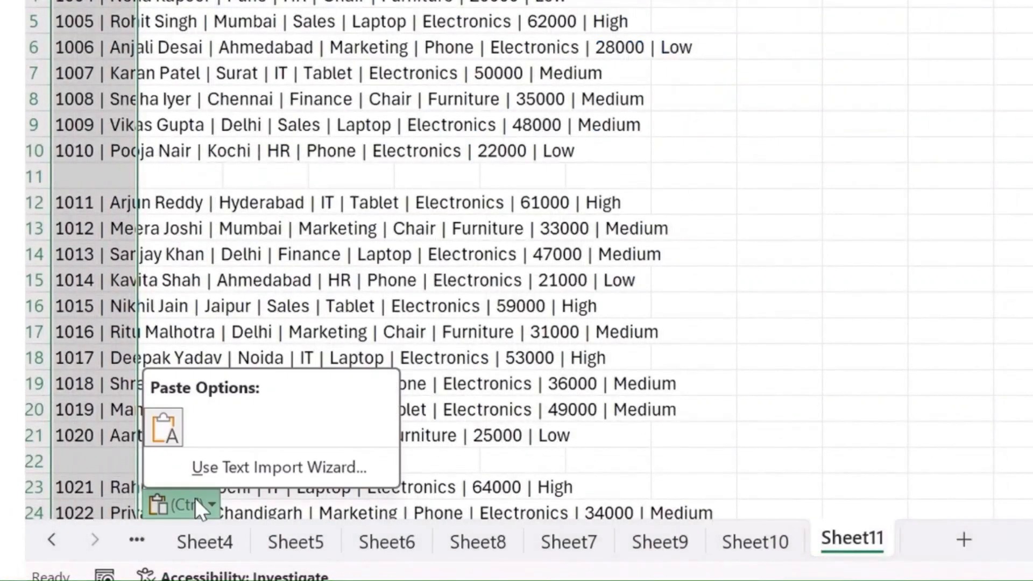
{"action": "left_click", "coordinate": [226, 478]}
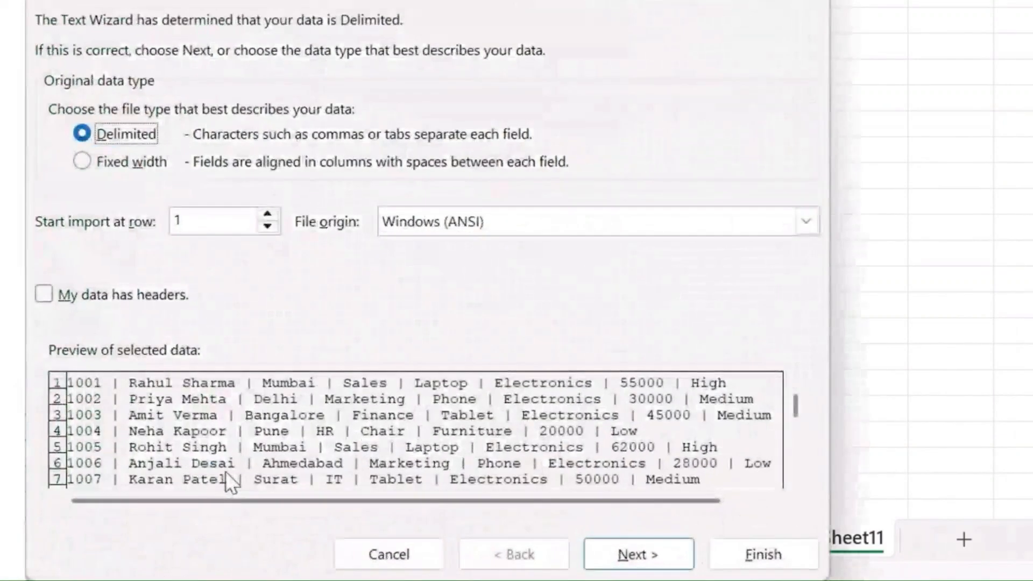
{"action": "left_click_drag", "start_coordinate": [281, 0], "coordinate": [488, 0]}
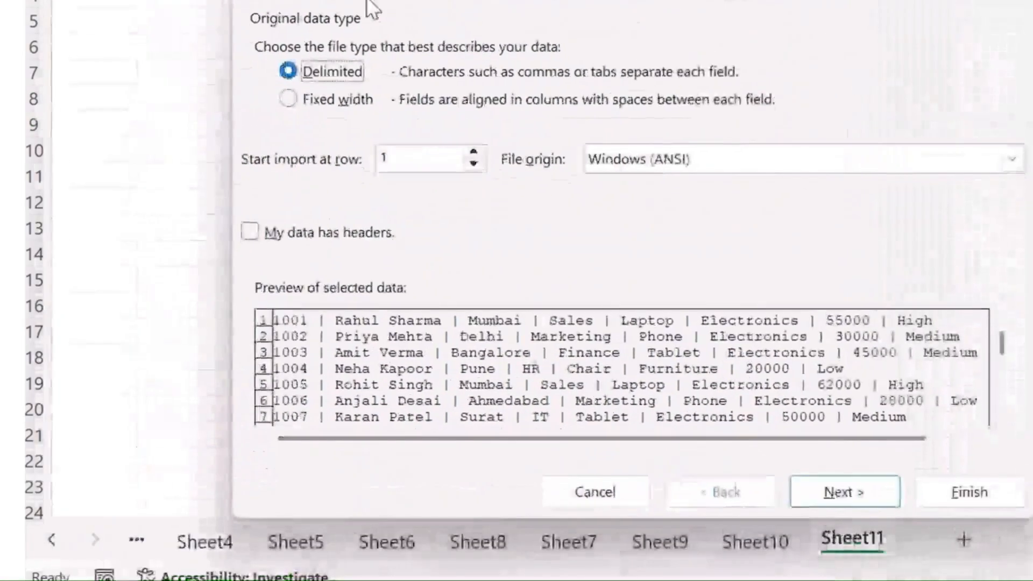
{"action": "left_click", "coordinate": [838, 489]}
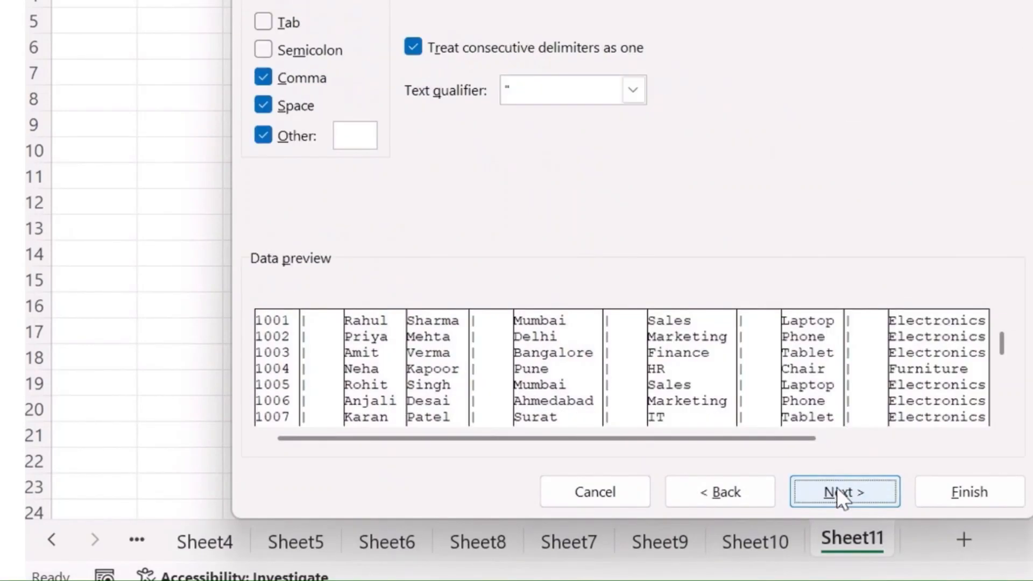
Make | the only delimiter, with Space and Comma turned off, and finish the text import.
{"action": "left_click", "coordinate": [263, 111]}
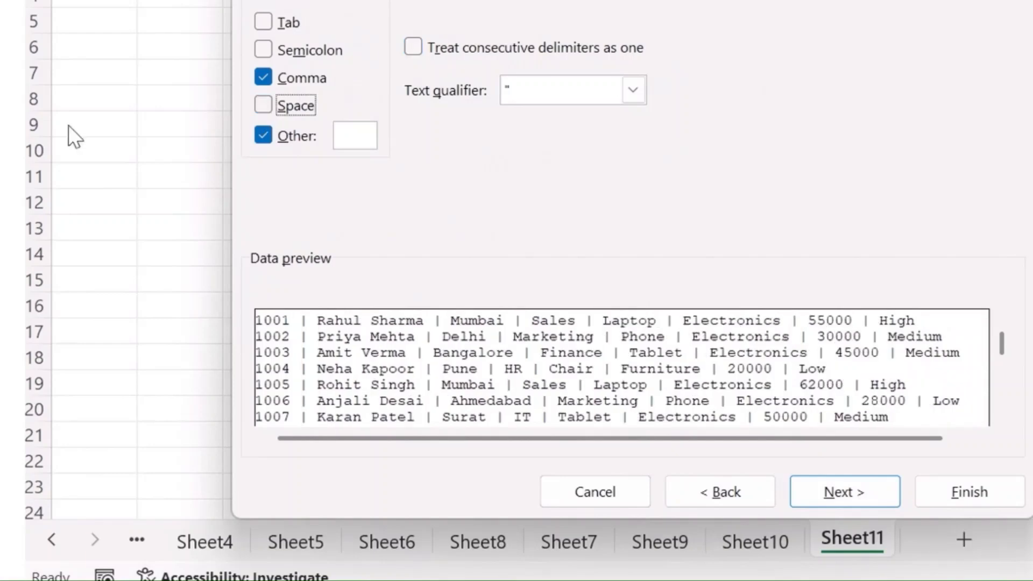
{"action": "left_click", "coordinate": [264, 78]}
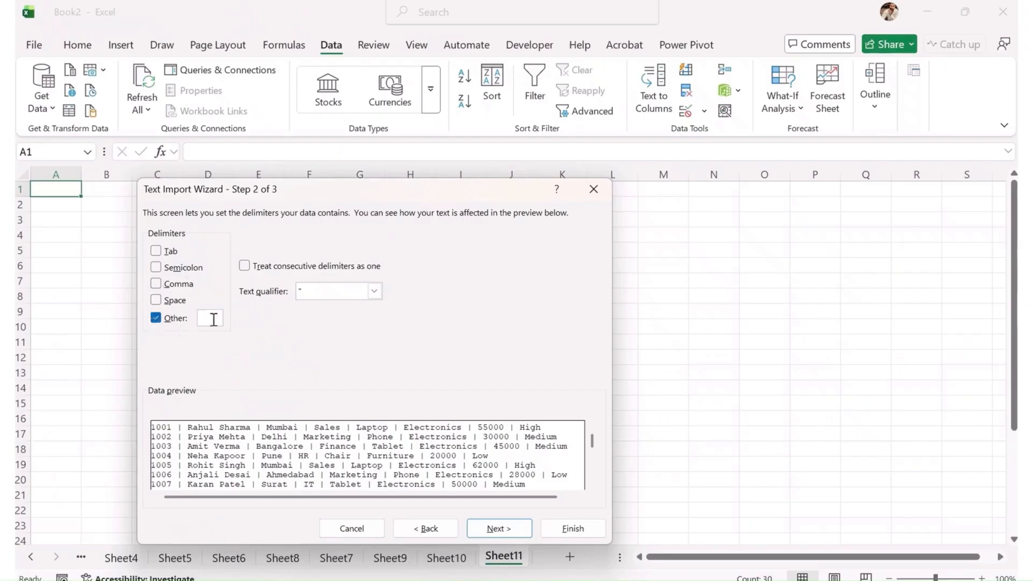
{"action": "left_click", "coordinate": [215, 319]}
{"action": "type", "text": "|"}
{"action": "left_click", "coordinate": [487, 529]}
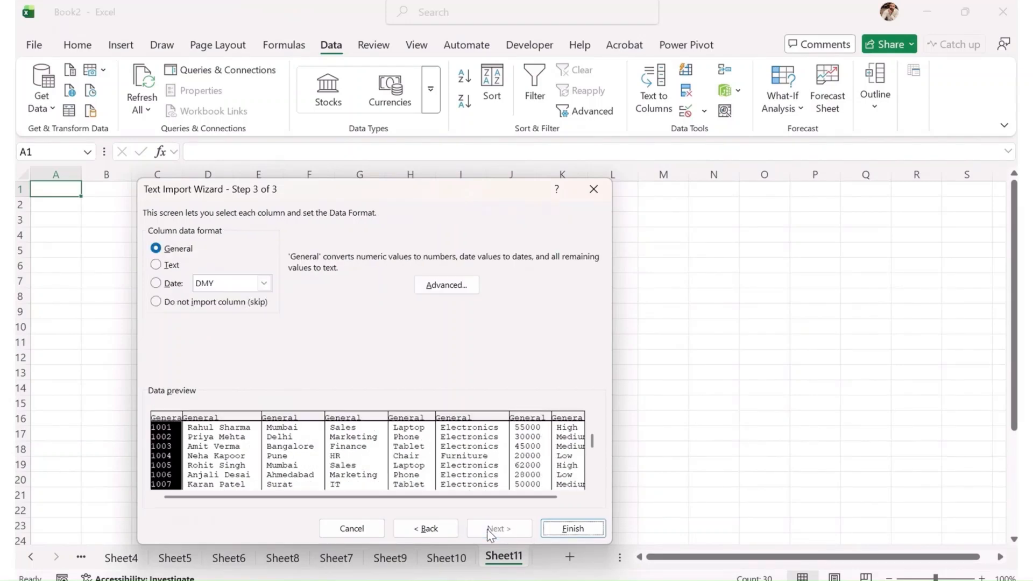
{"action": "left_click", "coordinate": [572, 529]}
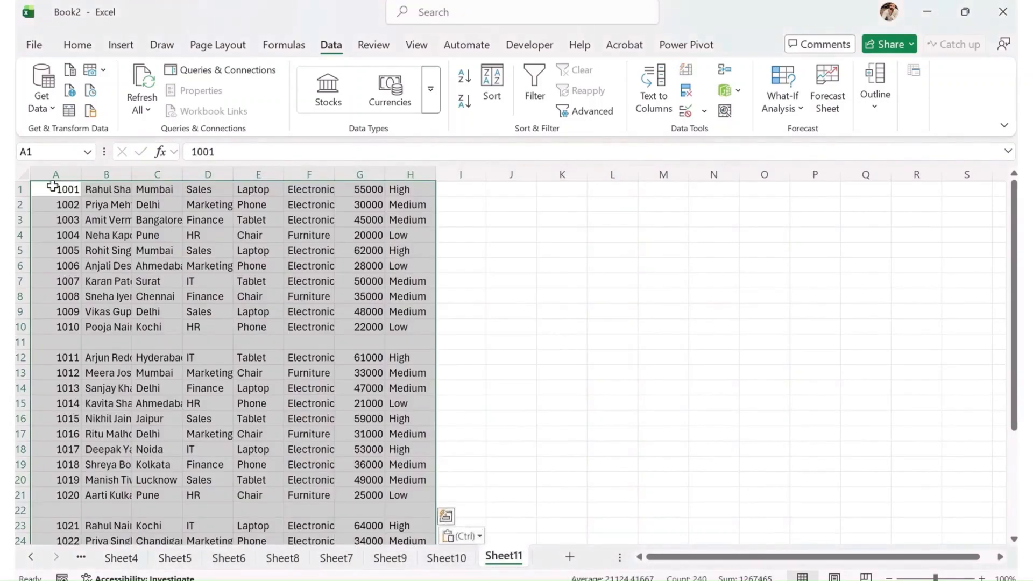
Autofit the width of all columns and delete the blank rows after records 1010 and 1020.
{"action": "left_click", "coordinate": [23, 173]}
{"action": "double_click", "coordinate": [88, 173]}
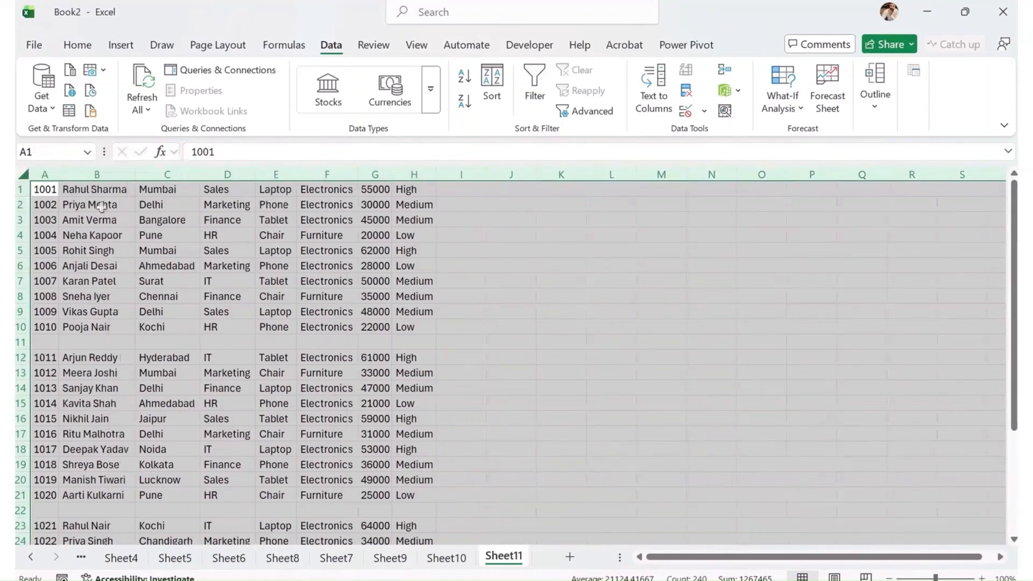
{"action": "left_click", "coordinate": [20, 342]}
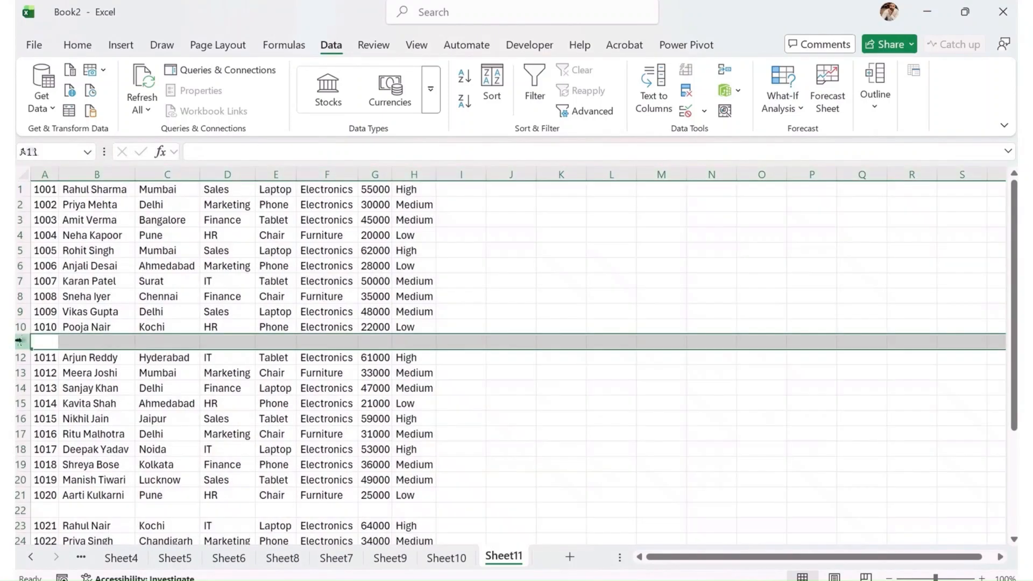
{"action": "key", "text": "ctrl+minus"}
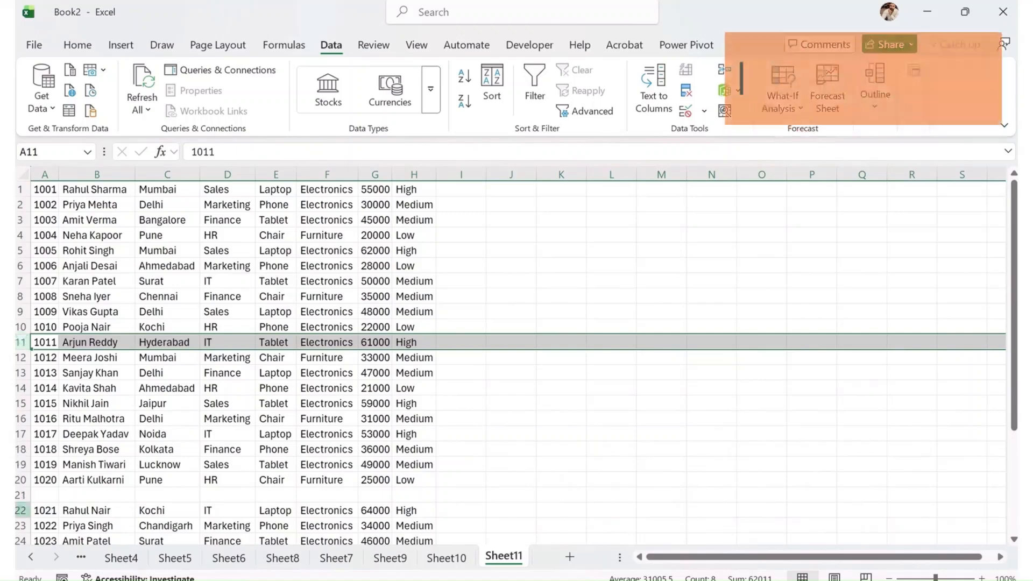
{"action": "left_click", "coordinate": [21, 495]}
{"action": "key", "text": "ctrl+minus"}
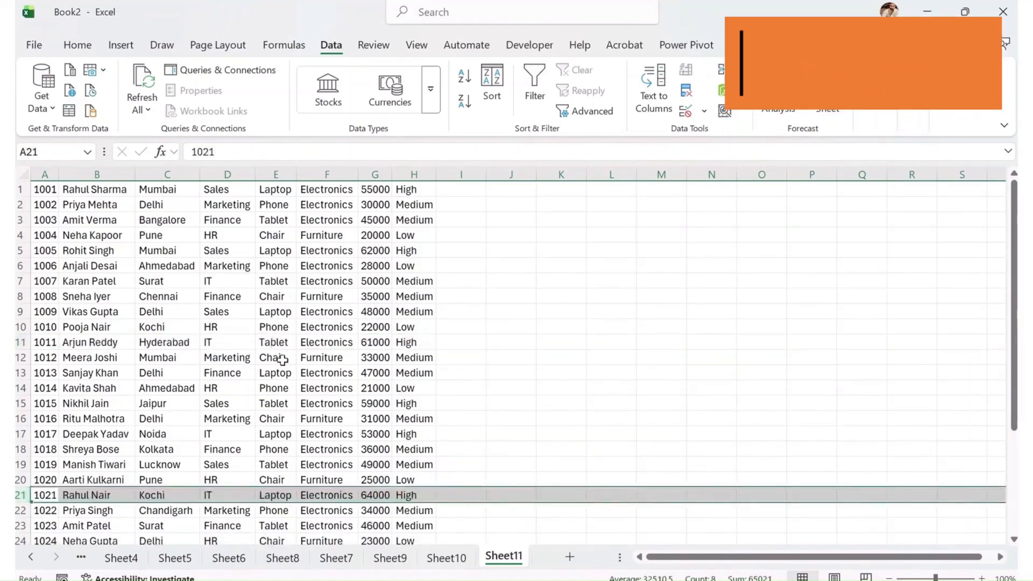
Insert an empty row above the first record for the column headers.
{"action": "scroll", "coordinate": [226, 441], "scroll_direction": "down", "scroll_amount": 3}
{"action": "scroll", "coordinate": [226, 440], "scroll_direction": "up", "scroll_amount": 3}
{"action": "right_click", "coordinate": [20, 189]}
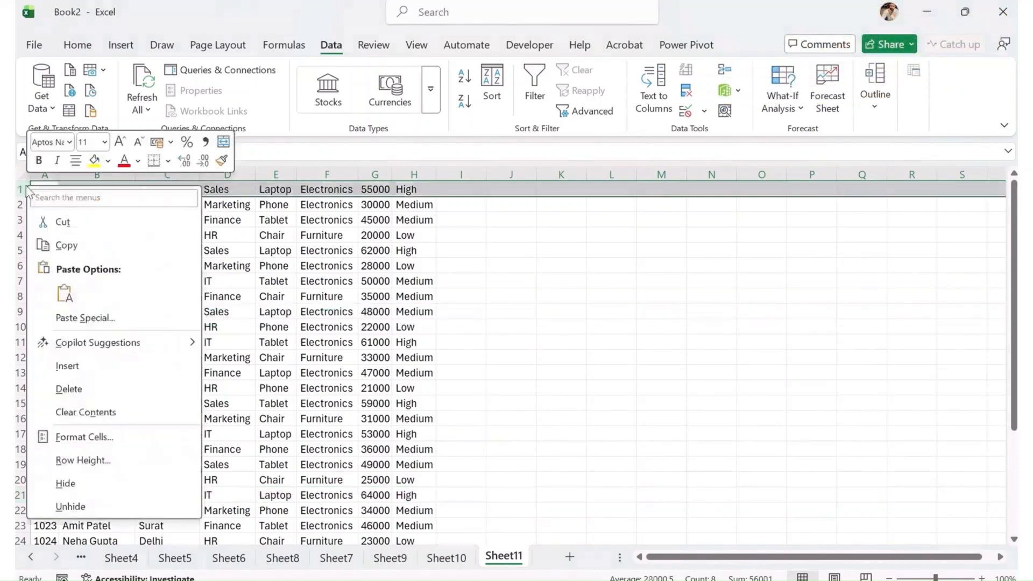
{"action": "left_click", "coordinate": [68, 366]}
{"action": "left_click", "coordinate": [309, 278]}
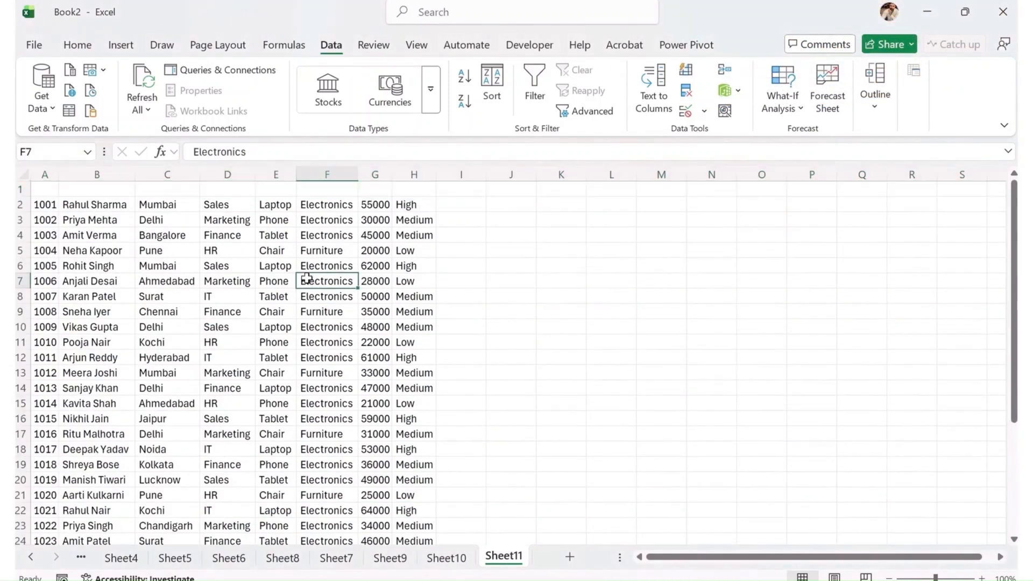
Copy the header row A1:H1 from Sheet9 into row 1 of Sheet11 and autofit the DEPARMENT and PERFORMANCE columns.
{"action": "left_click", "coordinate": [446, 558]}
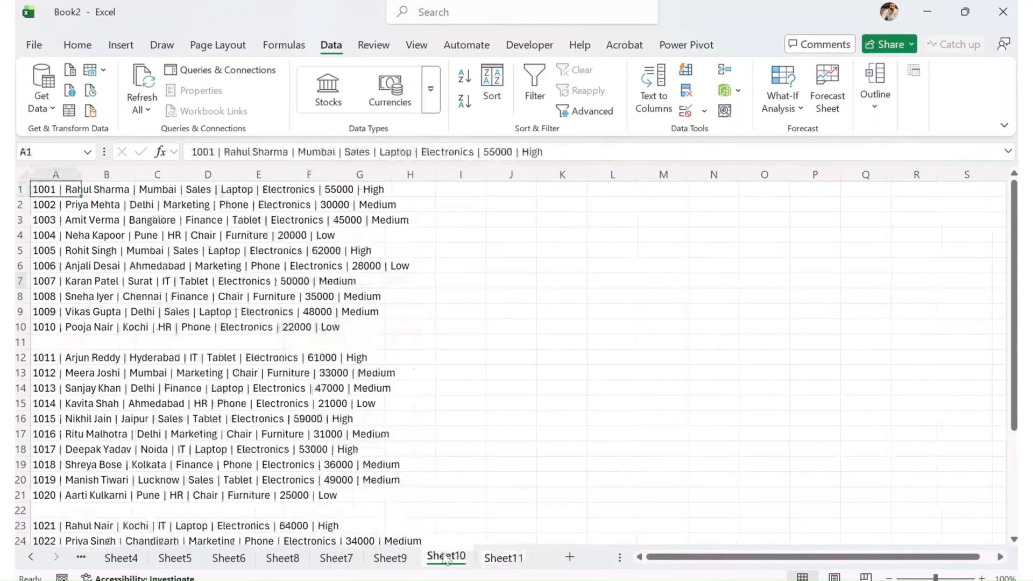
{"action": "left_click", "coordinate": [396, 555]}
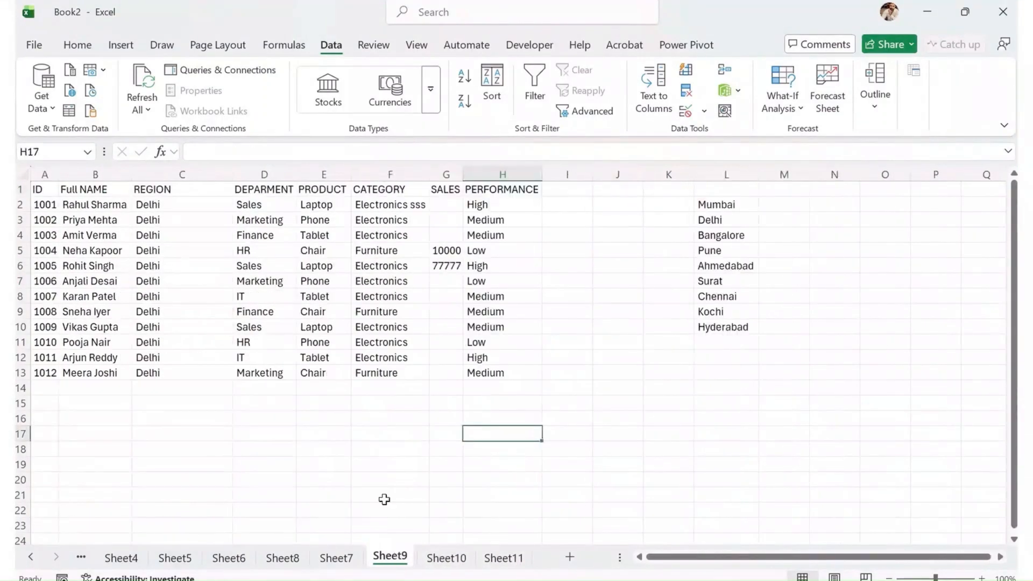
{"action": "left_click_drag", "start_coordinate": [37, 189], "coordinate": [503, 189]}
{"action": "key", "text": "ctrl+c"}
{"action": "left_click", "coordinate": [501, 558]}
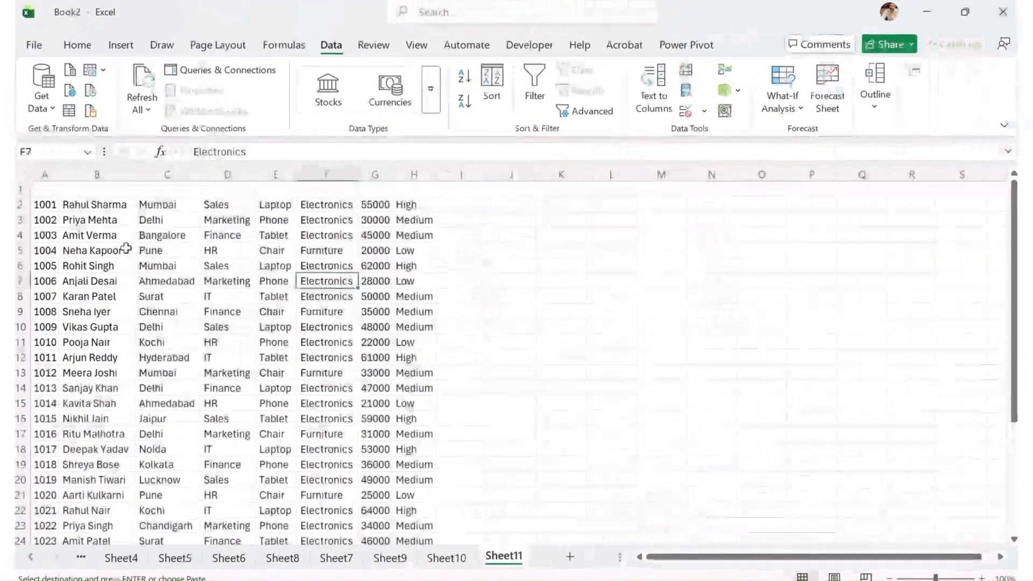
{"action": "left_click", "coordinate": [48, 185]}
{"action": "key", "text": "ctrl+v"}
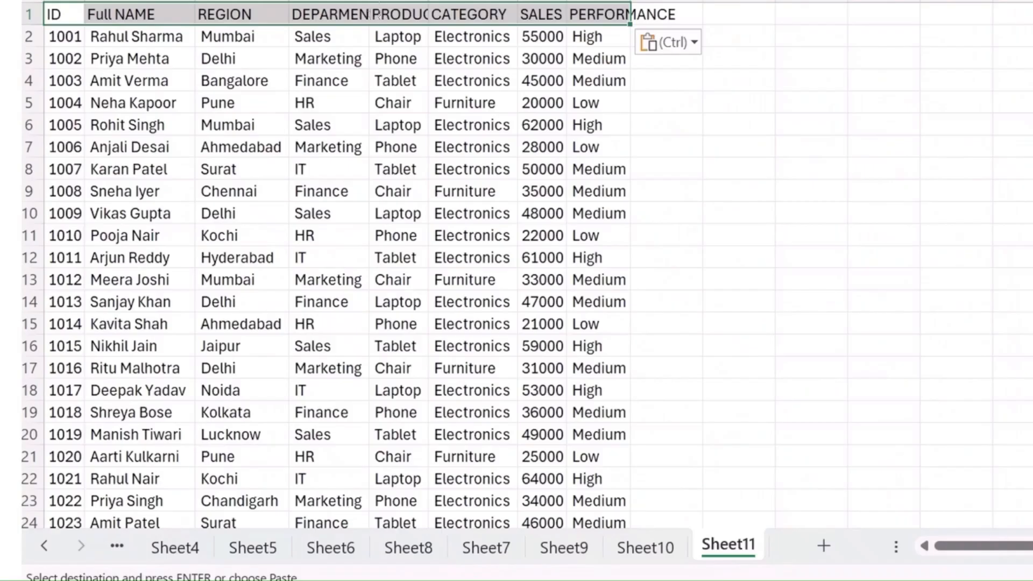
{"action": "double_click", "coordinate": [371, 14]}
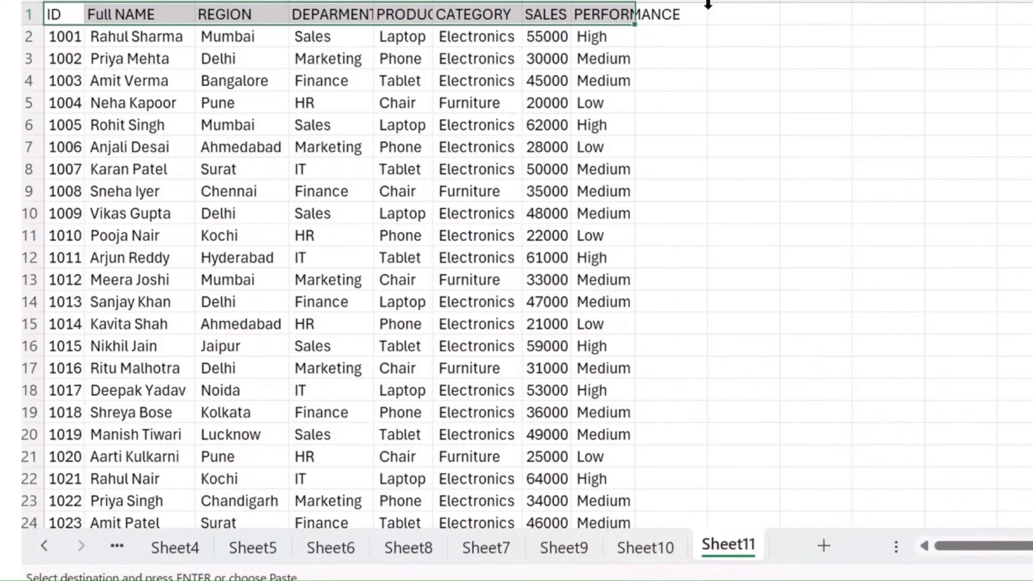
{"action": "left_click", "coordinate": [646, 102]}
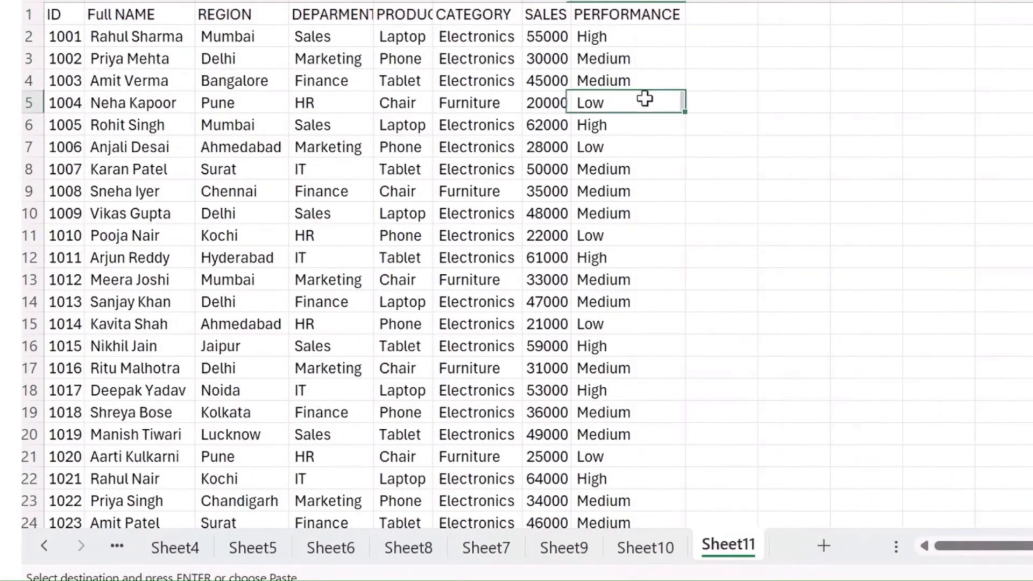
Create a PivotTable from Sheet11 range A1:H31 on a new worksheet, with REGION as rows and the sum of SALES as values.
{"action": "left_click", "coordinate": [401, 62]}
{"action": "key", "text": "ctrl+a"}
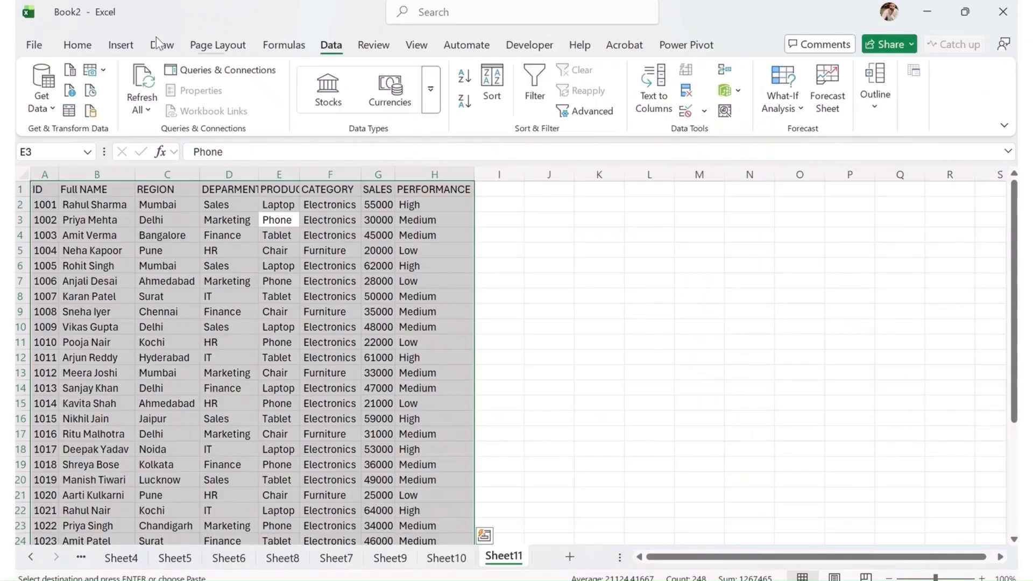
{"action": "left_click", "coordinate": [120, 44]}
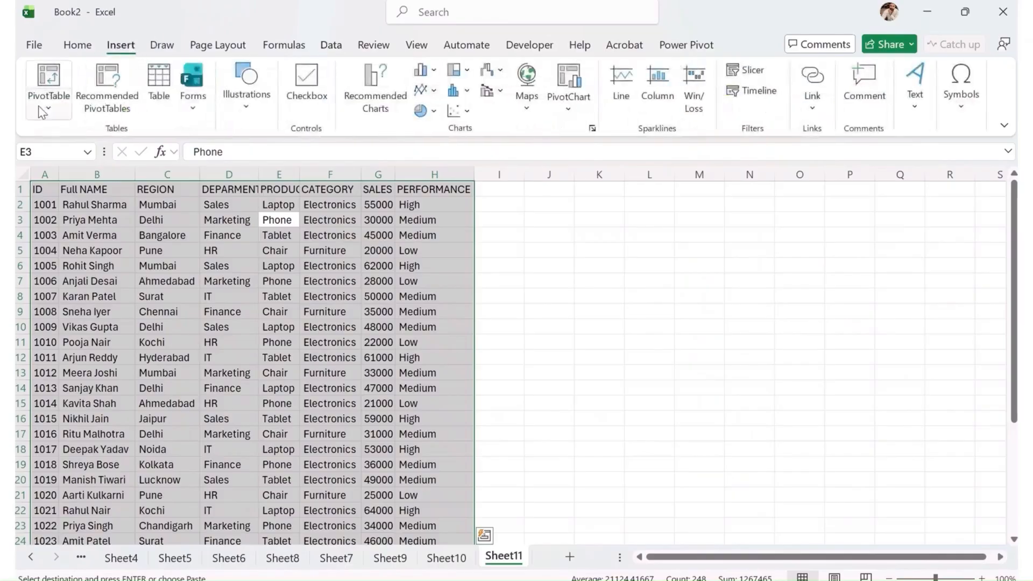
{"action": "left_click", "coordinate": [58, 72]}
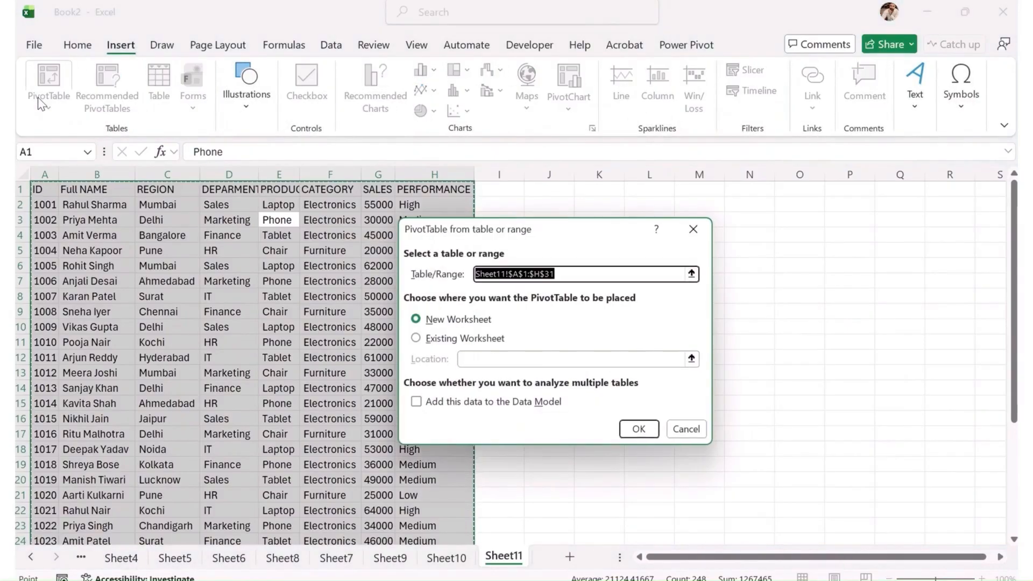
{"action": "left_click", "coordinate": [637, 429]}
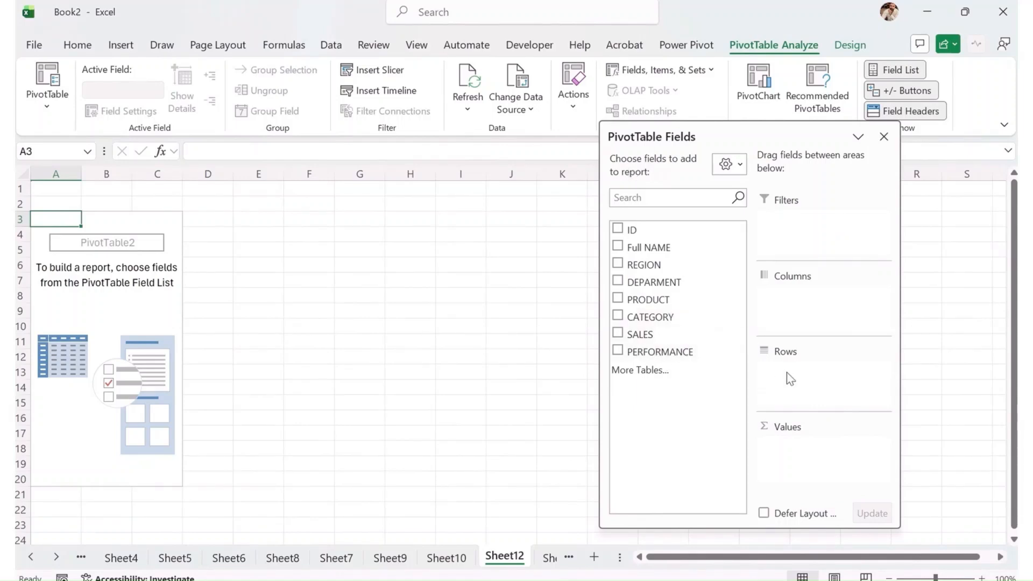
{"action": "left_click", "coordinate": [618, 265]}
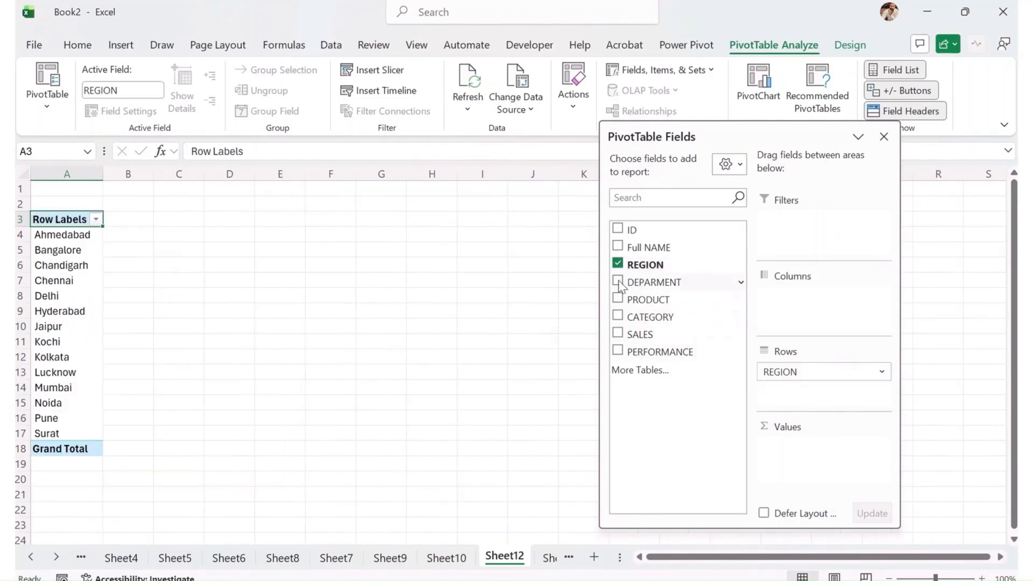
{"action": "left_click", "coordinate": [617, 333]}
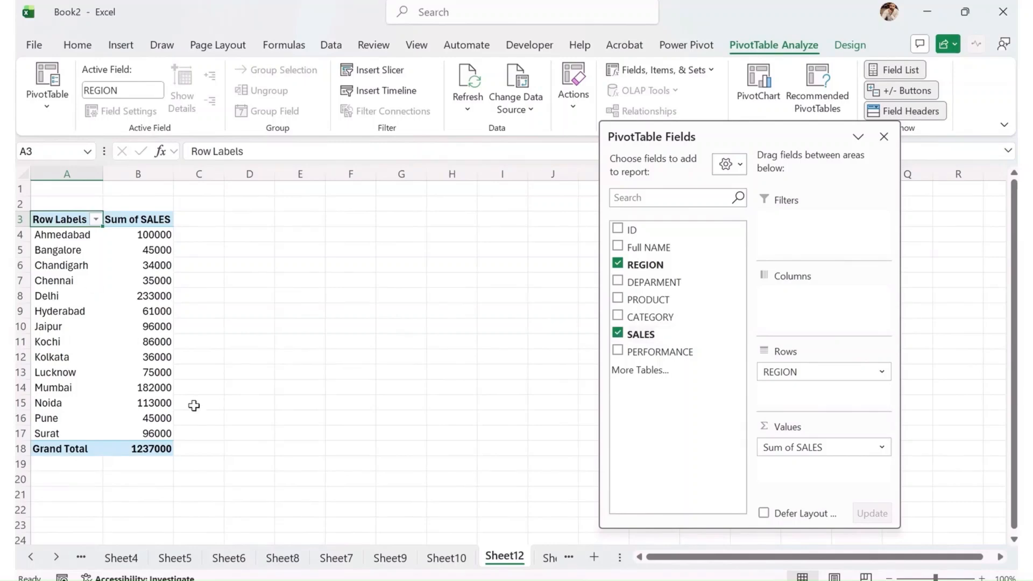
Copy the whole region sales PivotTable and paste a duplicate of it at E3.
{"action": "left_click", "coordinate": [162, 457]}
{"action": "key", "text": "ctrl+c"}
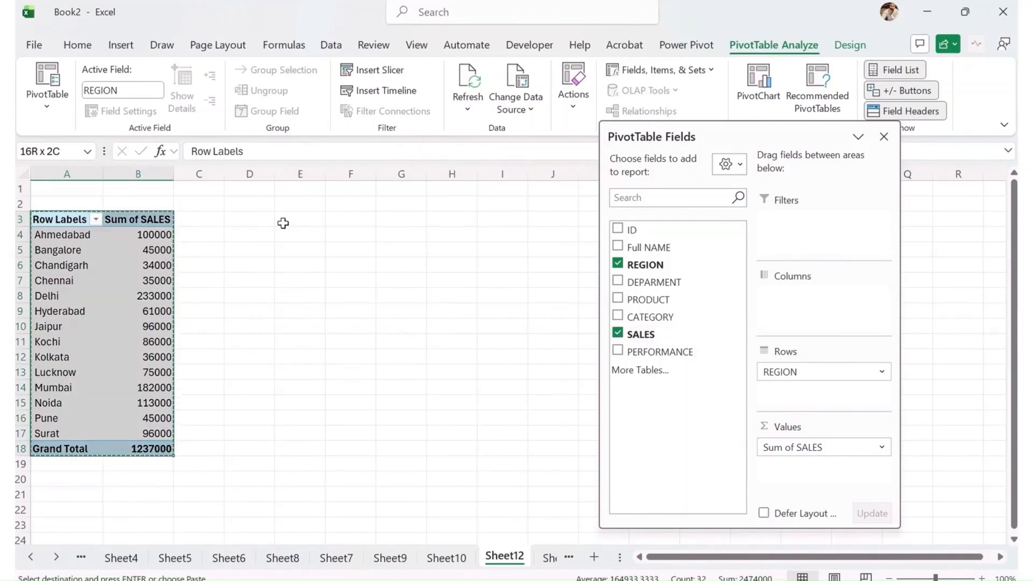
{"action": "left_click", "coordinate": [282, 221]}
{"action": "key", "text": "ctrl+v"}
{"action": "key", "text": "Escape"}
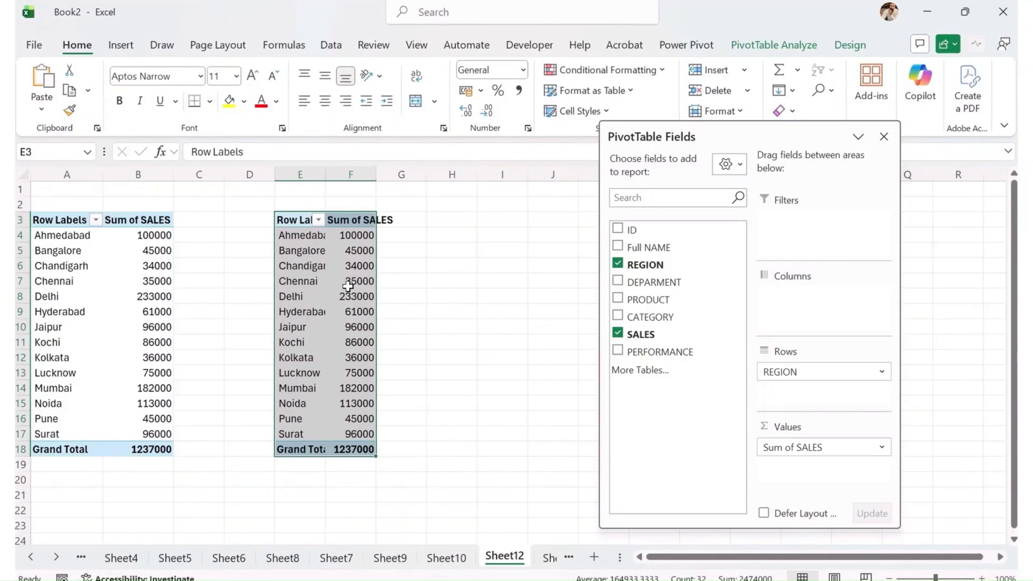
Change the duplicate PivotTable at E3 to show PERFORMANCE as rows and the sum of ID as values.
{"action": "left_click", "coordinate": [349, 288]}
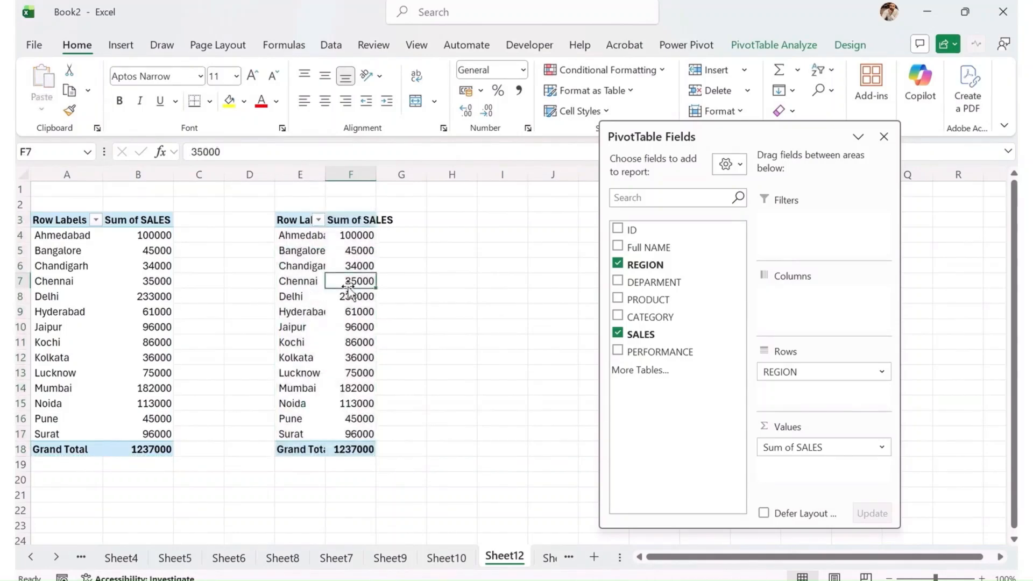
{"action": "left_click", "coordinate": [617, 263]}
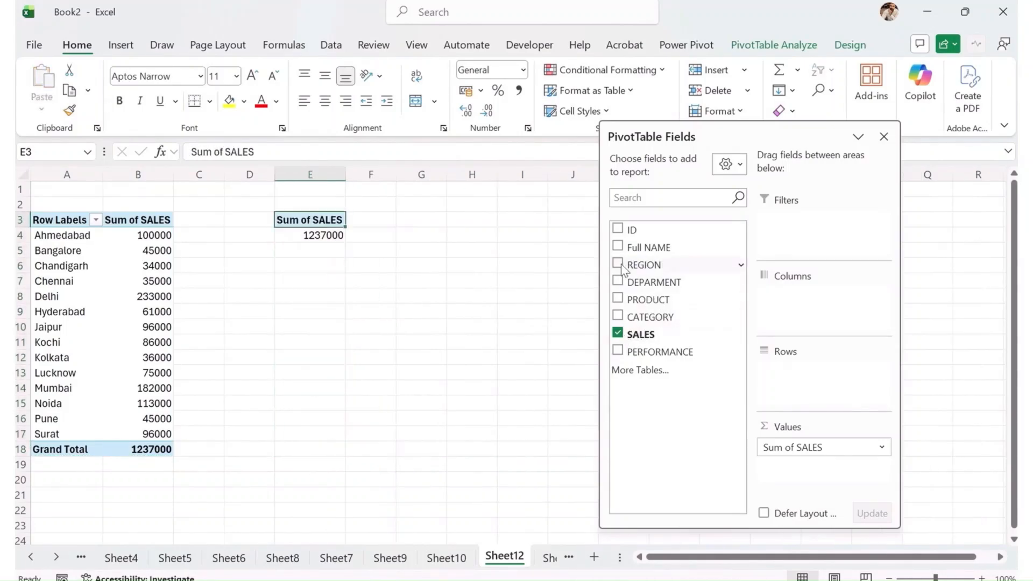
{"action": "left_click", "coordinate": [619, 351]}
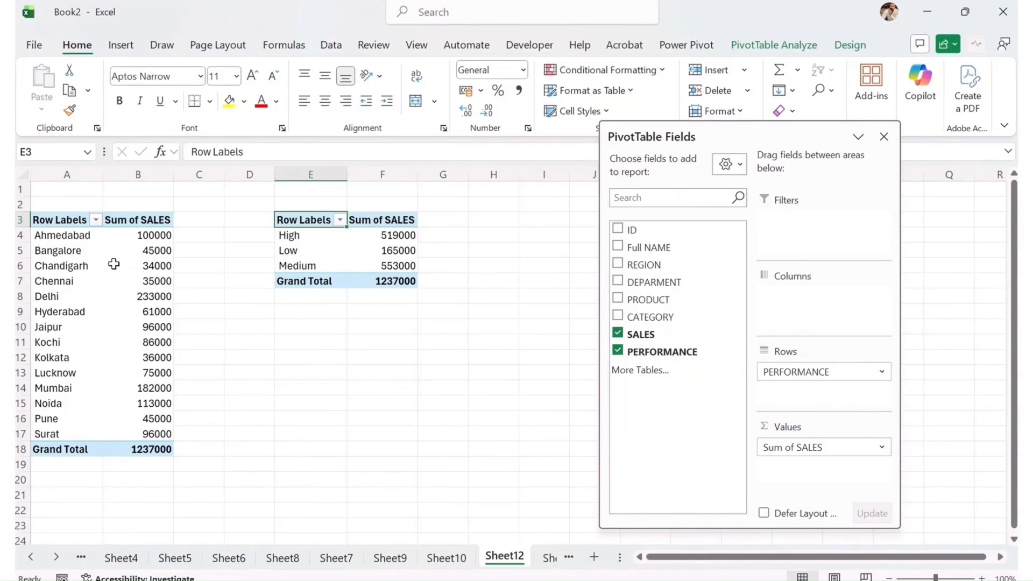
{"action": "left_click", "coordinate": [618, 334]}
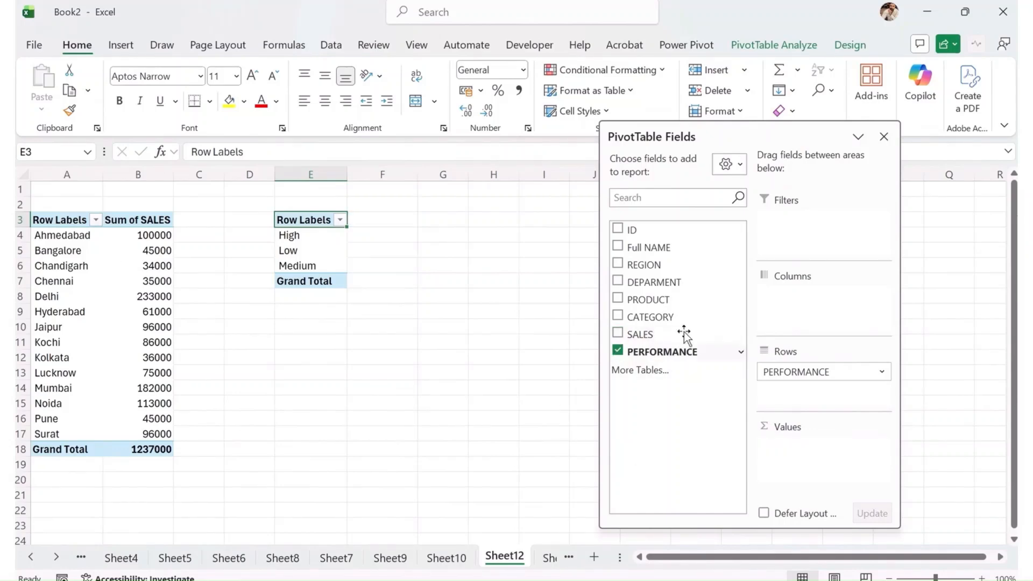
{"action": "left_click", "coordinate": [618, 230]}
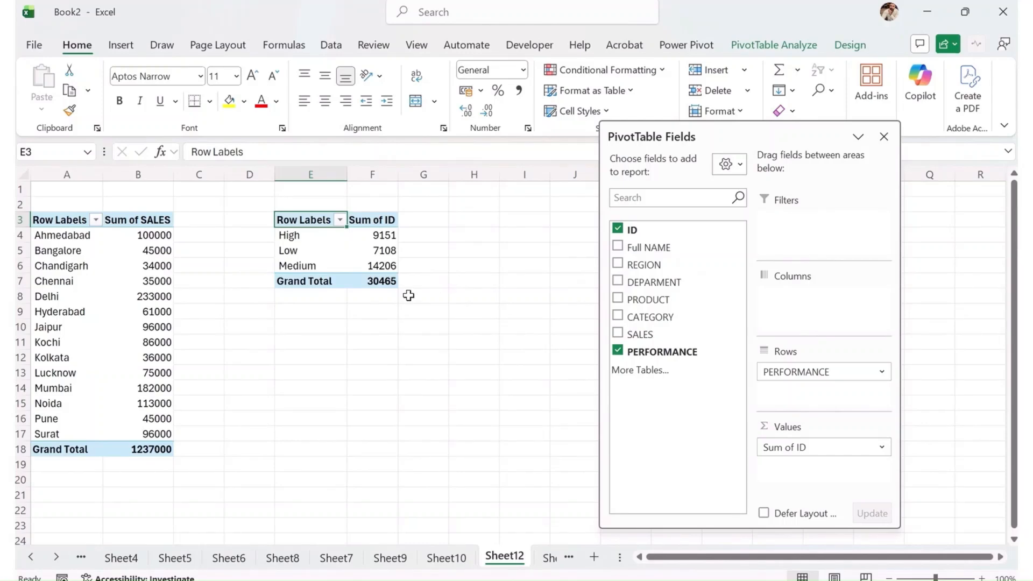
Copy the whole performance PivotTable and paste a duplicate of it at I3.
{"action": "left_click", "coordinate": [393, 282], "text": "shift"}
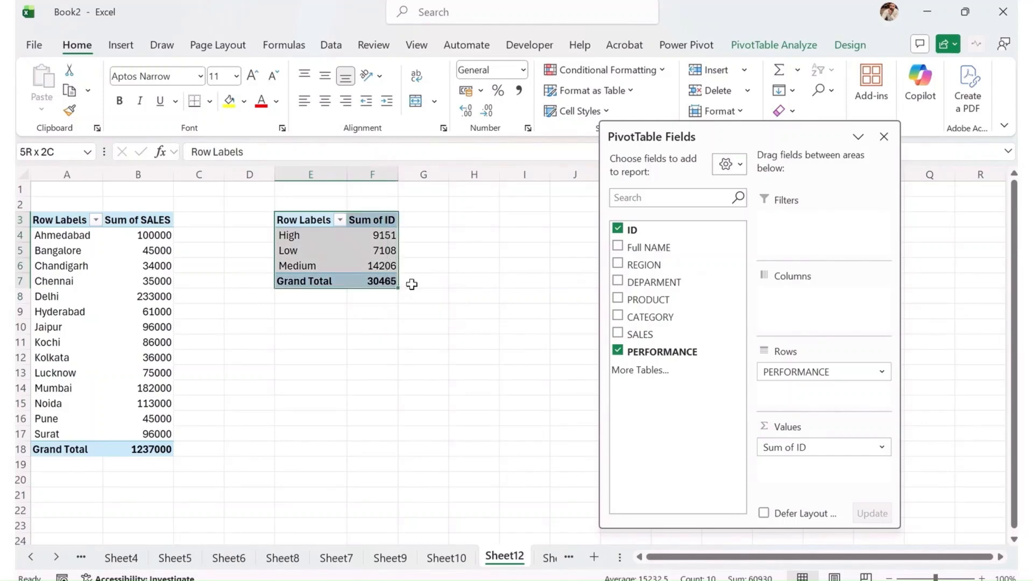
{"action": "key", "text": "ctrl+c"}
{"action": "left_click", "coordinate": [501, 220]}
{"action": "key", "text": "ctrl+v"}
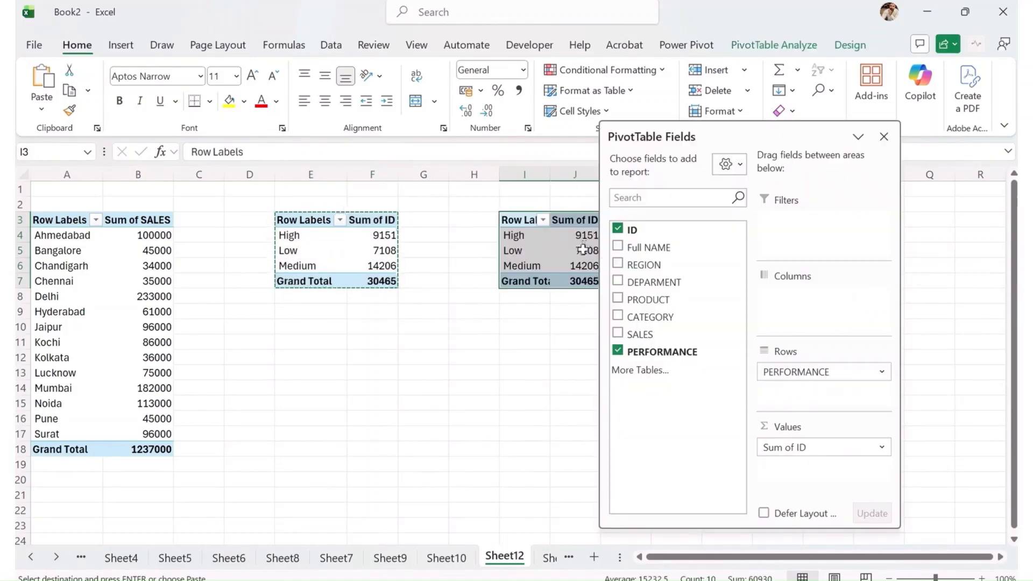
{"action": "key", "text": "Escape"}
Change the duplicate PivotTable at I3 to CATEGORY rows with only the sum of SALES as values, and close the field list.
{"action": "left_click", "coordinate": [546, 254]}
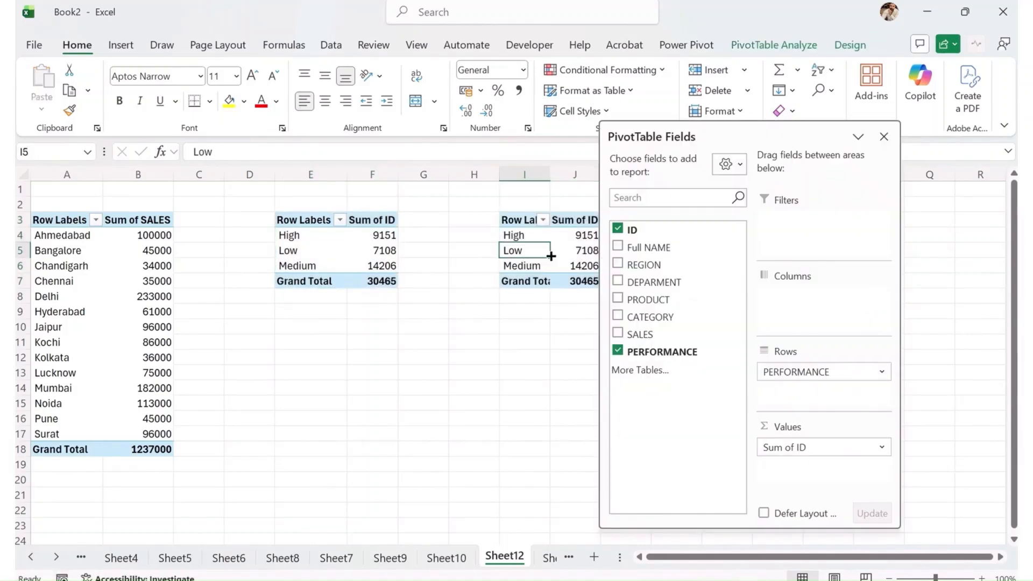
{"action": "left_click", "coordinate": [618, 334]}
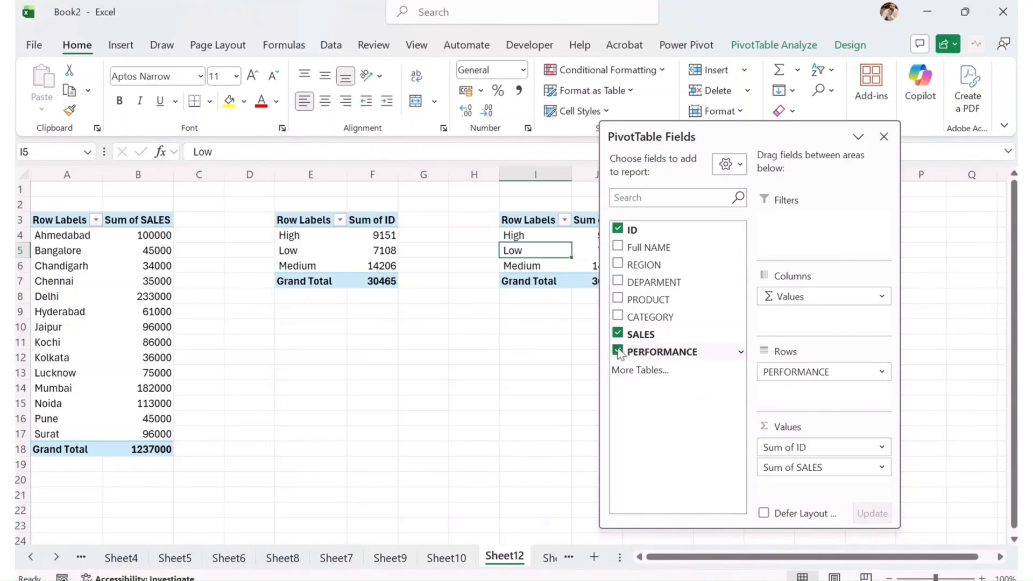
{"action": "left_click", "coordinate": [619, 351]}
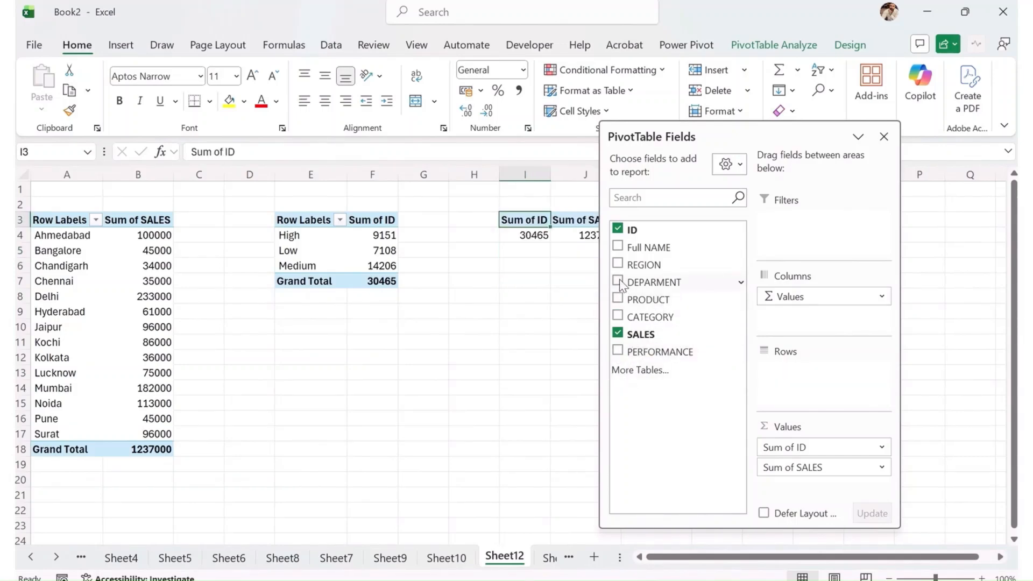
{"action": "left_click", "coordinate": [618, 316]}
{"action": "left_click", "coordinate": [618, 229]}
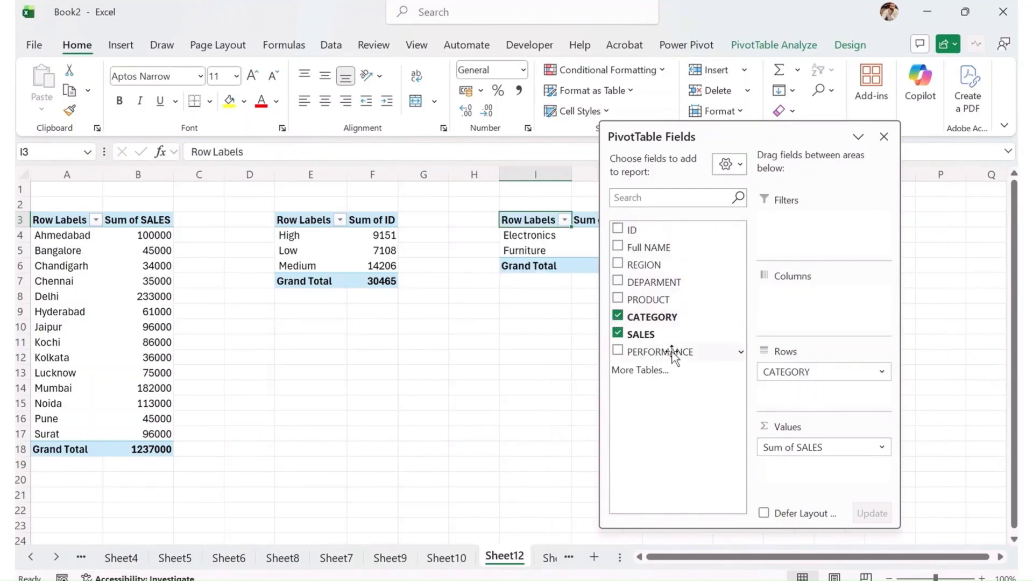
{"action": "left_click_drag", "start_coordinate": [702, 137], "coordinate": [864, 164]}
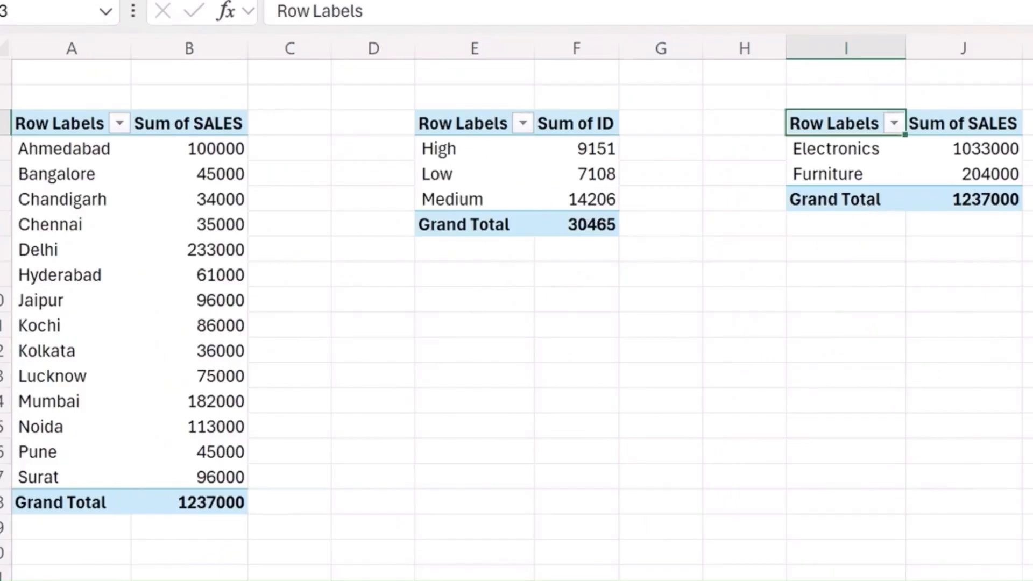
{"action": "left_click_drag", "start_coordinate": [1032, 9], "coordinate": [990, 9]}
{"action": "left_click", "coordinate": [1032, 9]}
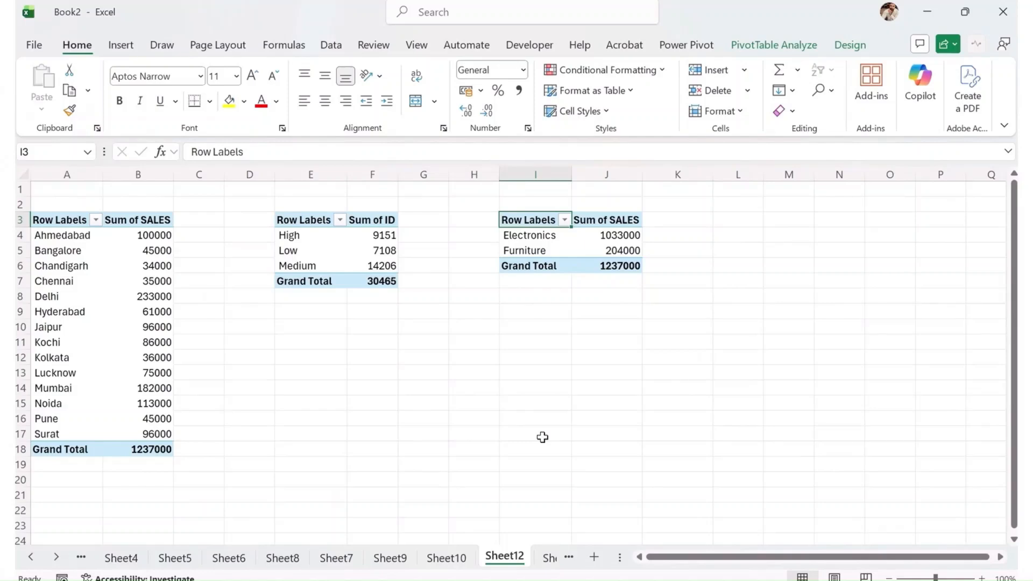
Add a new worksheet and name it DASHBOARD.
{"action": "left_click", "coordinate": [95, 314]}
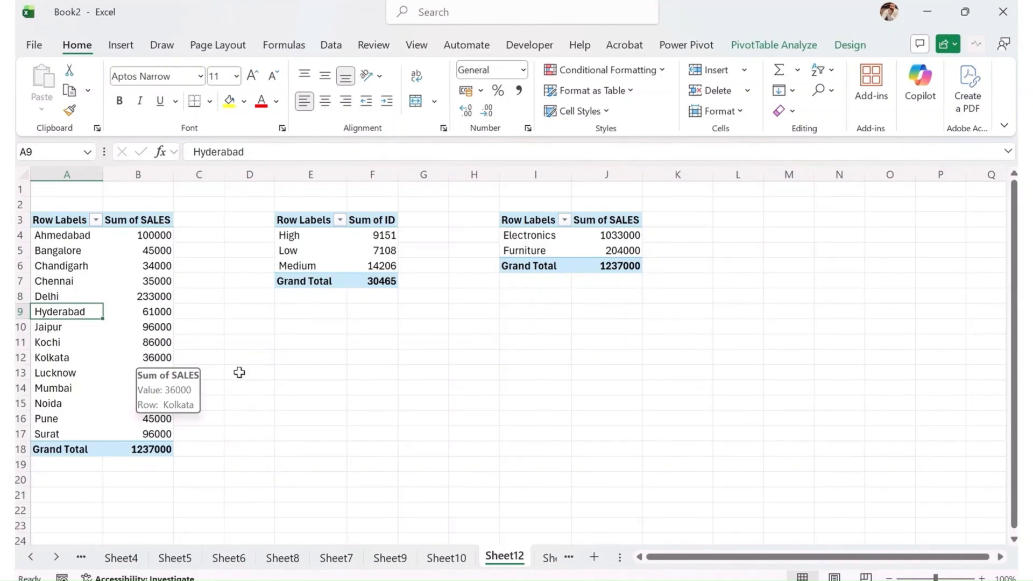
{"action": "left_click", "coordinate": [594, 558]}
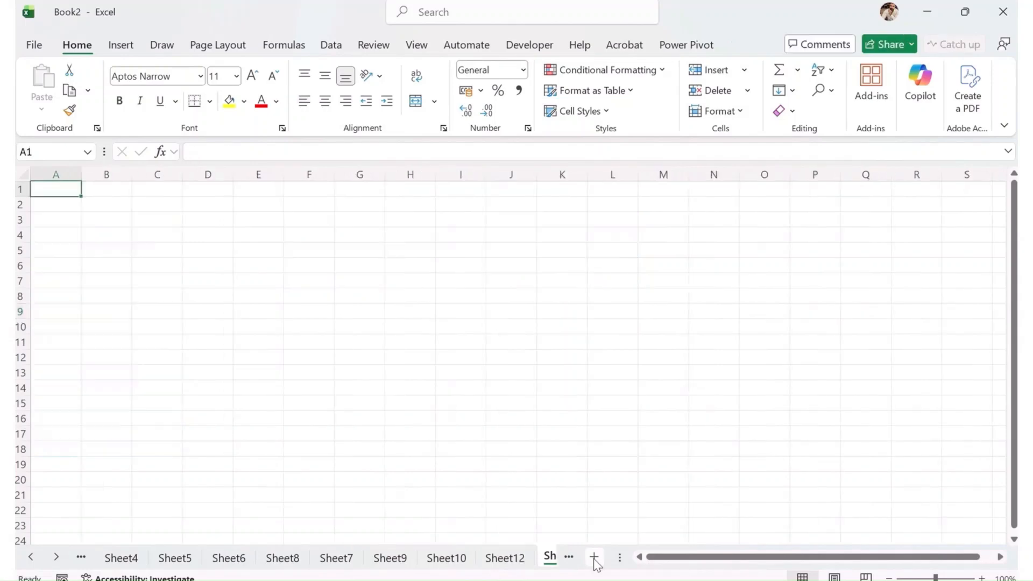
{"action": "left_click", "coordinate": [549, 559]}
{"action": "left_click", "coordinate": [461, 559]}
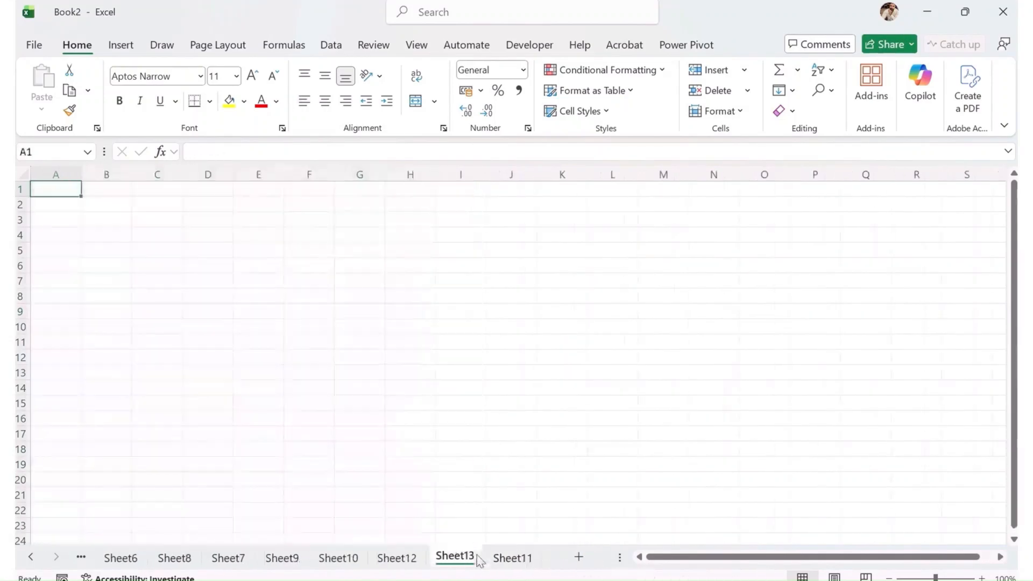
{"action": "double_click", "coordinate": [462, 558]}
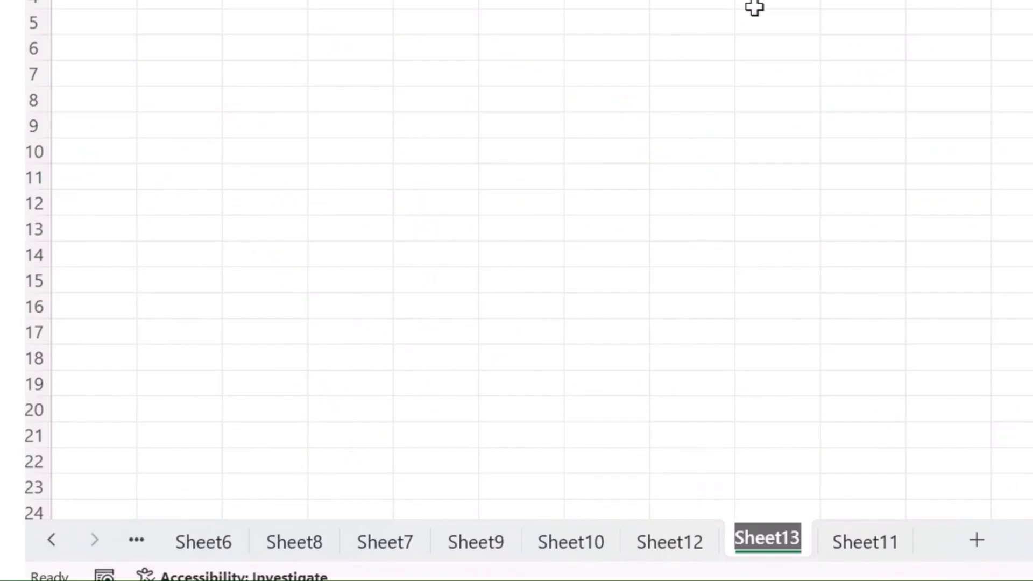
{"action": "type", "text": "DASHBOARD"}
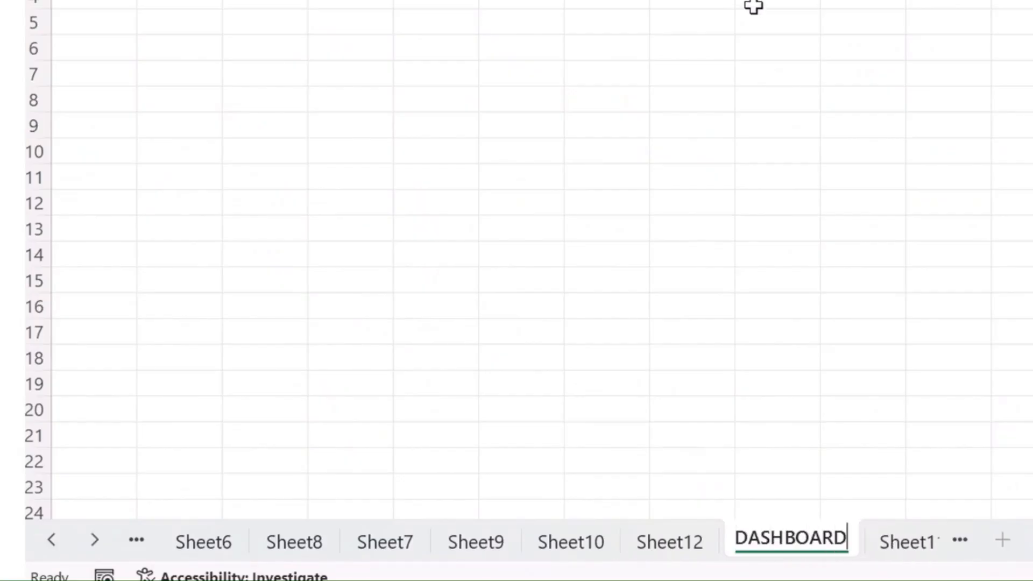
Open the full chart type selection for the region sales PivotTable on Sheet12.
{"action": "left_click", "coordinate": [683, 545]}
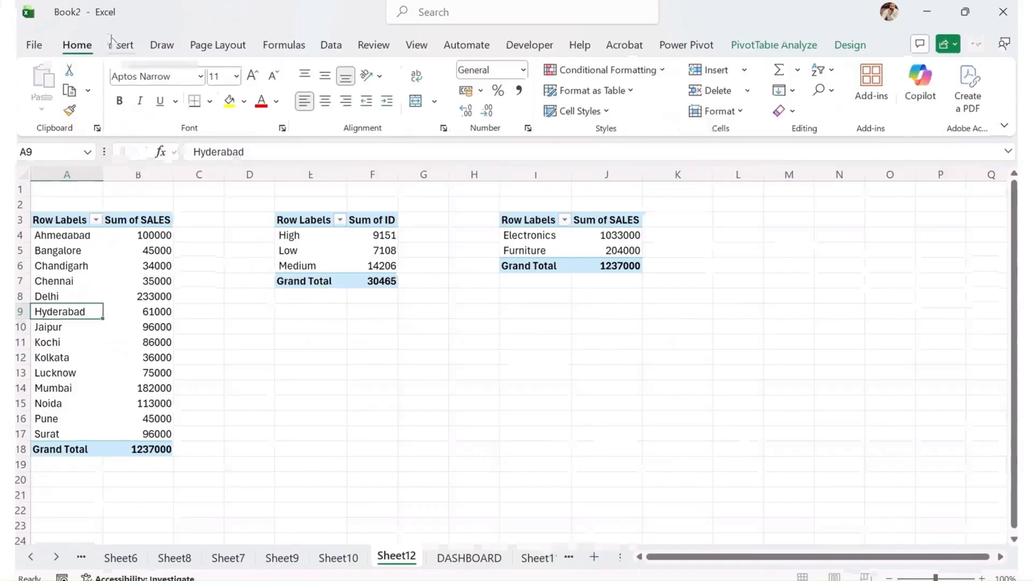
{"action": "left_click", "coordinate": [118, 46]}
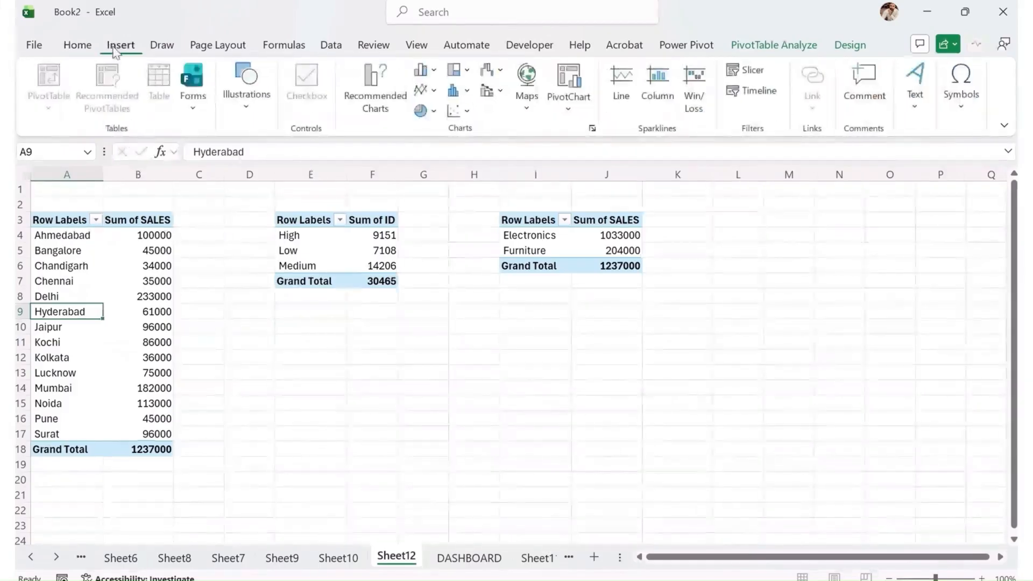
{"action": "left_click", "coordinate": [370, 110]}
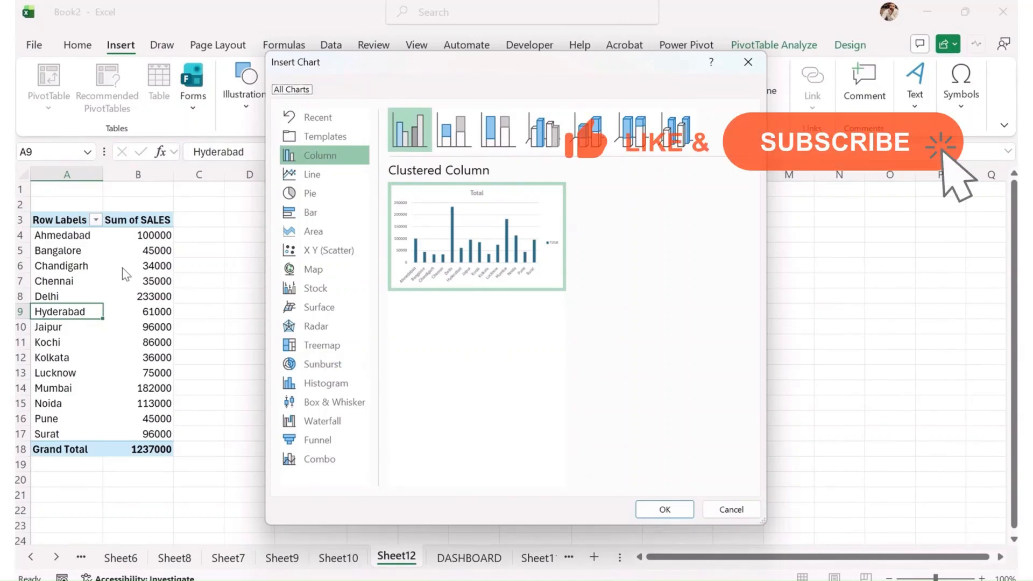
Preview the stacked, 100% stacked and 3-D column chart types for the region sales data.
{"action": "left_click", "coordinate": [454, 130]}
{"action": "left_click", "coordinate": [502, 137]}
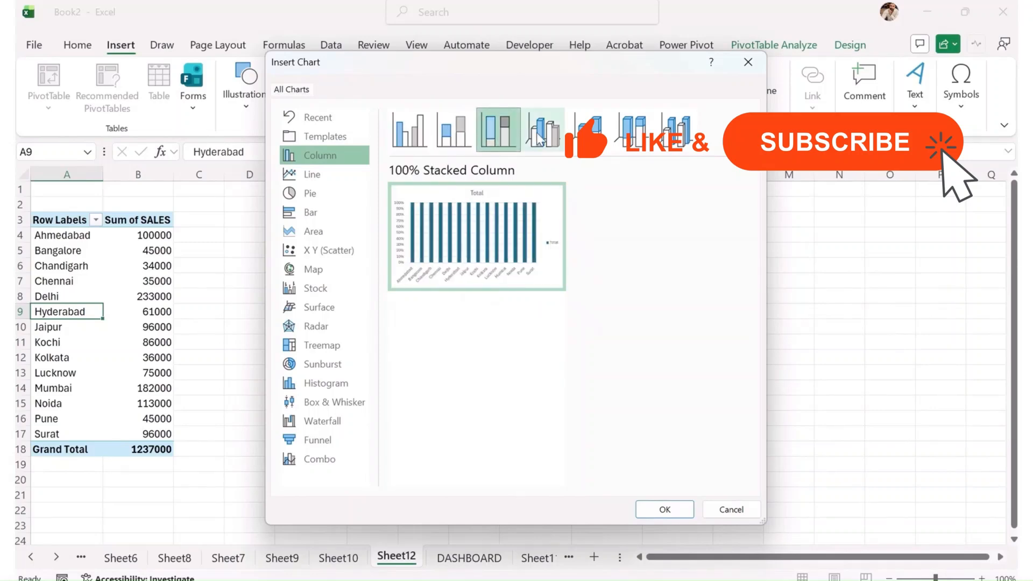
{"action": "left_click", "coordinate": [542, 138]}
{"action": "left_click", "coordinate": [586, 135]}
{"action": "left_click", "coordinate": [632, 135]}
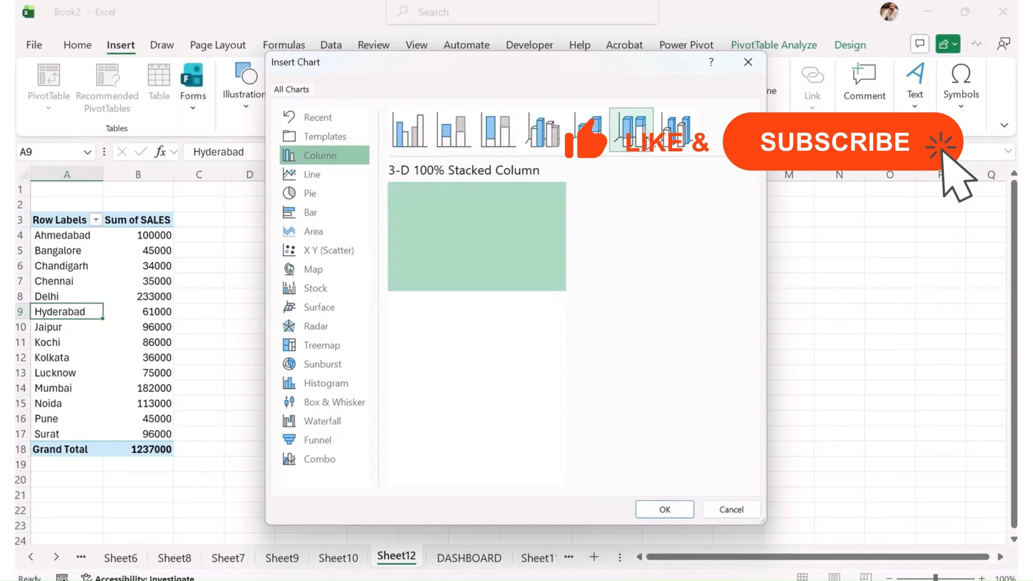
{"action": "left_click", "coordinate": [675, 131]}
{"action": "left_click", "coordinate": [631, 137]}
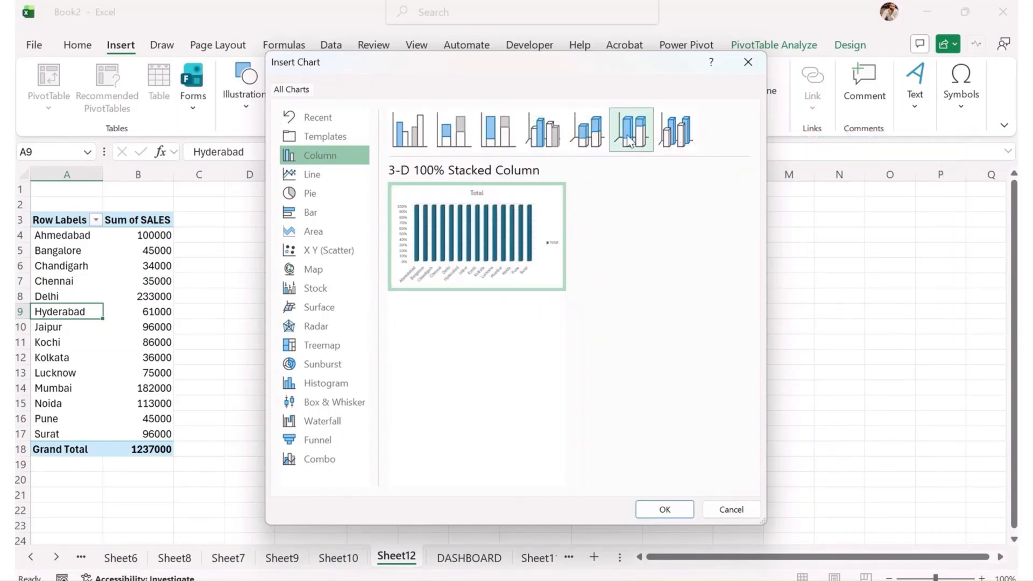
{"action": "left_click", "coordinate": [588, 134]}
Insert a clustered column chart of sales by region and place it below the category PivotTable.
{"action": "left_click", "coordinate": [415, 148]}
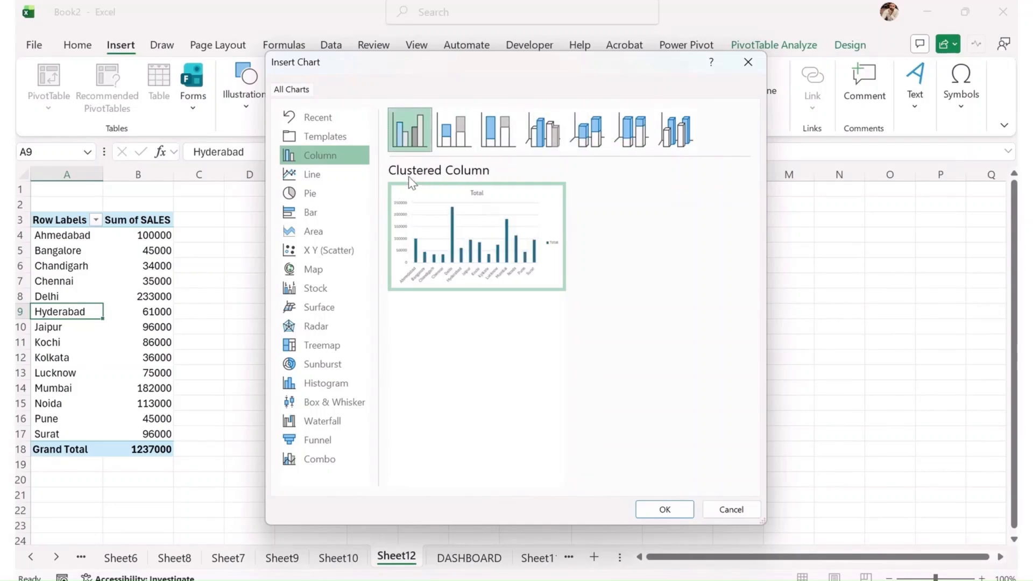
{"action": "left_click", "coordinate": [654, 510]}
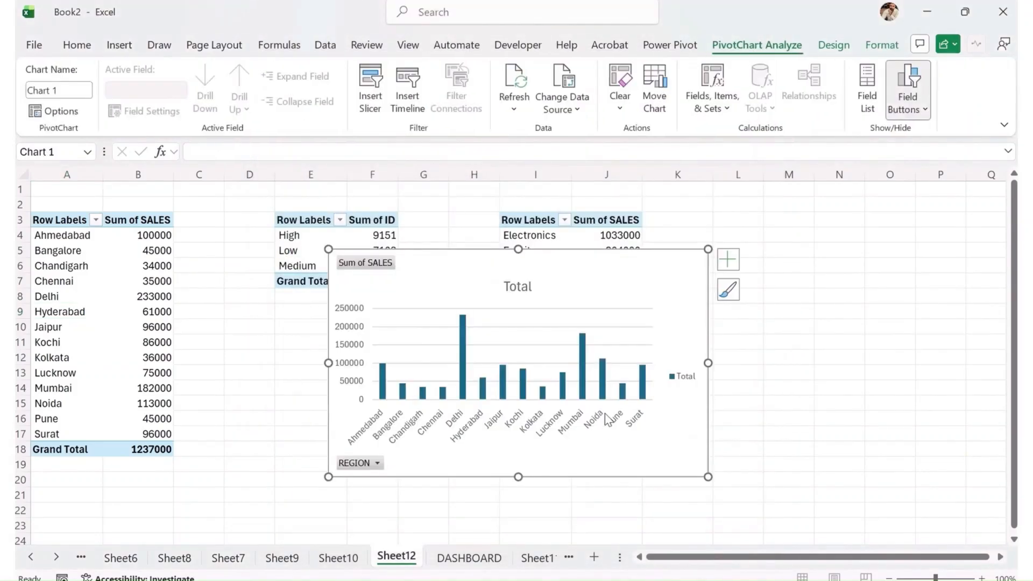
{"action": "left_click_drag", "start_coordinate": [590, 266], "coordinate": [714, 312]}
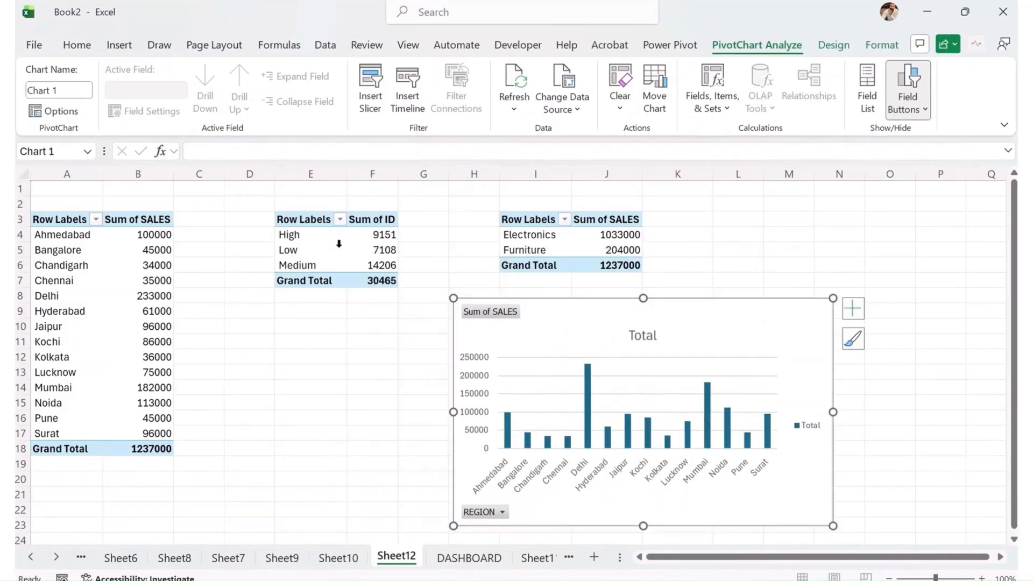
Insert a pie chart from the category sales PivotTable, shrink it and place it beside the column chart, below the performance PivotTable.
{"action": "left_click", "coordinate": [338, 244]}
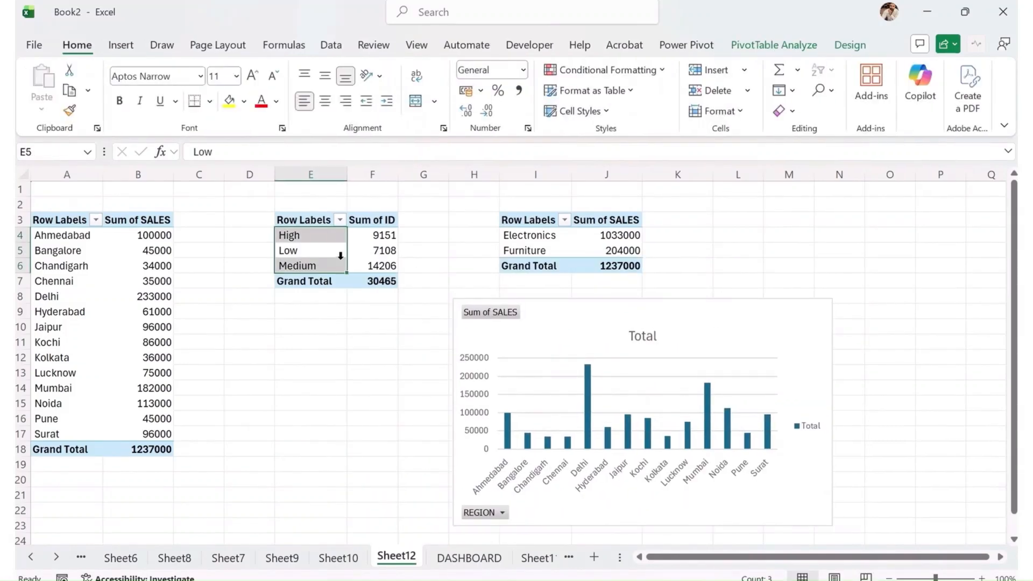
{"action": "left_click", "coordinate": [575, 249]}
{"action": "left_click", "coordinate": [121, 45]}
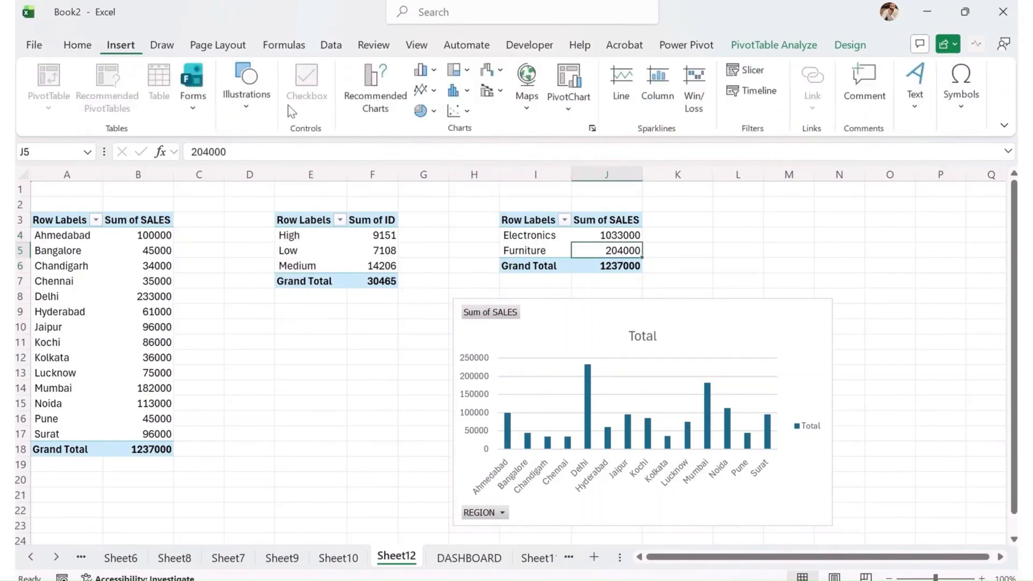
{"action": "left_click", "coordinate": [423, 110]}
{"action": "left_click", "coordinate": [447, 167]}
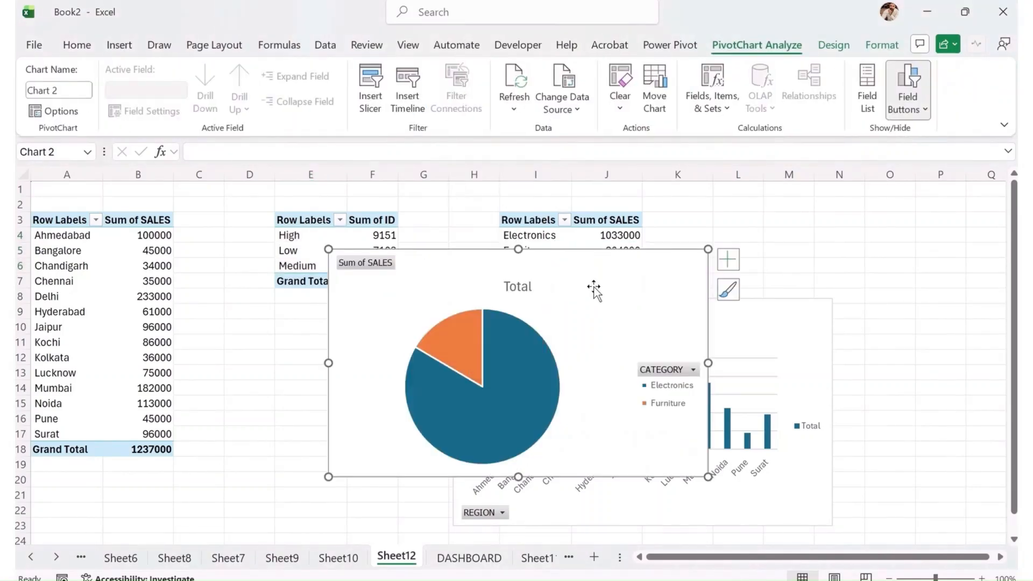
{"action": "left_click_drag", "start_coordinate": [595, 288], "coordinate": [410, 335]}
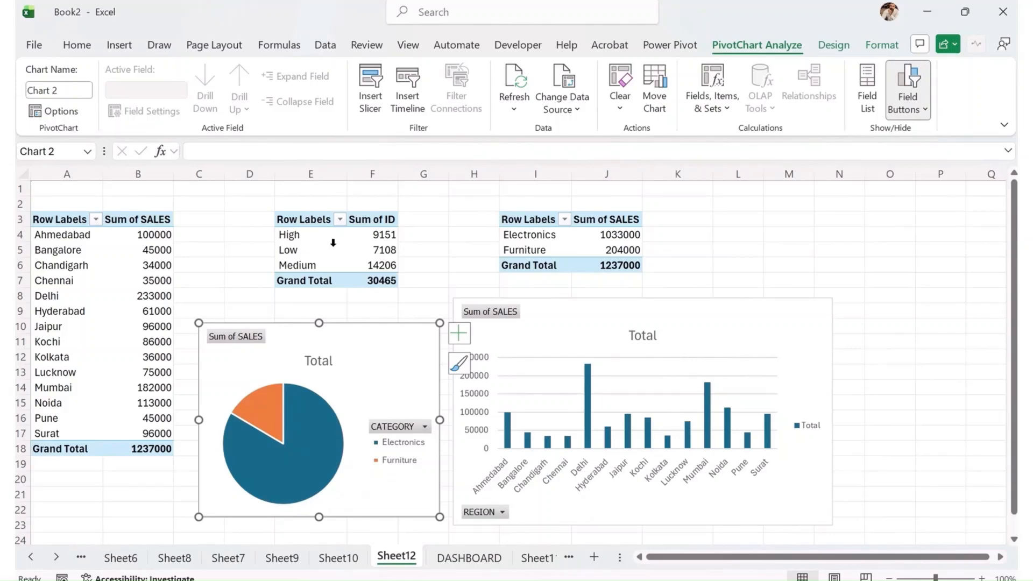
Insert a clustered bar chart from the performance PivotTable and move it slightly upward on the sheet.
{"action": "double_click", "coordinate": [333, 243]}
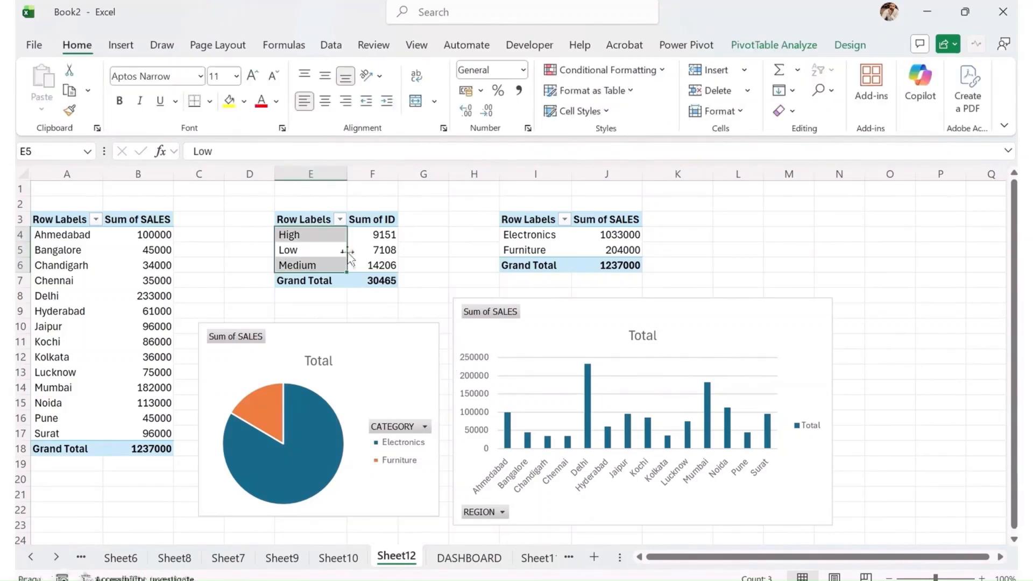
{"action": "left_click", "coordinate": [638, 373]}
{"action": "left_click", "coordinate": [334, 235]}
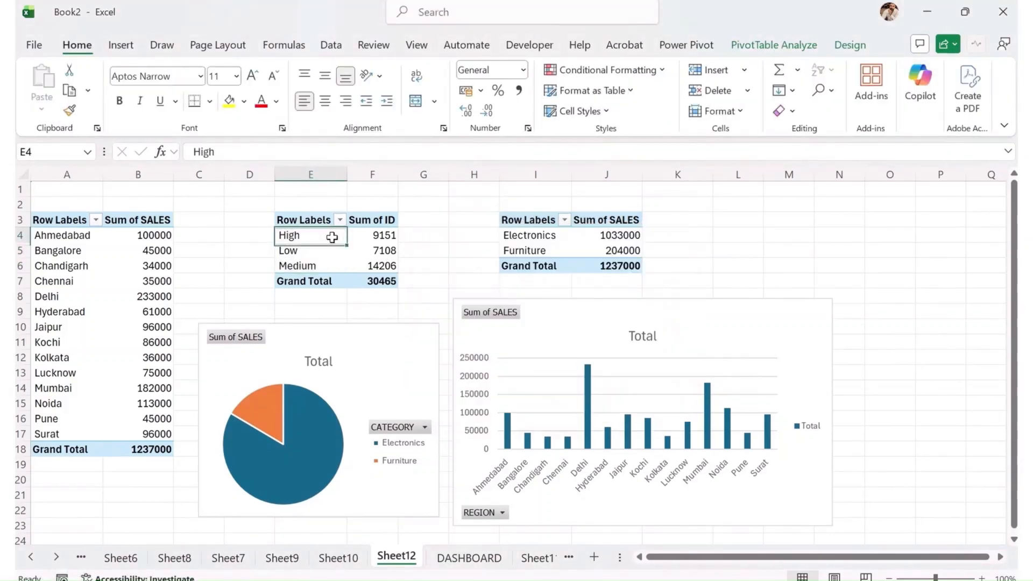
{"action": "left_click", "coordinate": [122, 45]}
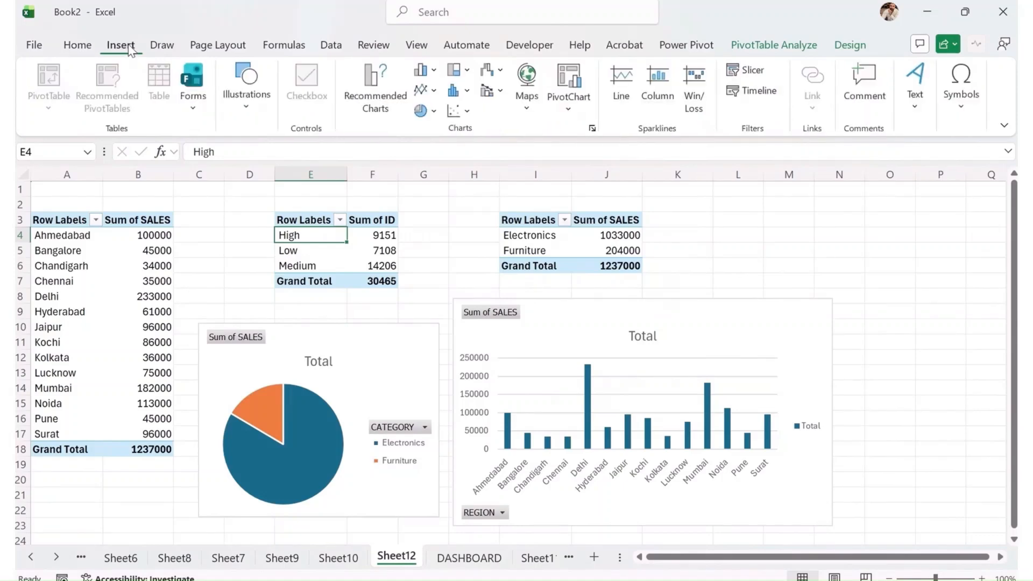
{"action": "left_click", "coordinate": [385, 105]}
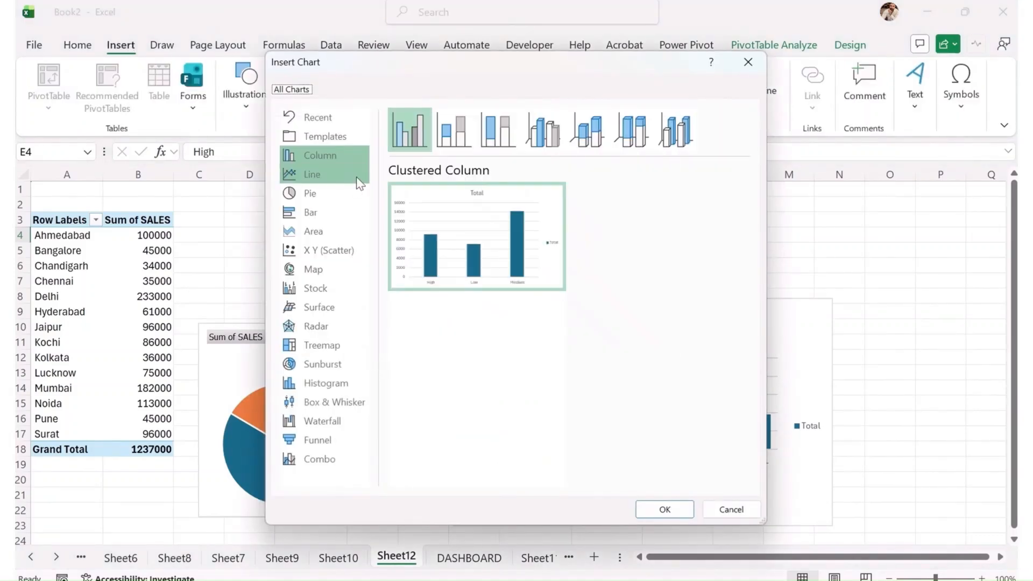
{"action": "left_click", "coordinate": [347, 213]}
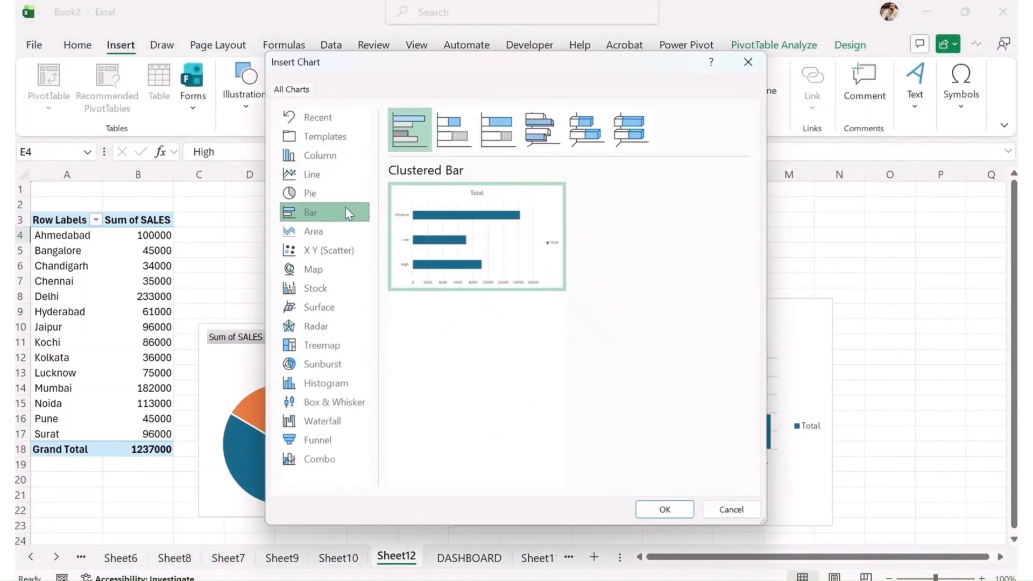
{"action": "left_click", "coordinate": [676, 511]}
{"action": "left_click_drag", "start_coordinate": [468, 262], "coordinate": [464, 215]}
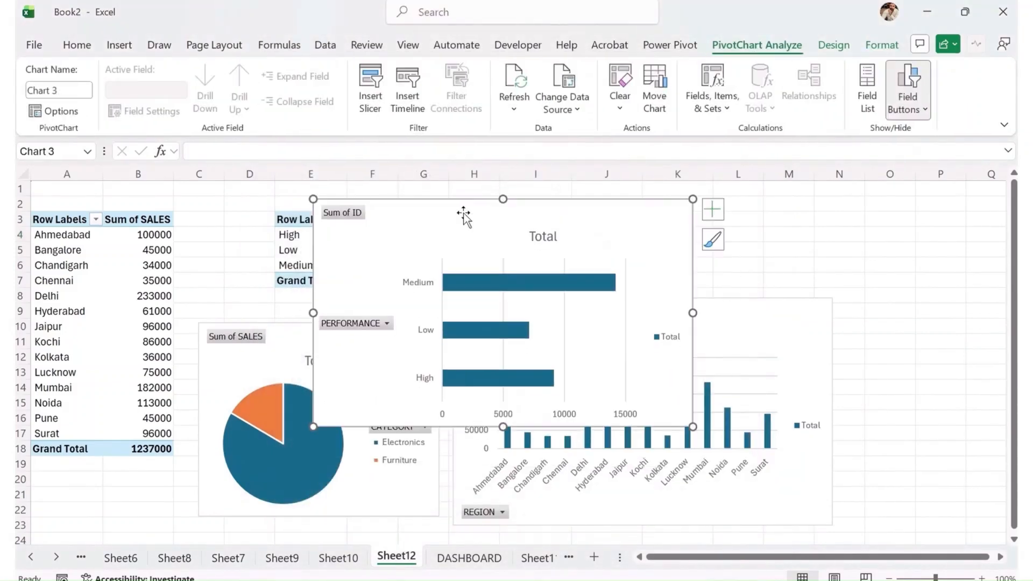
Move the bar, column and pie charts together from Sheet12 to the DASHBOARD sheet.
{"action": "left_click", "coordinate": [555, 509], "text": "ctrl"}
{"action": "left_click", "coordinate": [399, 498], "text": "ctrl"}
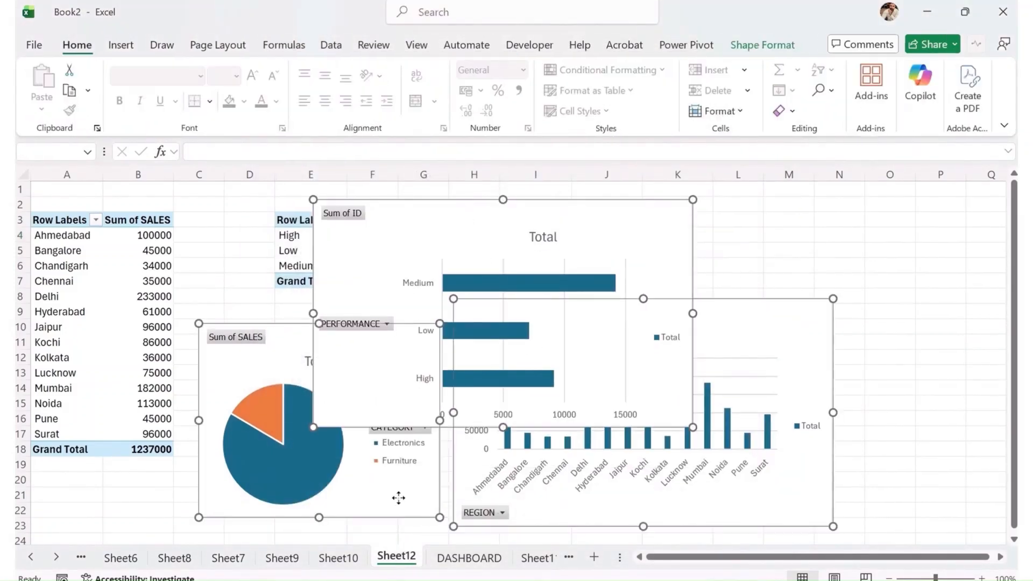
{"action": "key", "text": "ctrl+x"}
{"action": "left_click", "coordinate": [469, 557]}
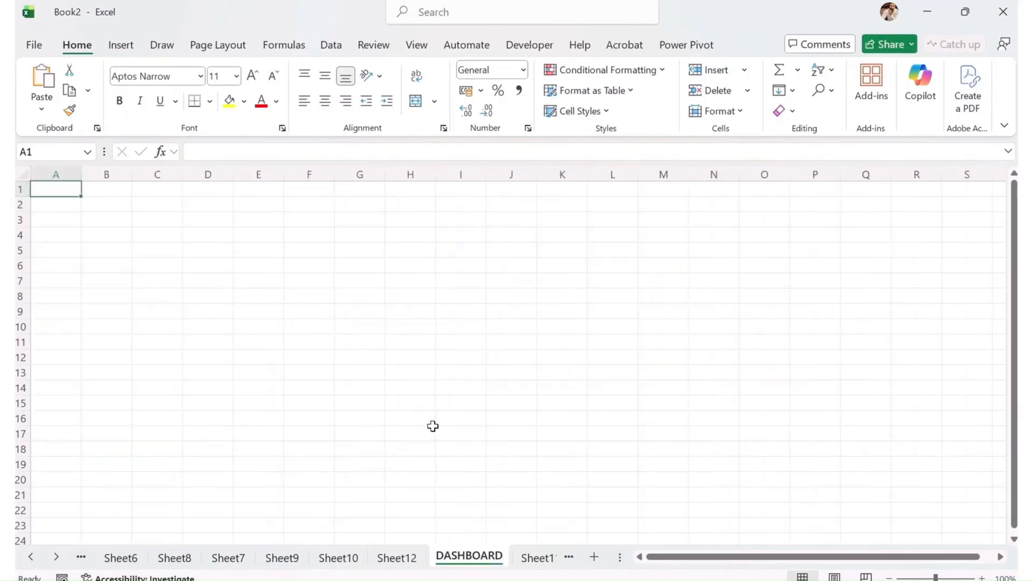
{"action": "key", "text": "ctrl+v"}
{"action": "left_click", "coordinate": [772, 311]}
Narrow the pie chart over columns A to D, rows 6 to 19, and fit the performance bar chart directly beside it at matching height.
{"action": "left_click", "coordinate": [475, 212]}
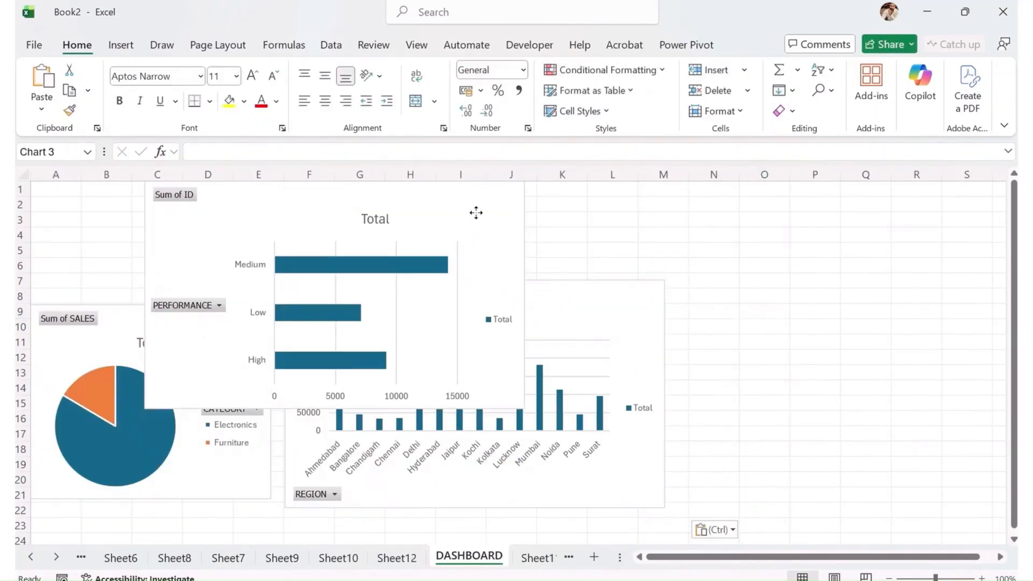
{"action": "left_click_drag", "start_coordinate": [503, 225], "coordinate": [608, 250]}
{"action": "left_click", "coordinate": [196, 334]}
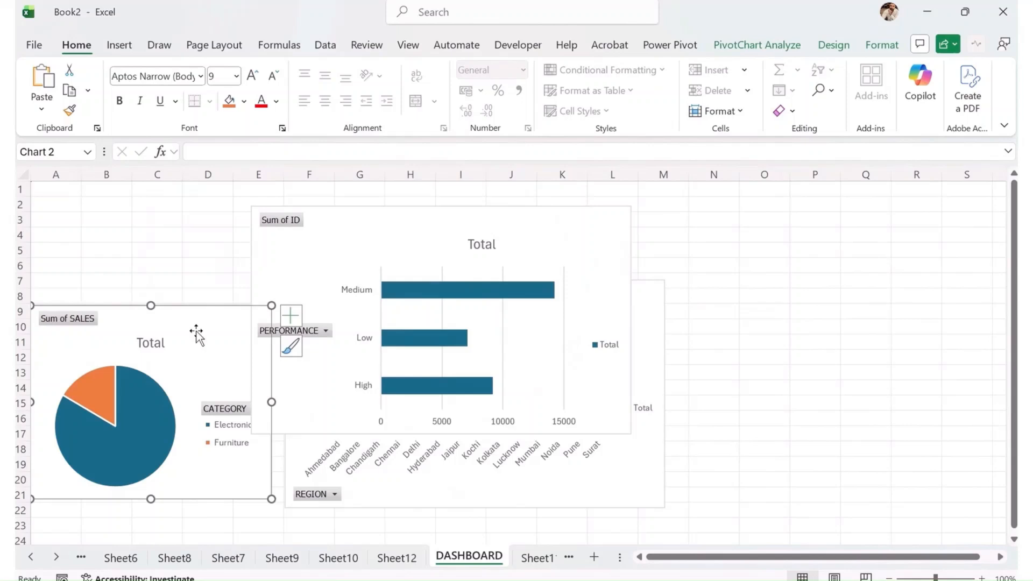
{"action": "left_click_drag", "start_coordinate": [218, 330], "coordinate": [229, 253]}
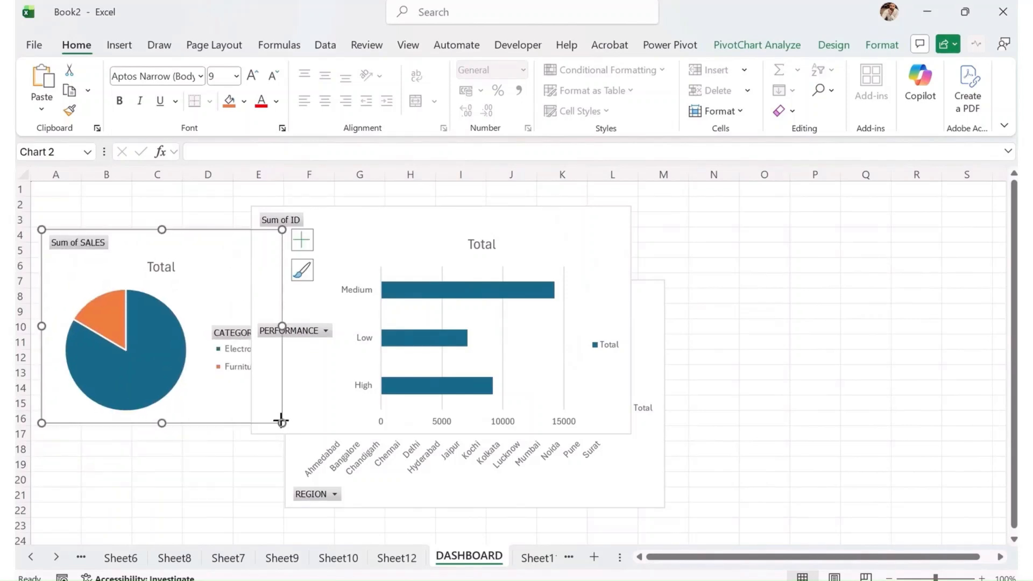
{"action": "left_click_drag", "start_coordinate": [280, 422], "coordinate": [220, 437]}
{"action": "left_click_drag", "start_coordinate": [179, 283], "coordinate": [171, 310]}
{"action": "left_click_drag", "start_coordinate": [404, 228], "coordinate": [363, 281]}
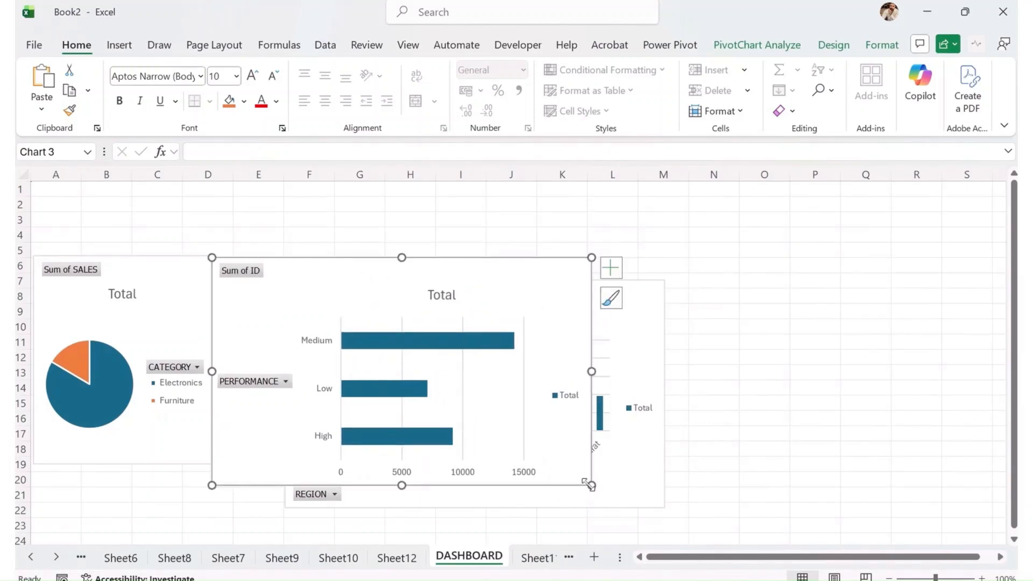
{"action": "left_click_drag", "start_coordinate": [588, 485], "coordinate": [594, 463]}
Place the region column chart to the right of the bar chart and resize it to span rows 6 to 19.
{"action": "left_click", "coordinate": [659, 315]}
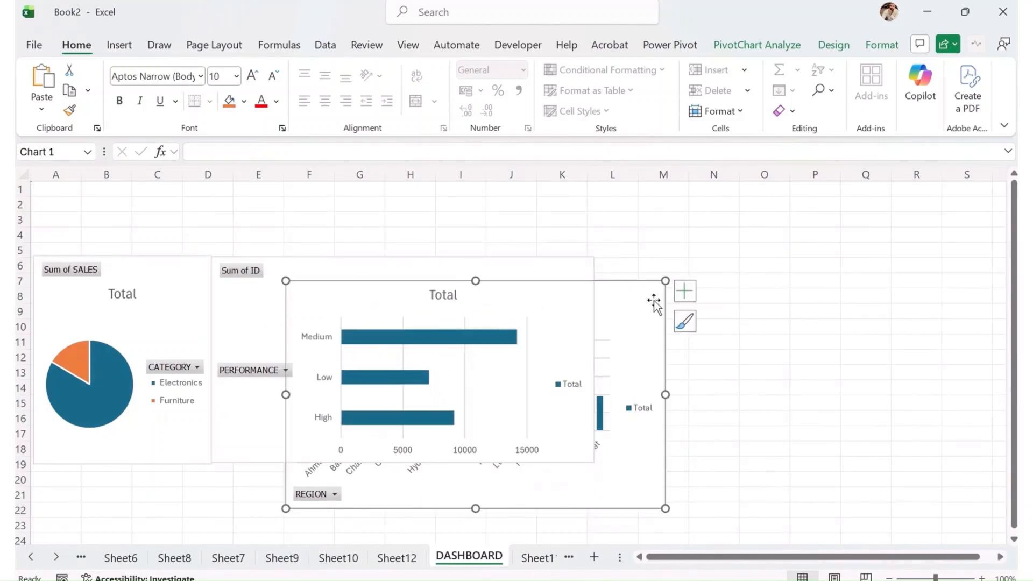
{"action": "left_click_drag", "start_coordinate": [619, 290], "coordinate": [895, 254]}
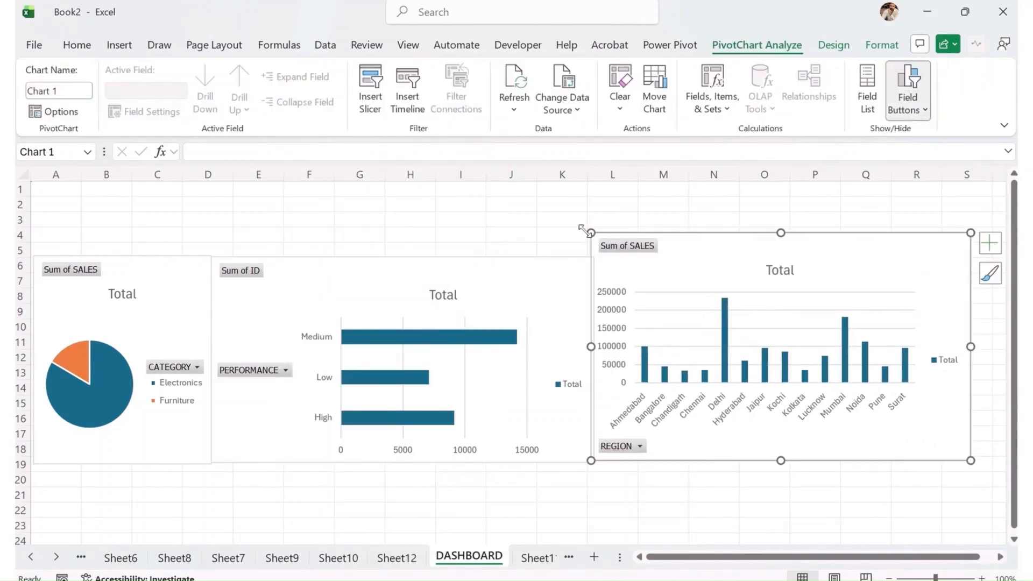
{"action": "left_click_drag", "start_coordinate": [590, 233], "coordinate": [598, 259]}
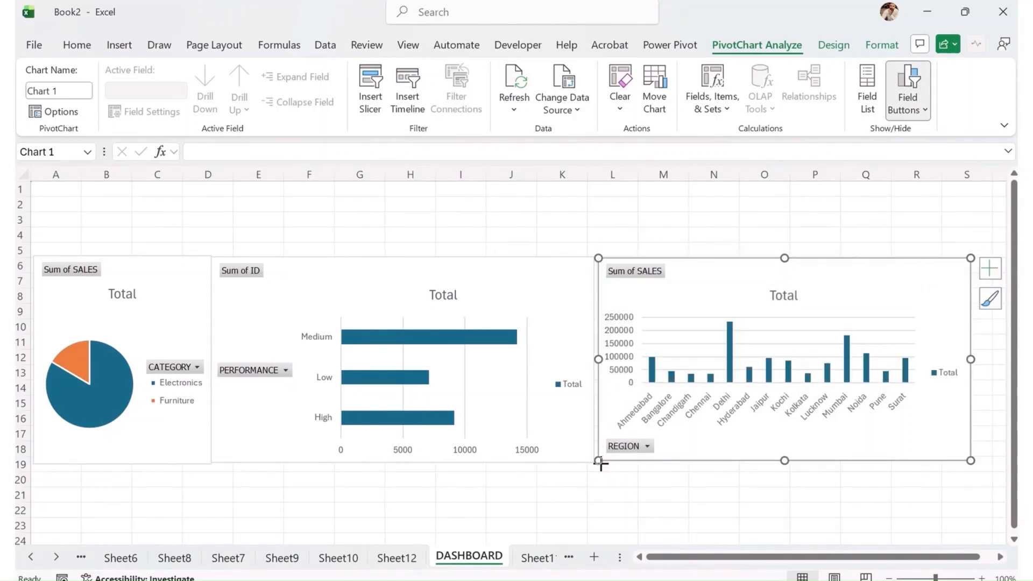
{"action": "left_click_drag", "start_coordinate": [599, 462], "coordinate": [600, 464]}
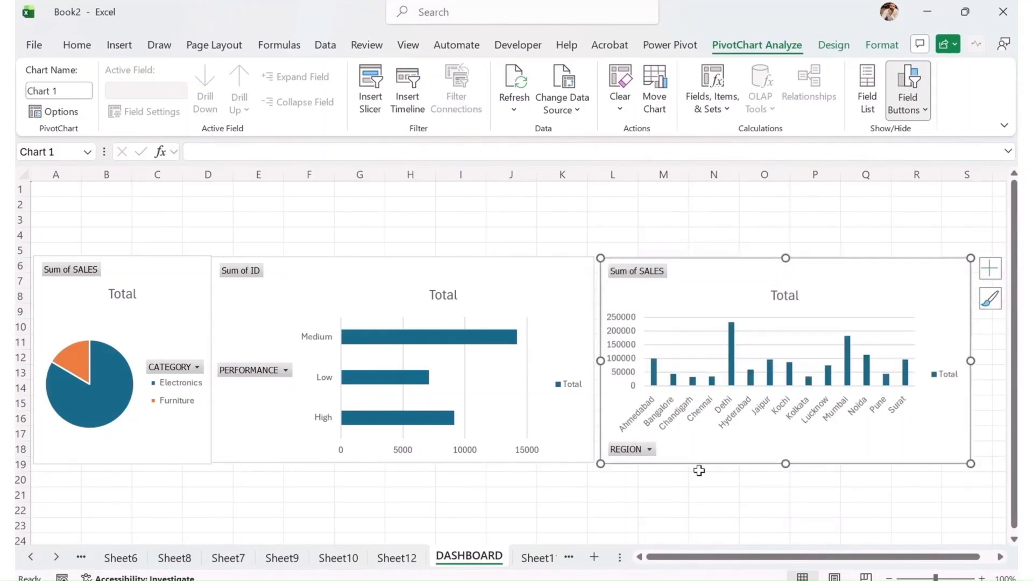
Hide all field buttons on the column, bar and pie charts of the dashboard.
{"action": "right_click", "coordinate": [640, 276]}
{"action": "left_click", "coordinate": [732, 453]}
{"action": "right_click", "coordinate": [245, 270]}
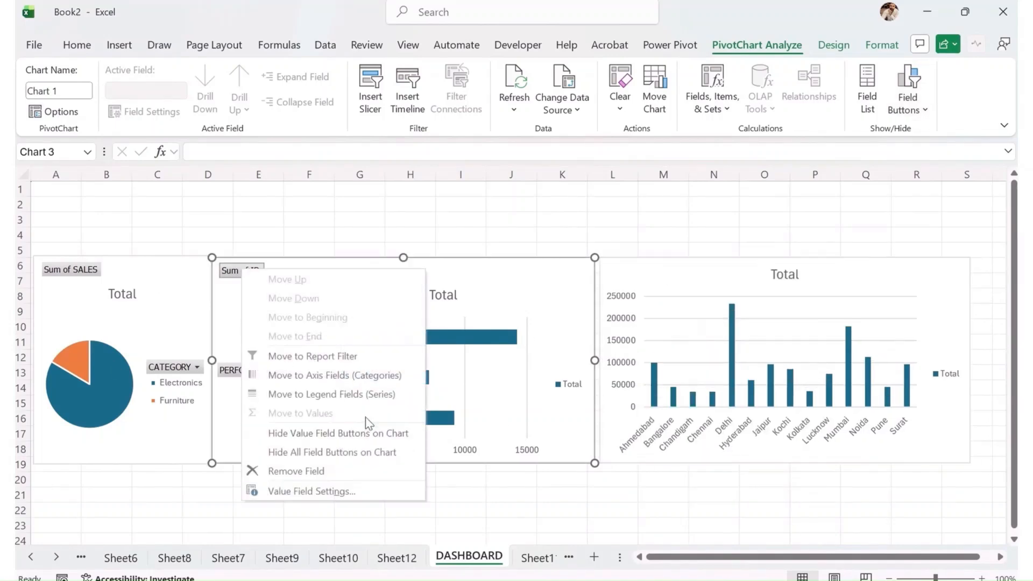
{"action": "left_click", "coordinate": [253, 431]}
{"action": "right_click", "coordinate": [81, 275]}
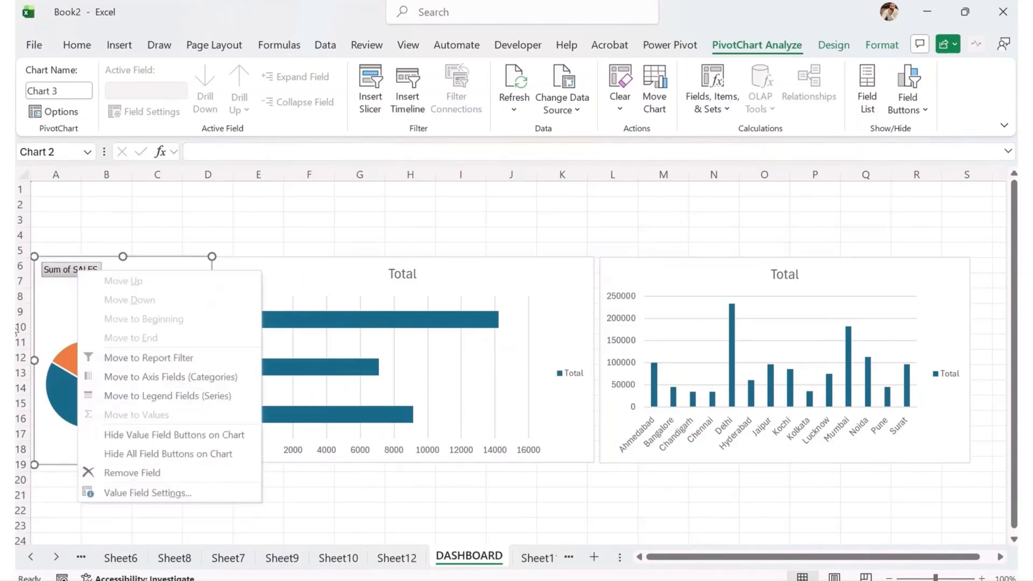
{"action": "left_click", "coordinate": [151, 453]}
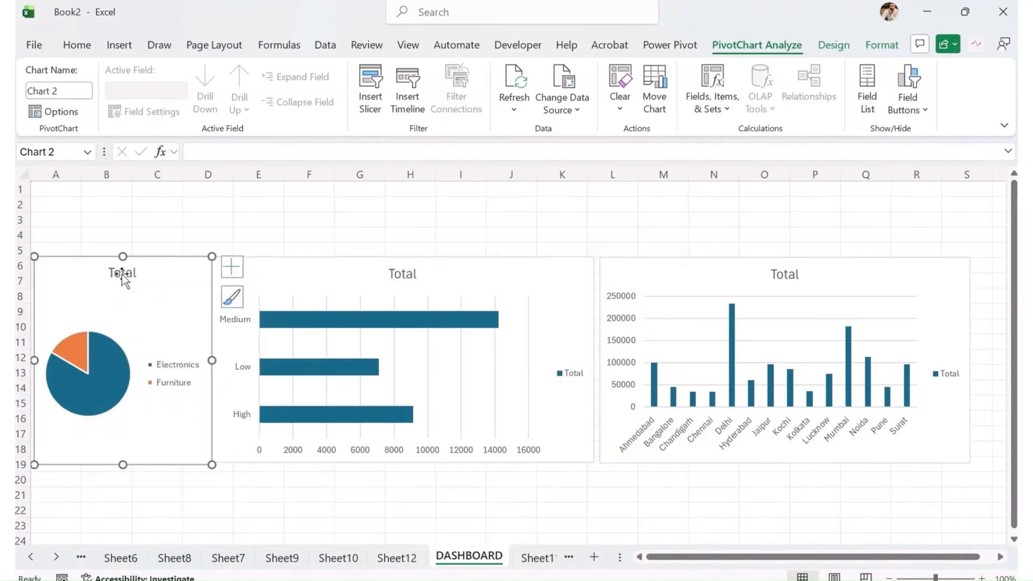
Add data labels to the category pie chart and include the percentage alongside the value.
{"action": "left_click", "coordinate": [230, 269]}
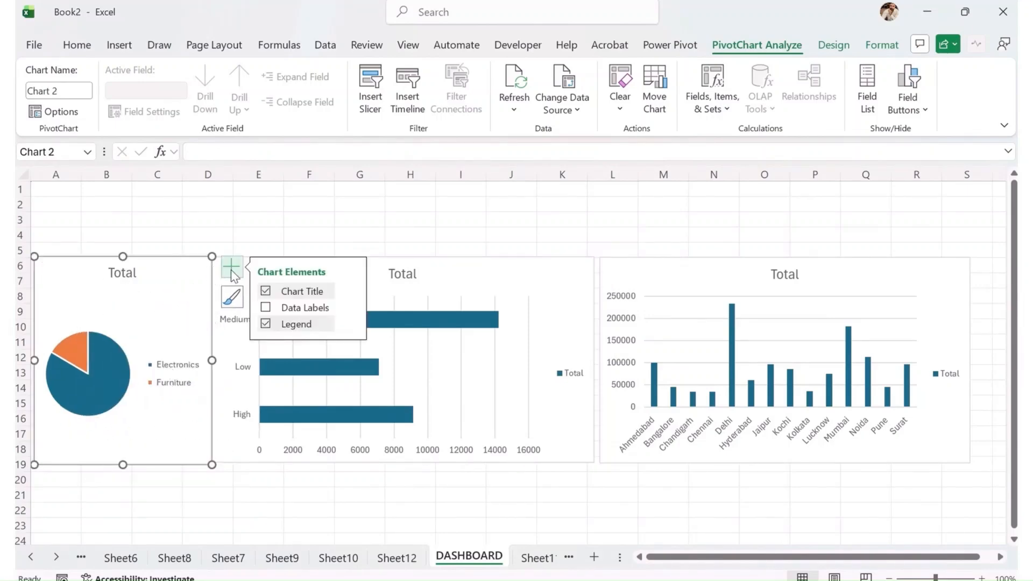
{"action": "left_click", "coordinate": [266, 310]}
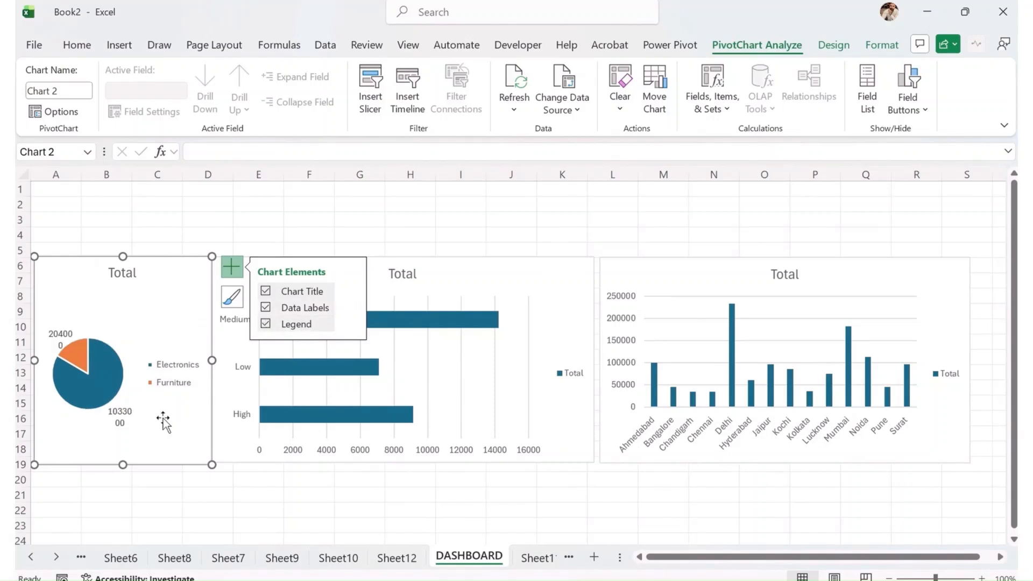
{"action": "left_click", "coordinate": [351, 307]}
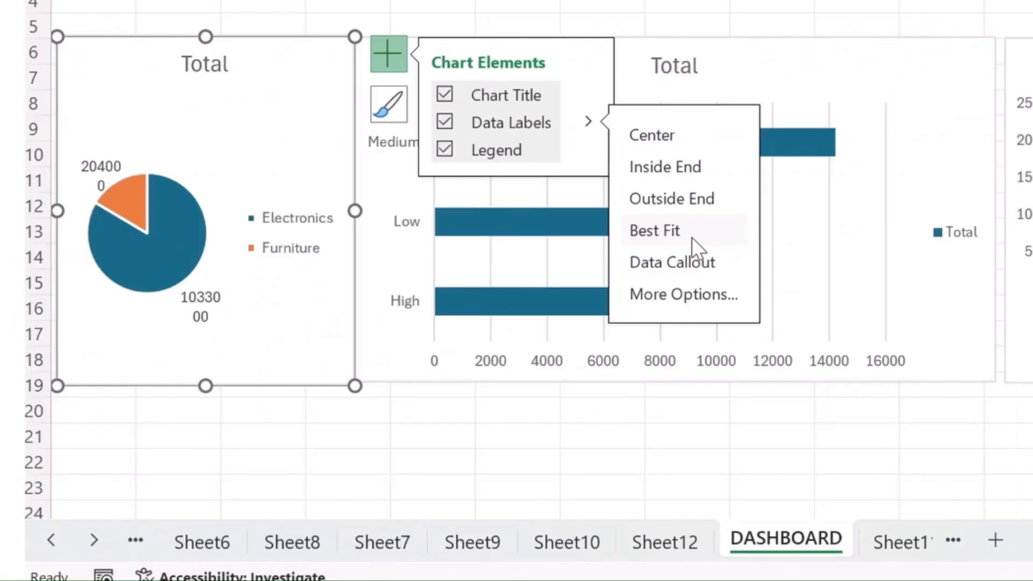
{"action": "left_click", "coordinate": [689, 291]}
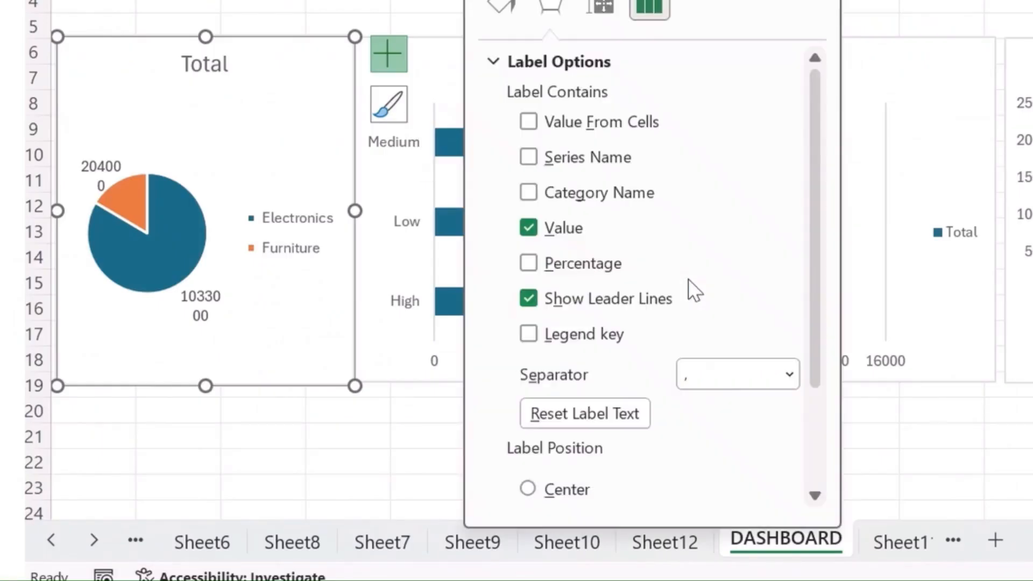
{"action": "left_click", "coordinate": [529, 263]}
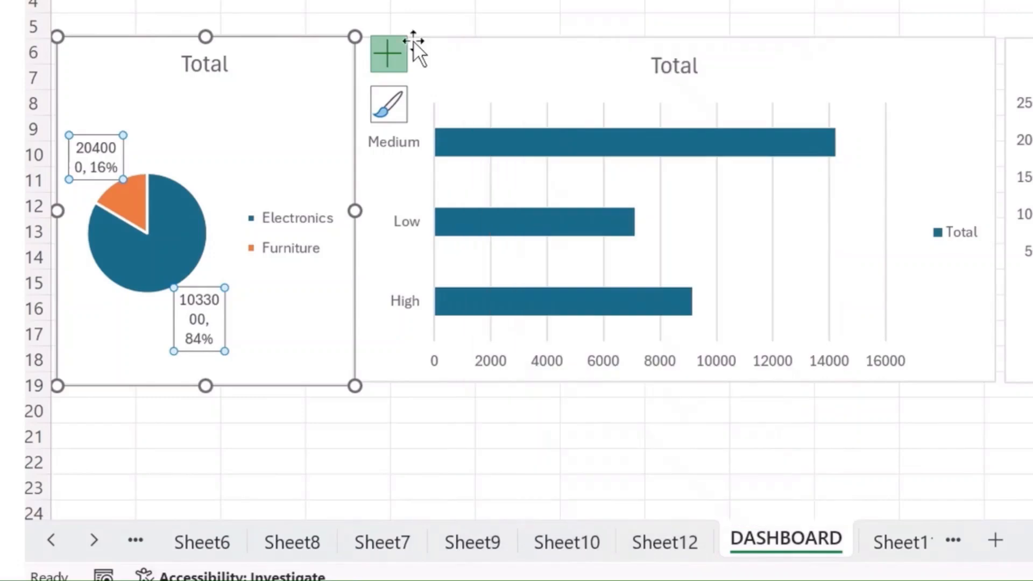
Delete the legend and the value axis labels from the performance bar chart.
{"action": "left_click", "coordinate": [572, 51]}
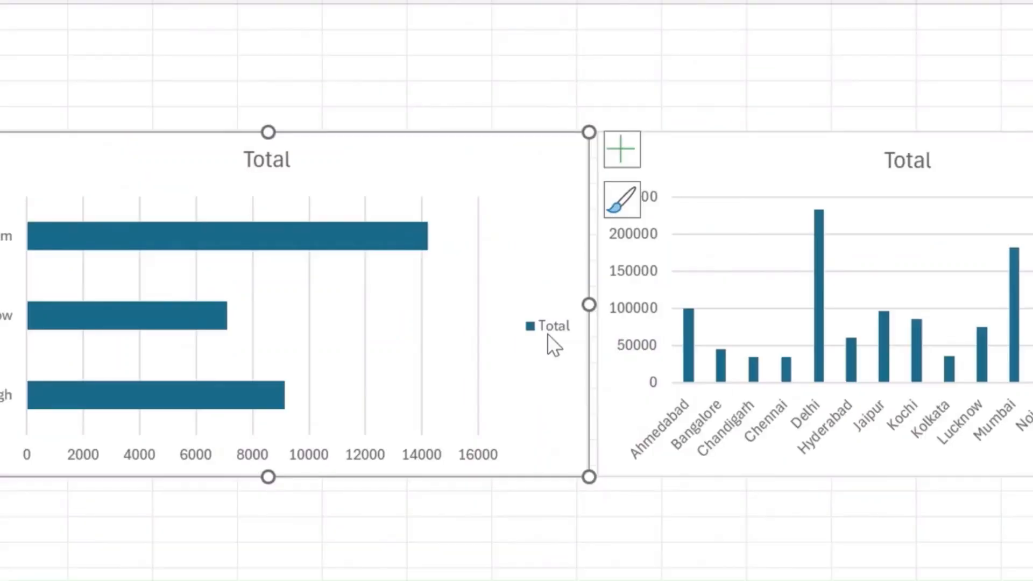
{"action": "left_click", "coordinate": [955, 234]}
{"action": "key", "text": "Delete"}
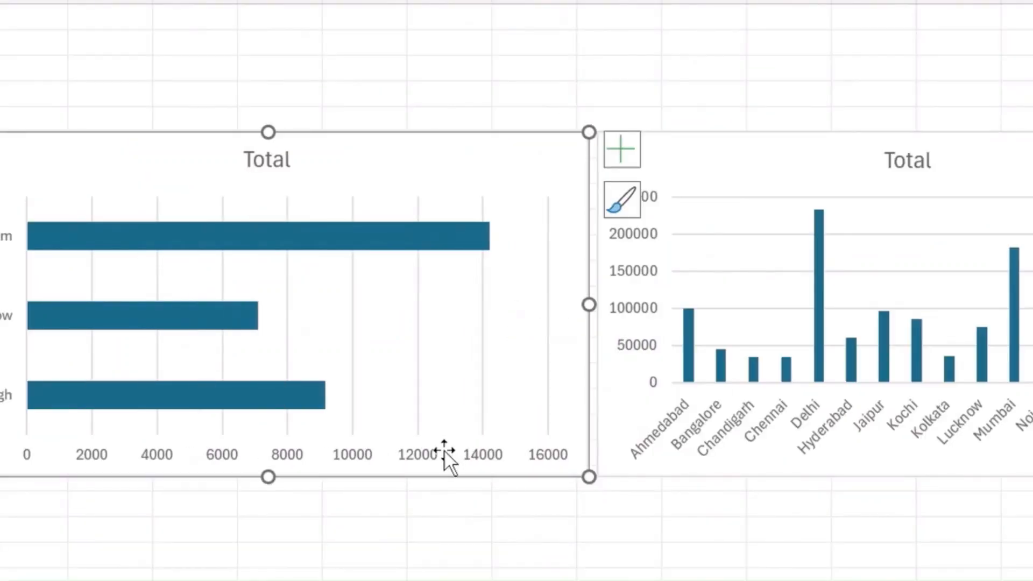
{"action": "left_click", "coordinate": [431, 462]}
{"action": "key", "text": "Delete"}
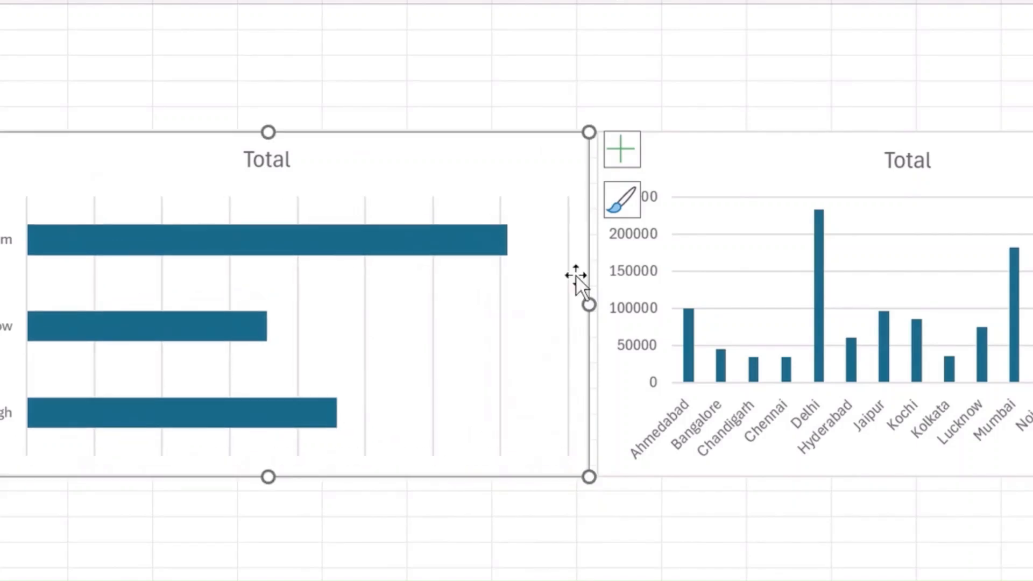
Replace the bar chart's primary major vertical gridlines with primary major horizontal ones and add data labels.
{"action": "left_click", "coordinate": [608, 151]}
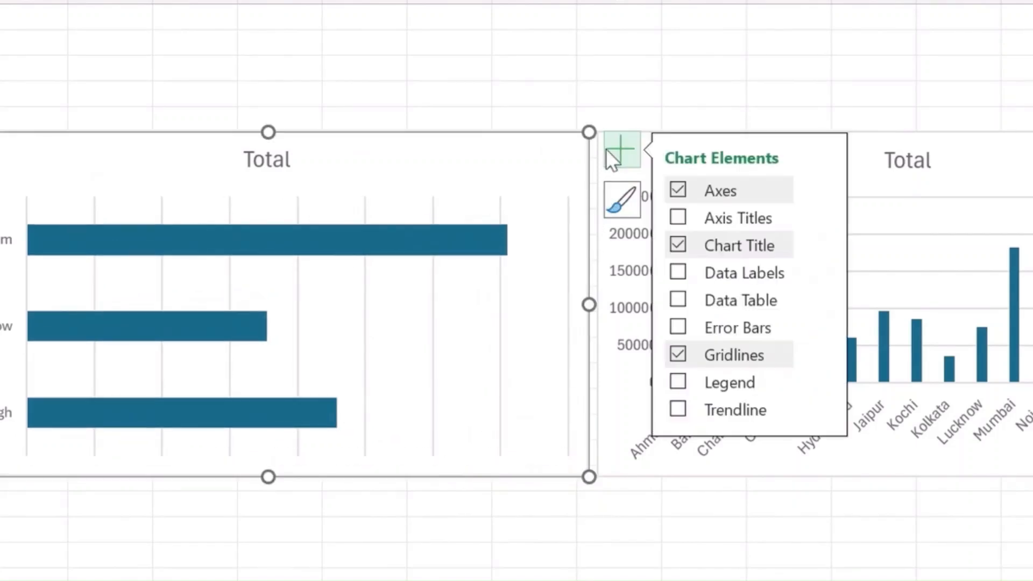
{"action": "left_click", "coordinate": [823, 354]}
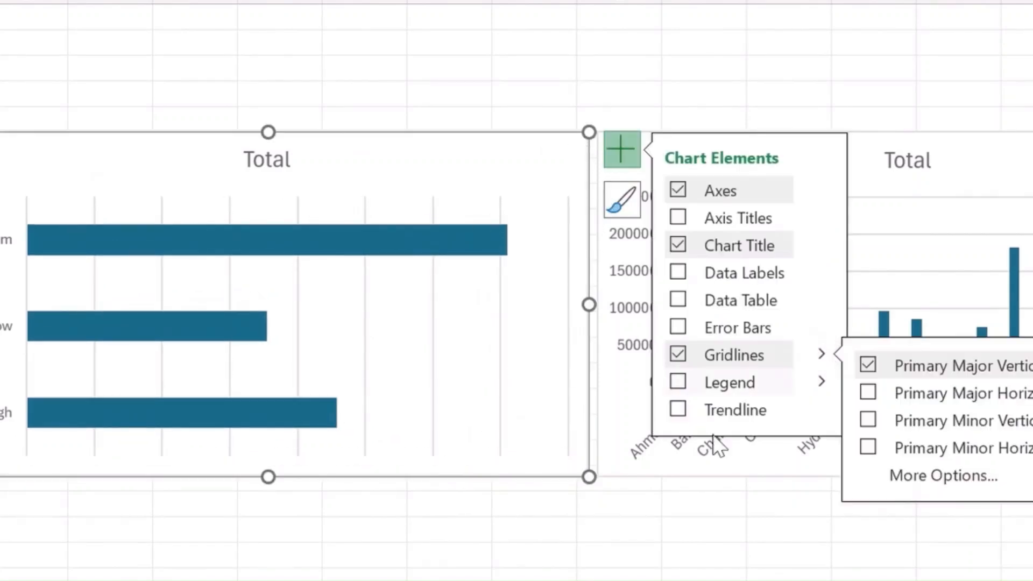
{"action": "left_click", "coordinate": [873, 395]}
{"action": "left_click", "coordinate": [870, 367]}
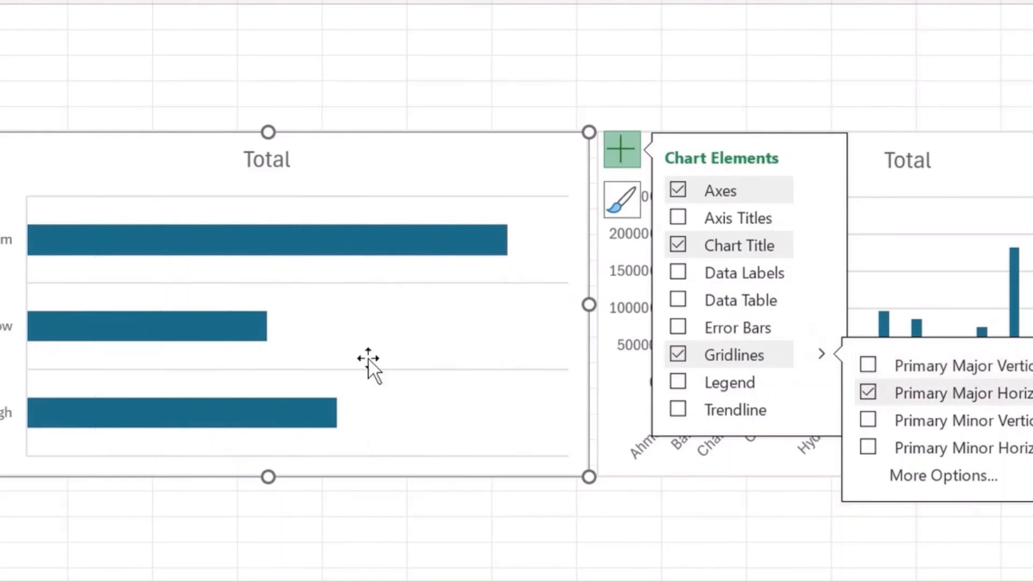
{"action": "left_click", "coordinate": [681, 272]}
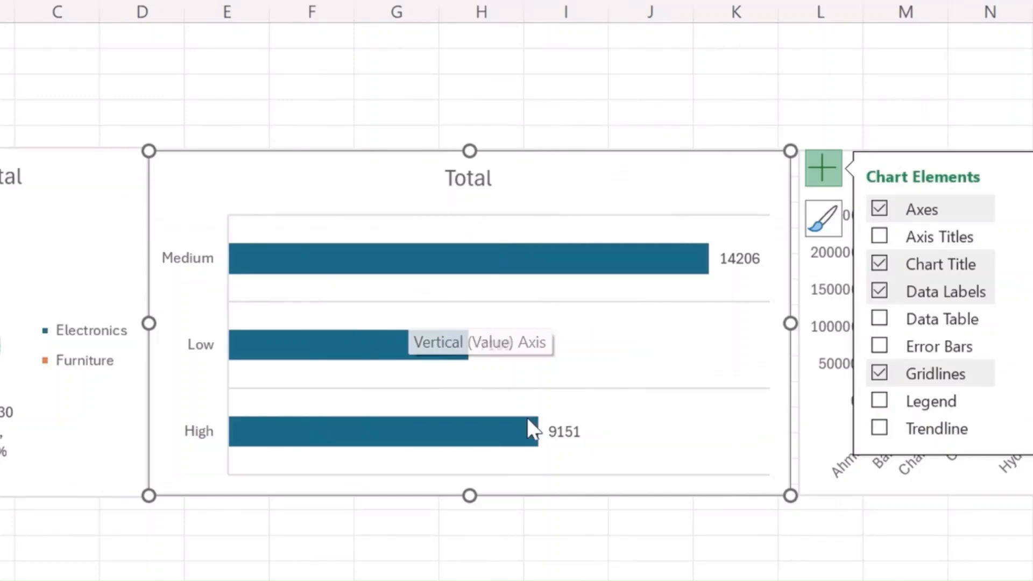
Sort the row labels of the performance PivotTable on Sheet12 from Z to A.
{"action": "left_click", "coordinate": [451, 580]}
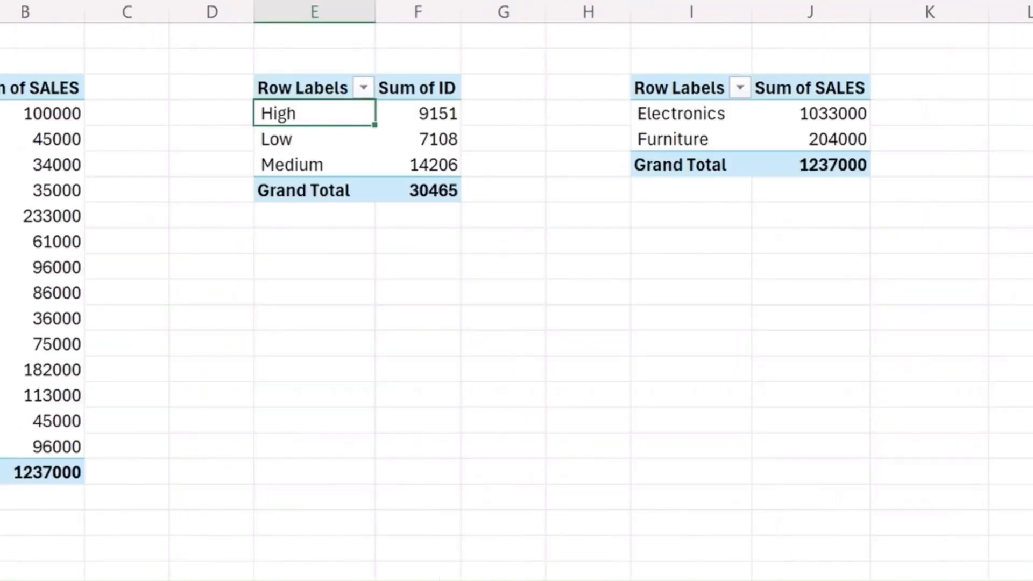
{"action": "right_click", "coordinate": [322, 165]}
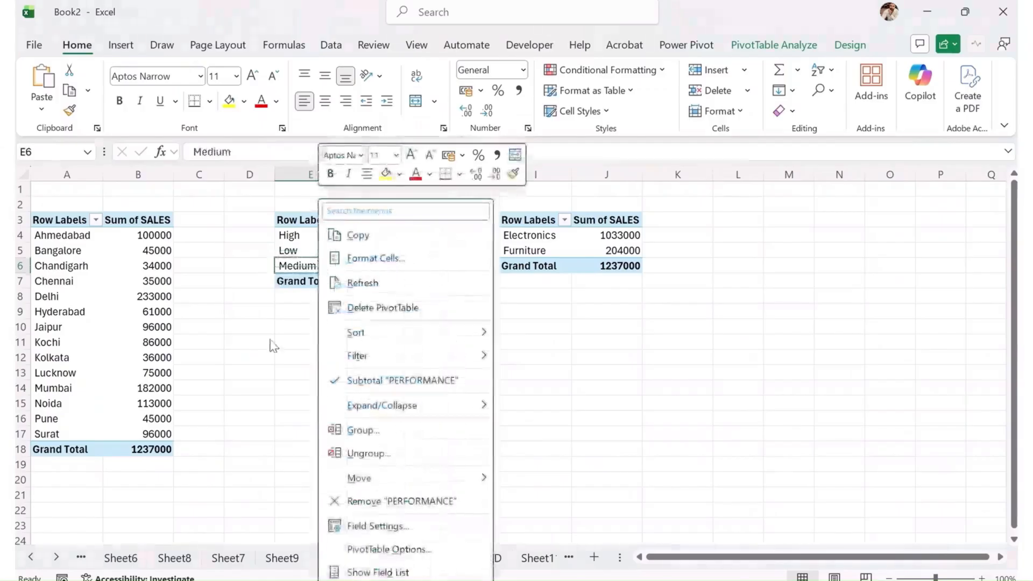
{"action": "mouse_move", "coordinate": [455, 315]}
{"action": "mouse_move", "coordinate": [417, 339]}
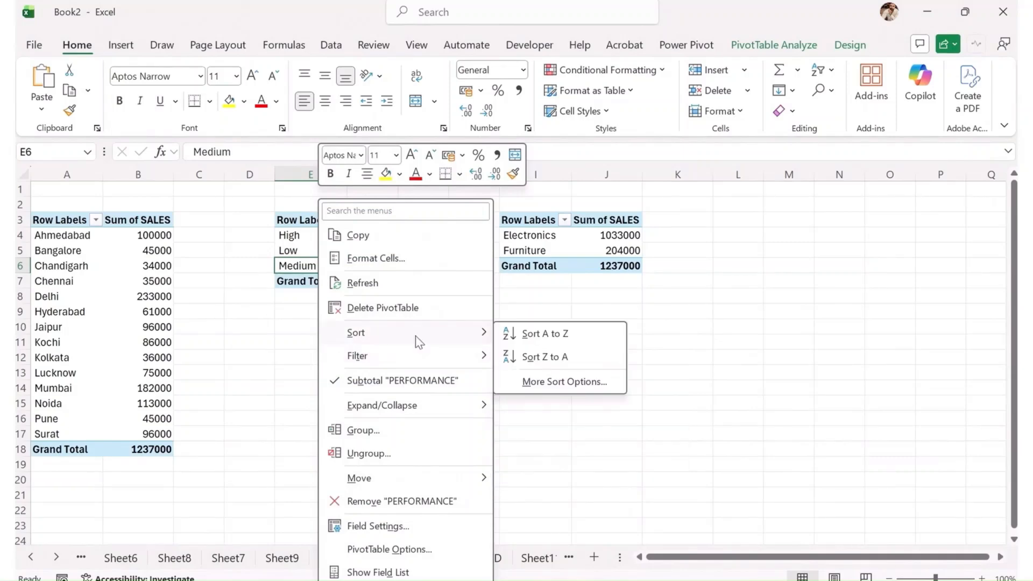
{"action": "left_click", "coordinate": [584, 359]}
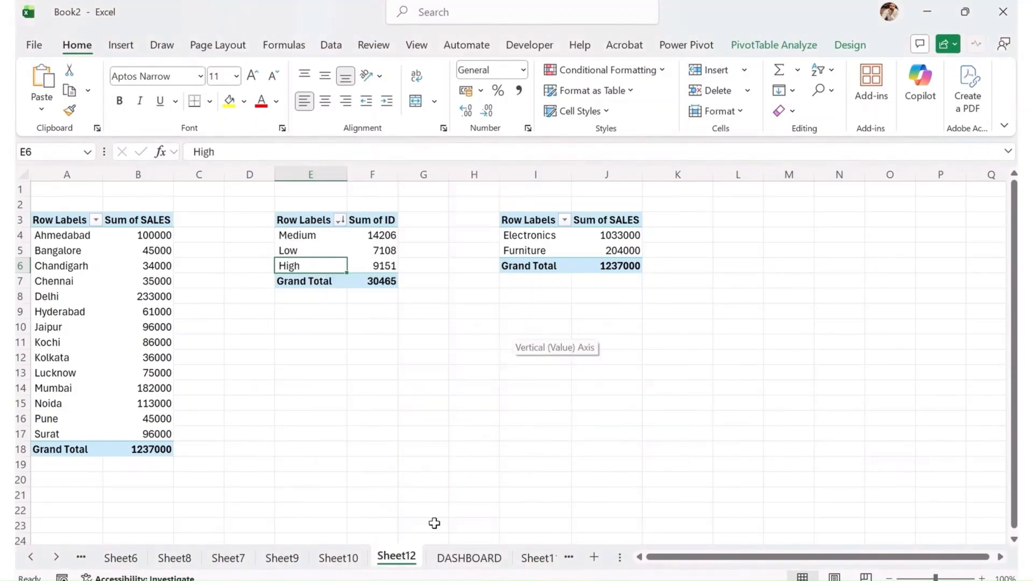
Sort the city PivotTable on Sheet12 by Sum of SALES from smallest to largest.
{"action": "right_click", "coordinate": [147, 266]}
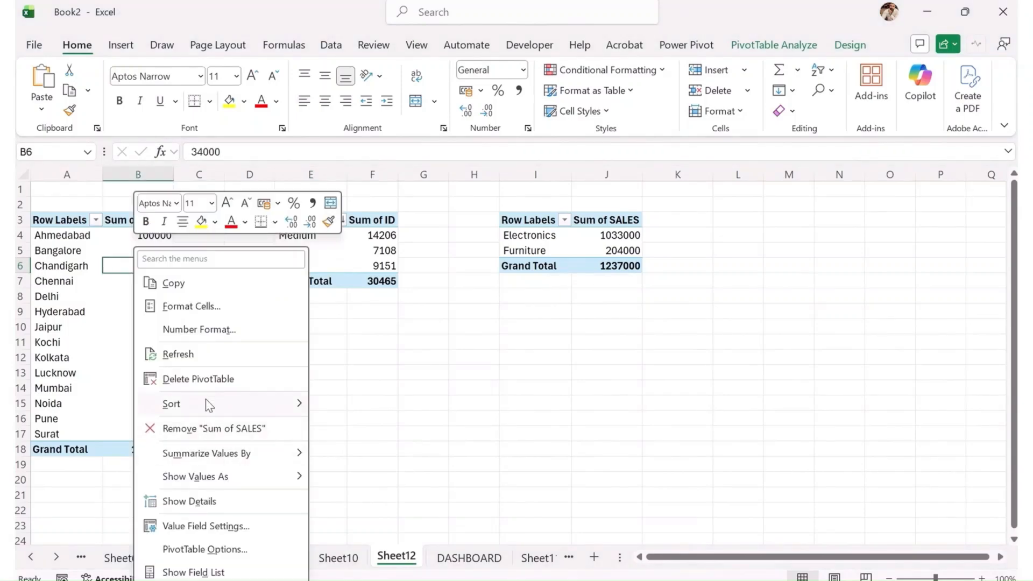
{"action": "mouse_move", "coordinate": [210, 406]}
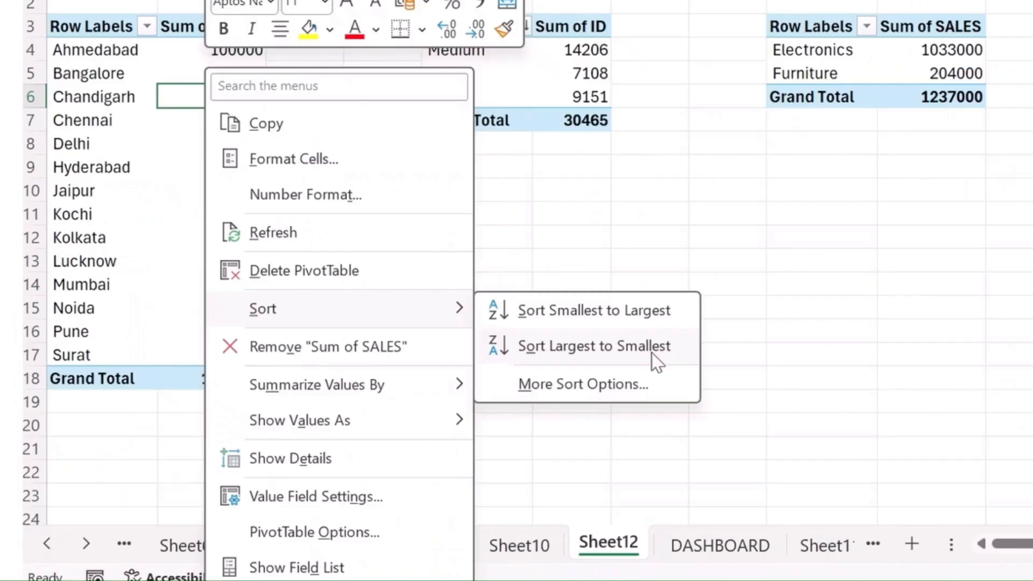
{"action": "left_click", "coordinate": [424, 430]}
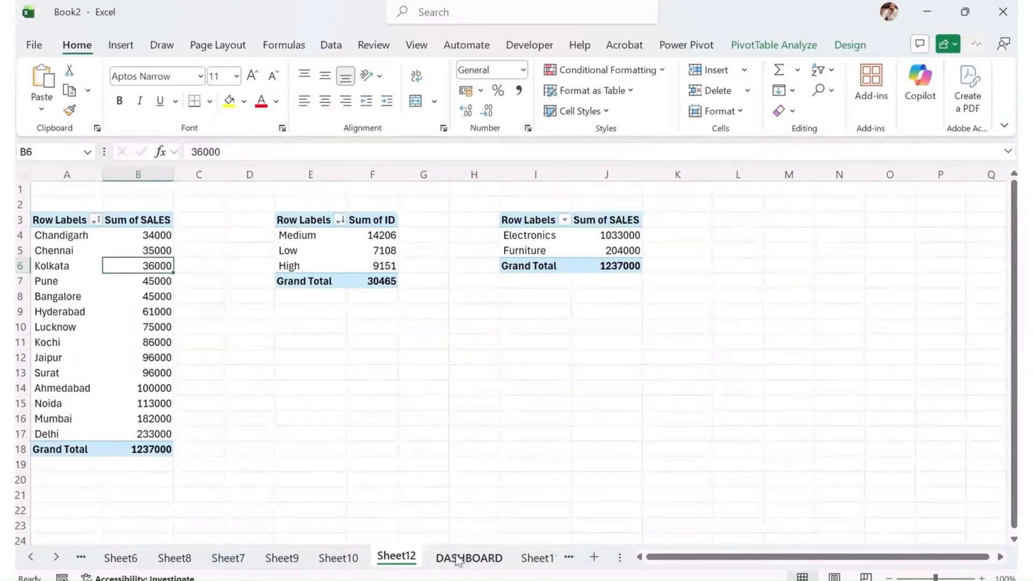
Delete the value axis labels and the legend from the city sales column chart on the DASHBOARD sheet.
{"action": "left_click", "coordinate": [721, 554]}
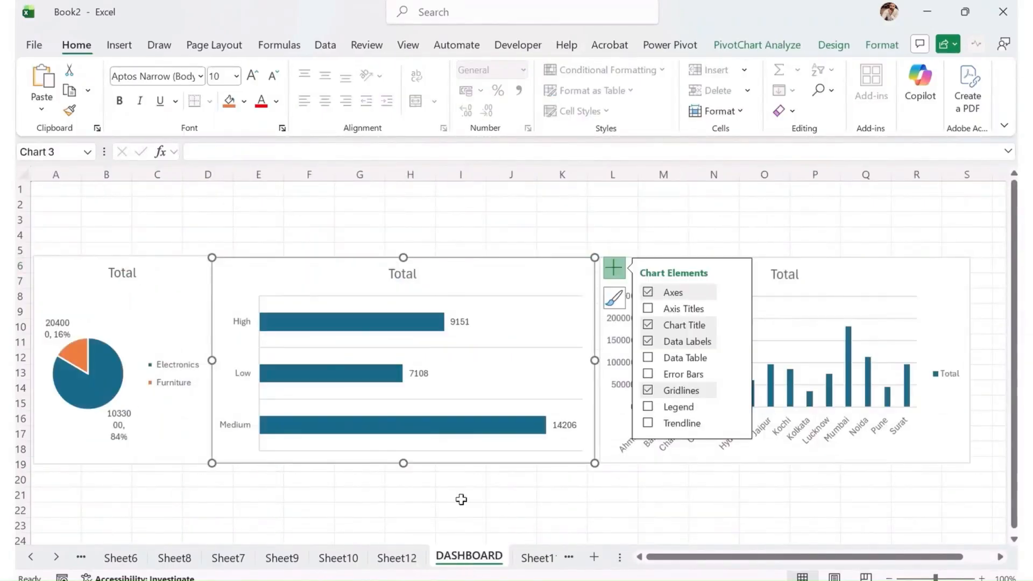
{"action": "right_click", "coordinate": [330, 305]}
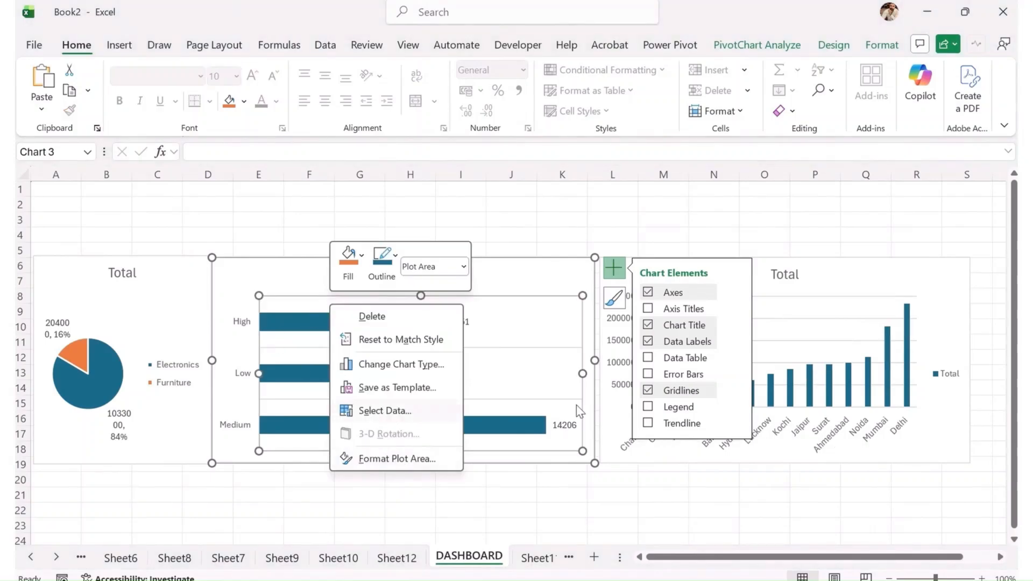
{"action": "left_click", "coordinate": [904, 468]}
{"action": "left_click", "coordinate": [902, 461]}
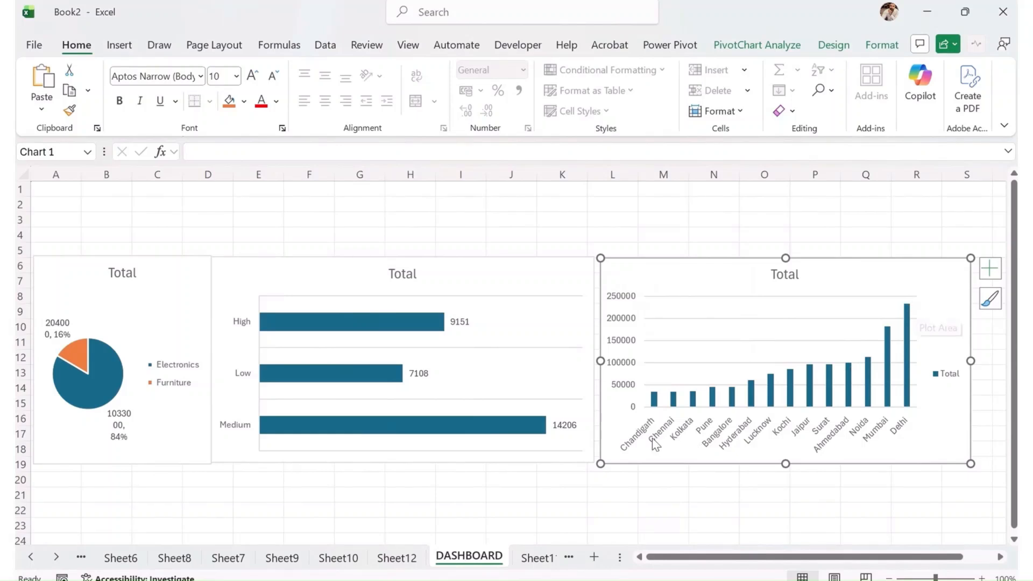
{"action": "left_click", "coordinate": [631, 304]}
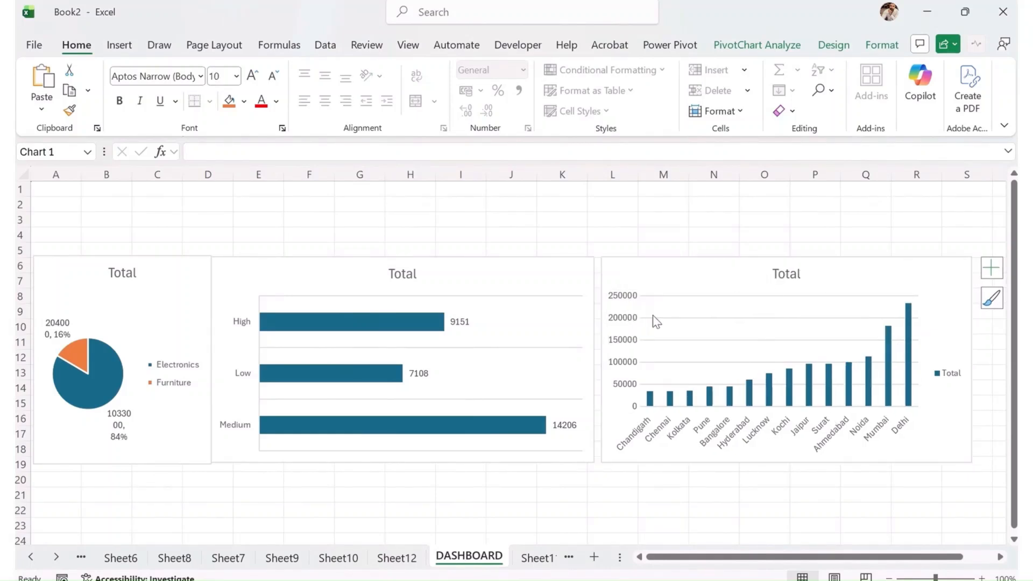
{"action": "key", "text": "Delete"}
{"action": "left_click", "coordinate": [952, 378]}
{"action": "key", "text": "Delete"}
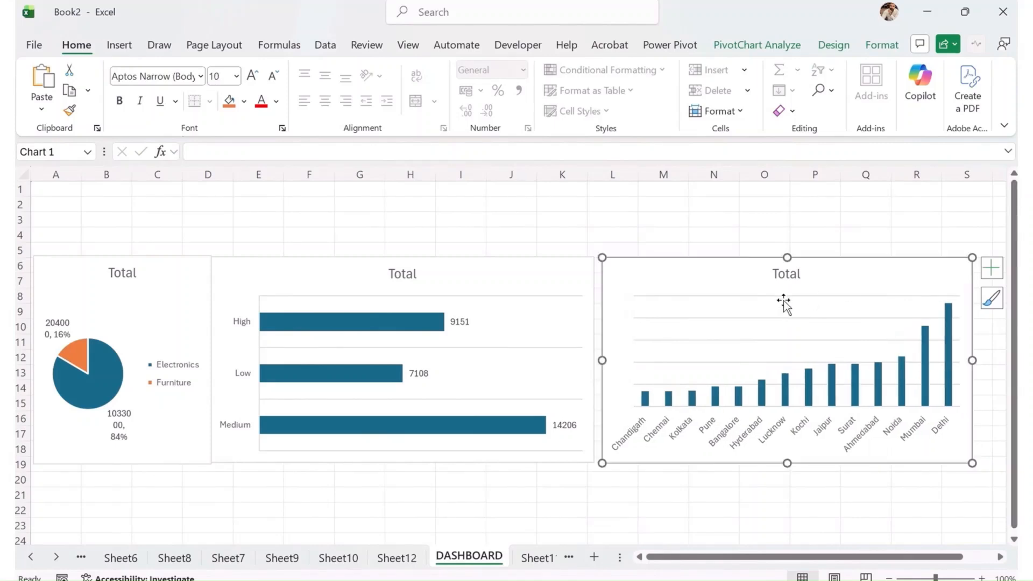
Delete the "Total" titles from the column, bar and pie charts.
{"action": "left_click", "coordinate": [798, 283]}
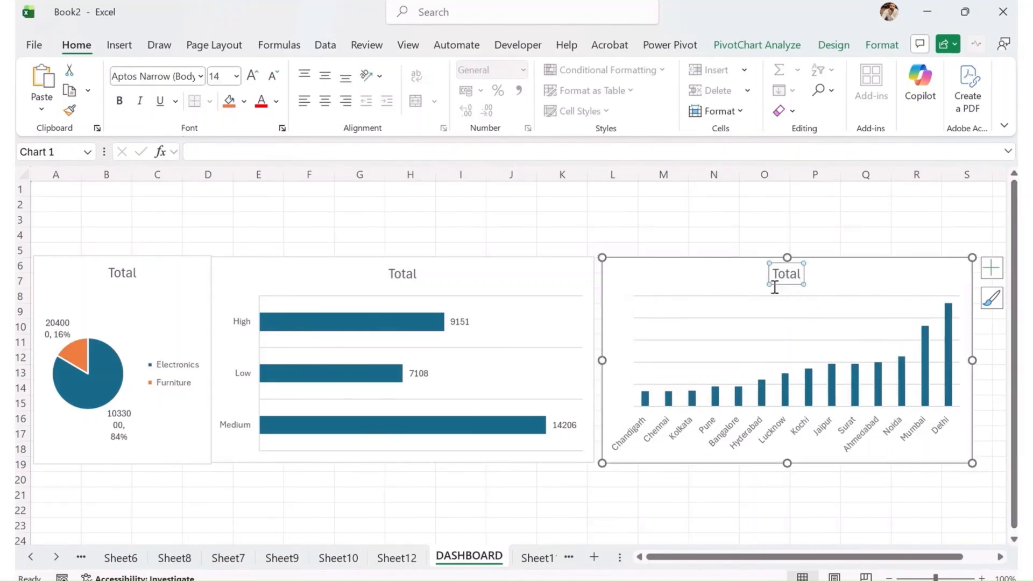
{"action": "left_click", "coordinate": [400, 277]}
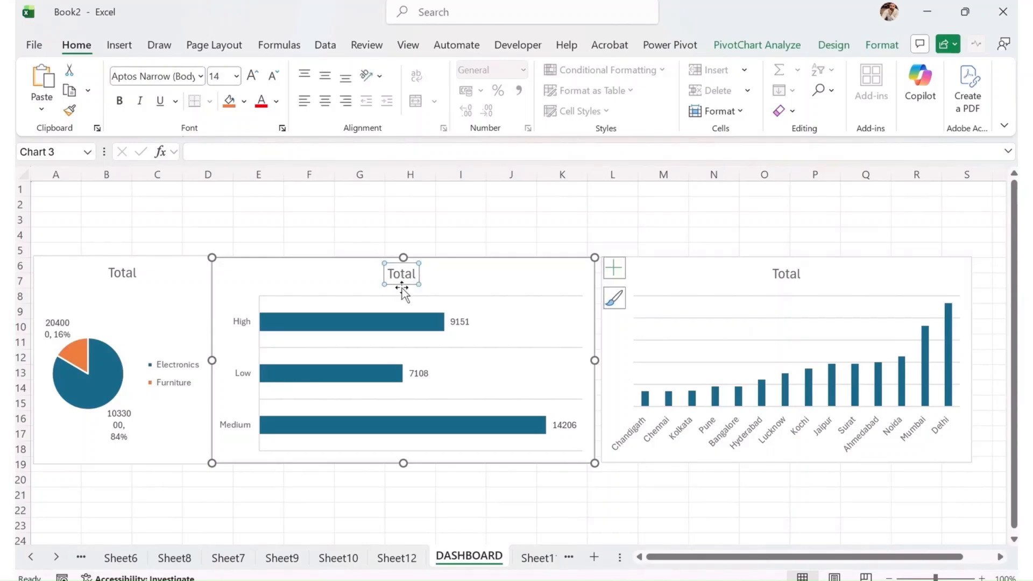
{"action": "left_click", "coordinate": [402, 289]}
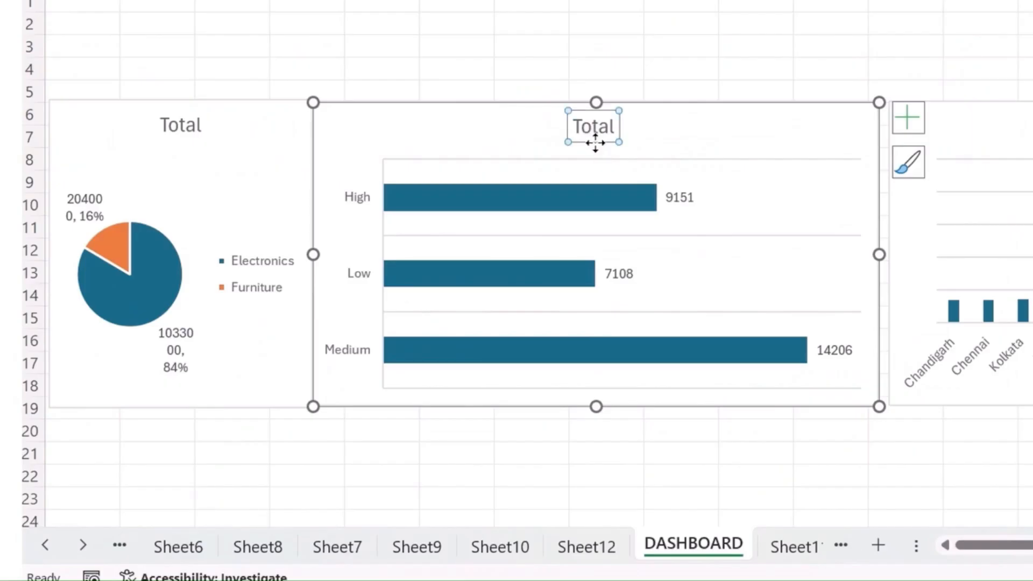
{"action": "key", "text": "Delete"}
{"action": "left_click", "coordinate": [1025, 128]}
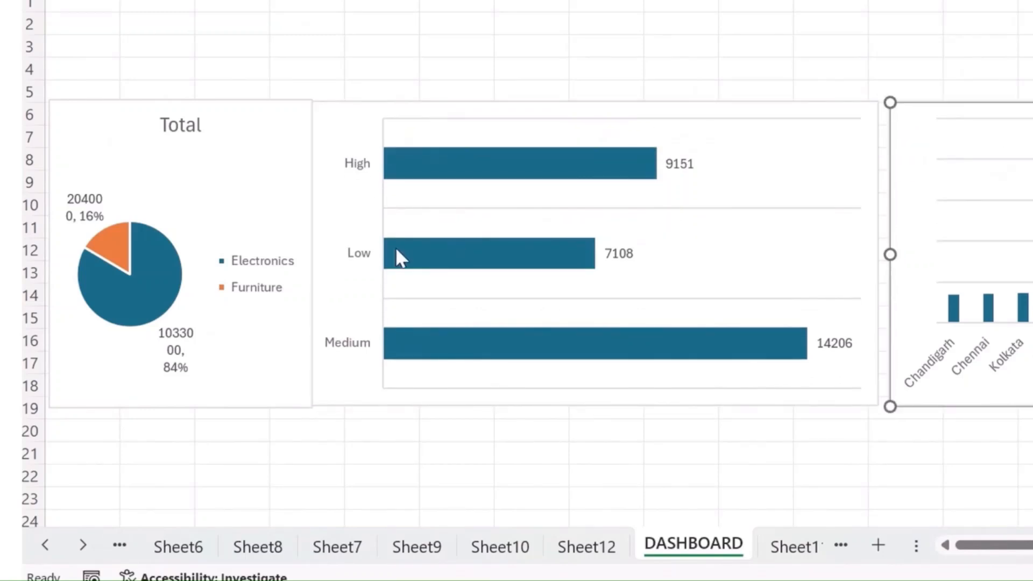
{"action": "left_click", "coordinate": [184, 134]}
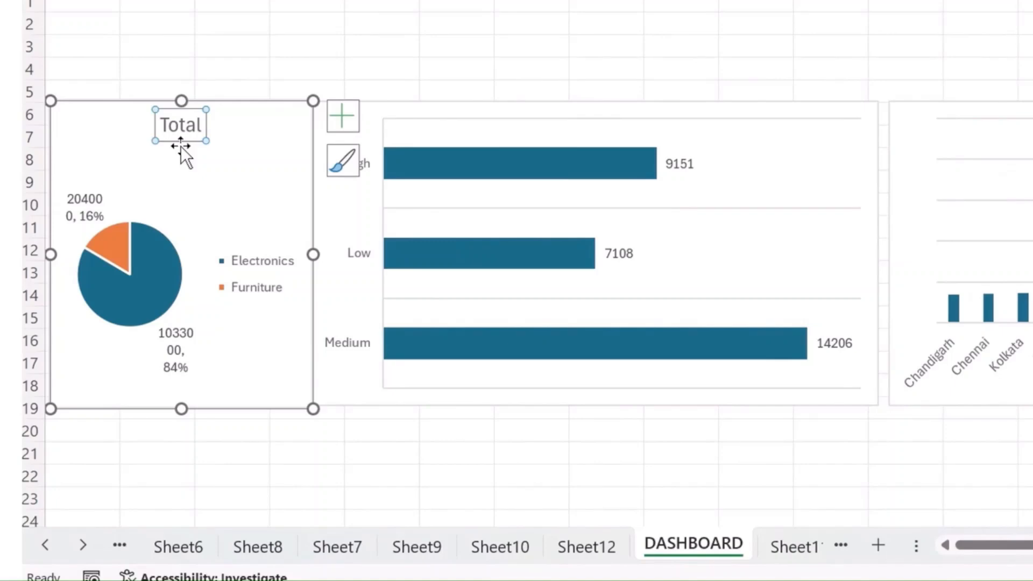
{"action": "key", "text": "Delete"}
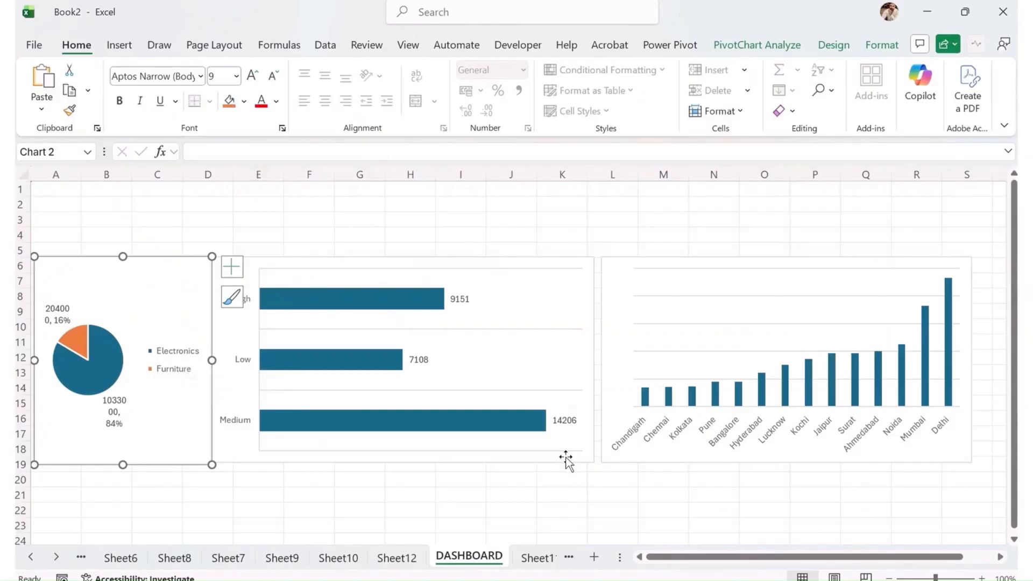
Move the performance bar chart slightly away from the pie chart to leave a small gap between them.
{"action": "left_click", "coordinate": [566, 458]}
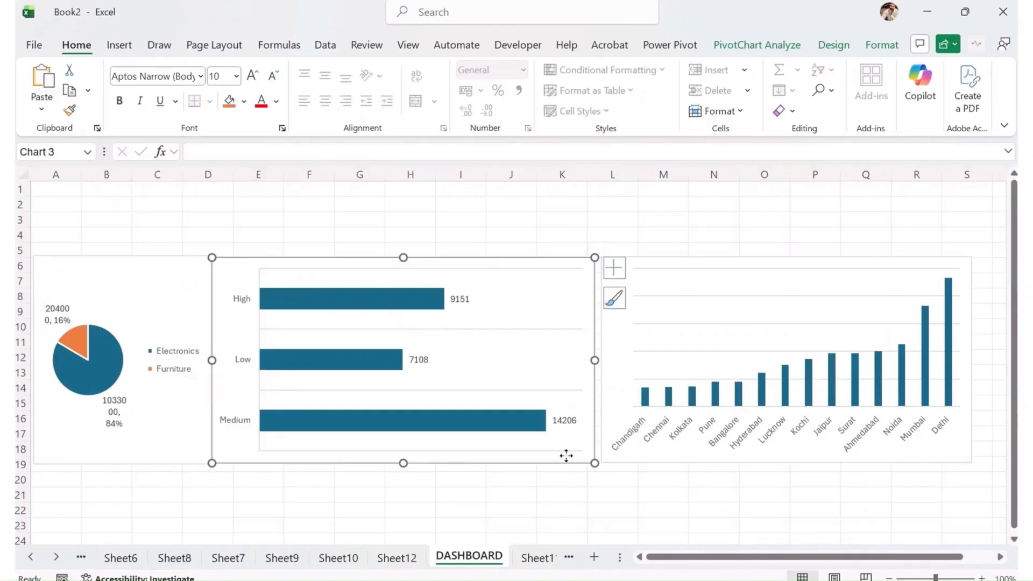
{"action": "left_click_drag", "start_coordinate": [569, 455], "coordinate": [569, 457]}
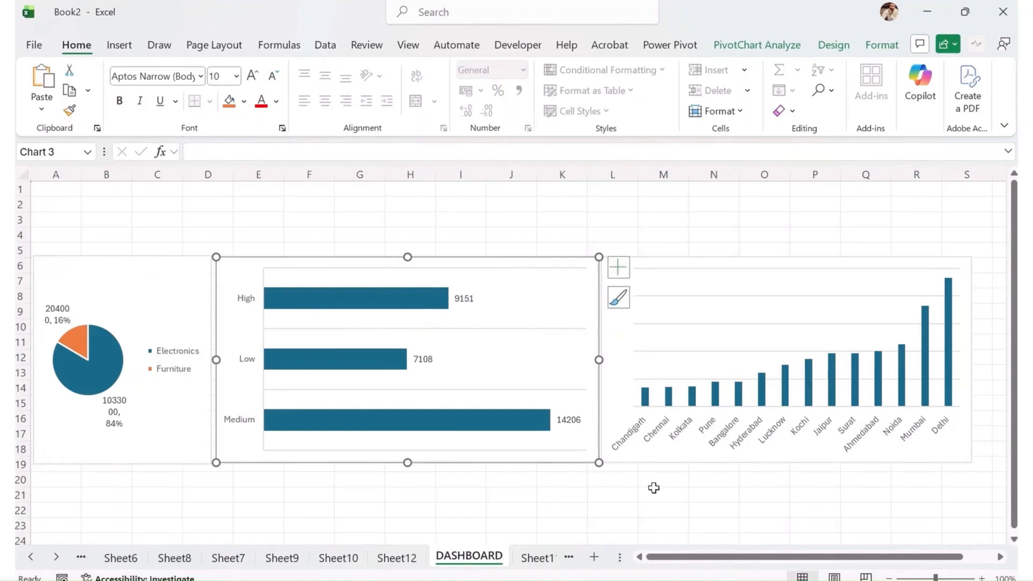
{"action": "left_click", "coordinate": [752, 507]}
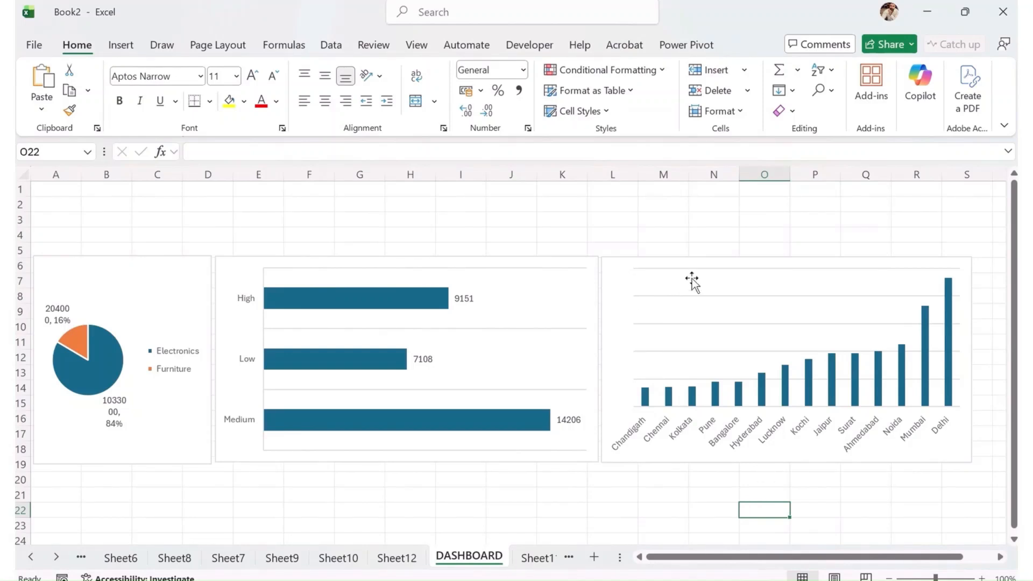
Add data labels to the city sales column chart, leaving its data table switched off.
{"action": "left_click", "coordinate": [971, 270]}
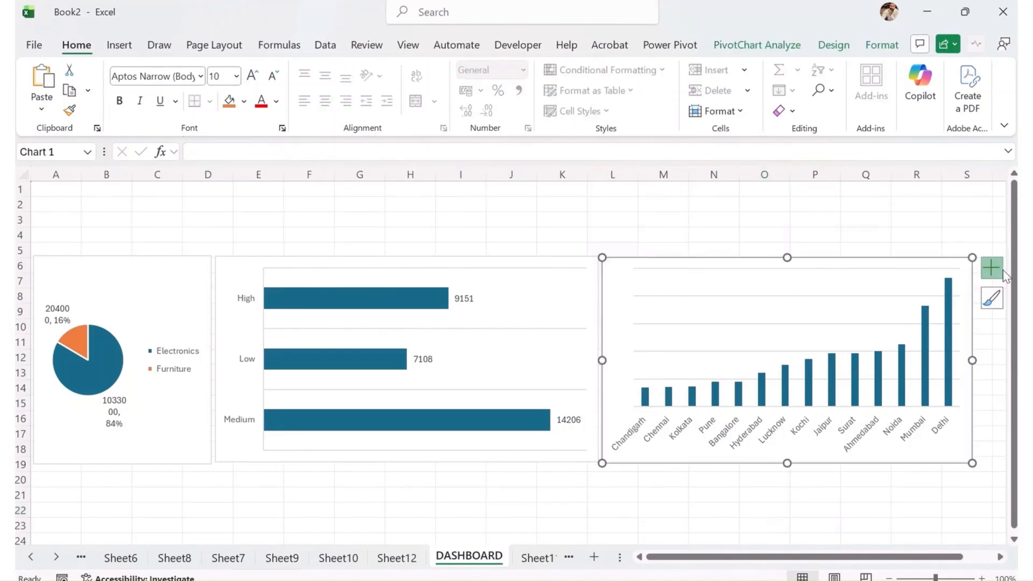
{"action": "left_click", "coordinate": [1000, 270]}
{"action": "left_click", "coordinate": [493, 359]}
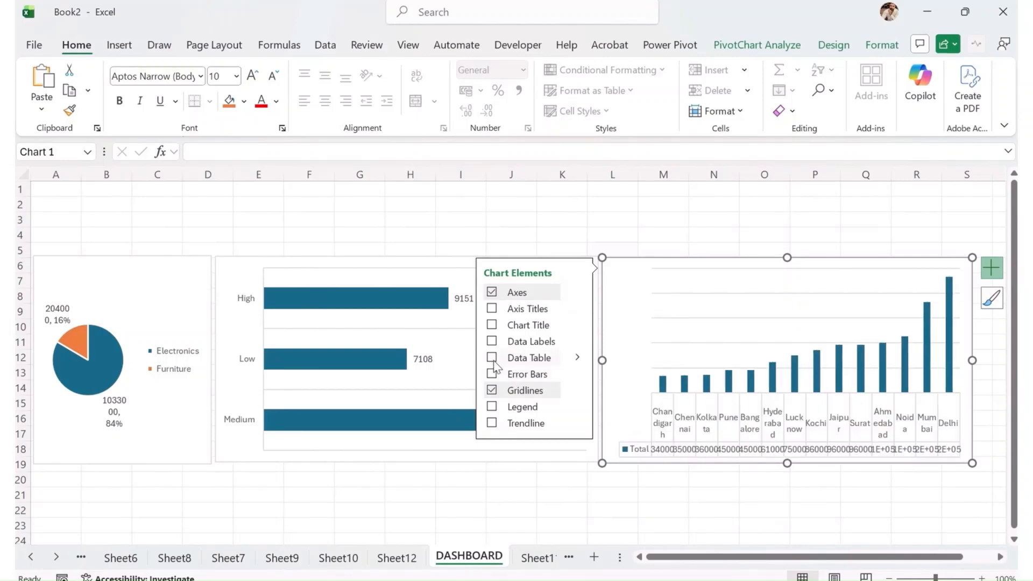
{"action": "left_click", "coordinate": [492, 341]}
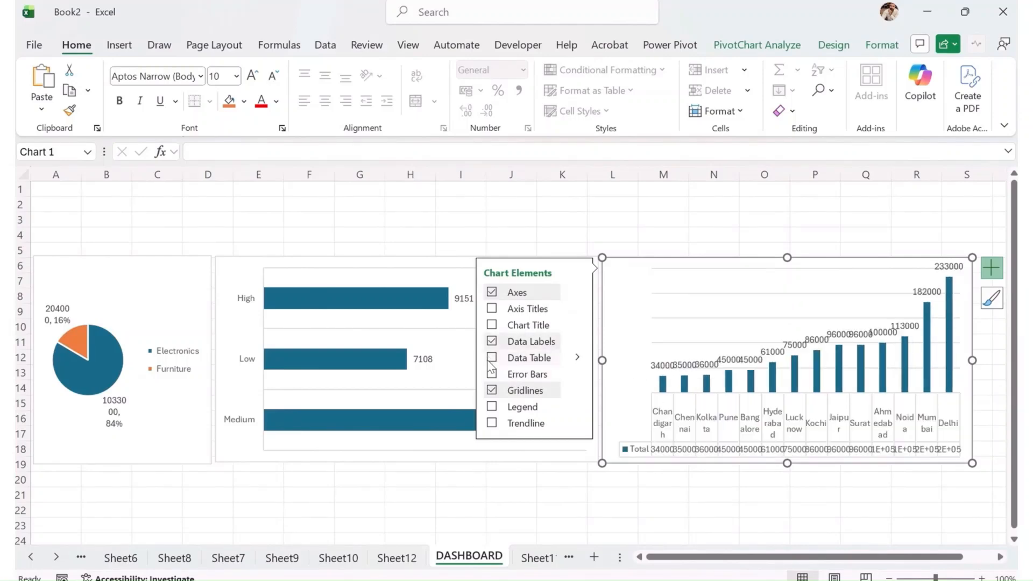
{"action": "left_click", "coordinate": [492, 358]}
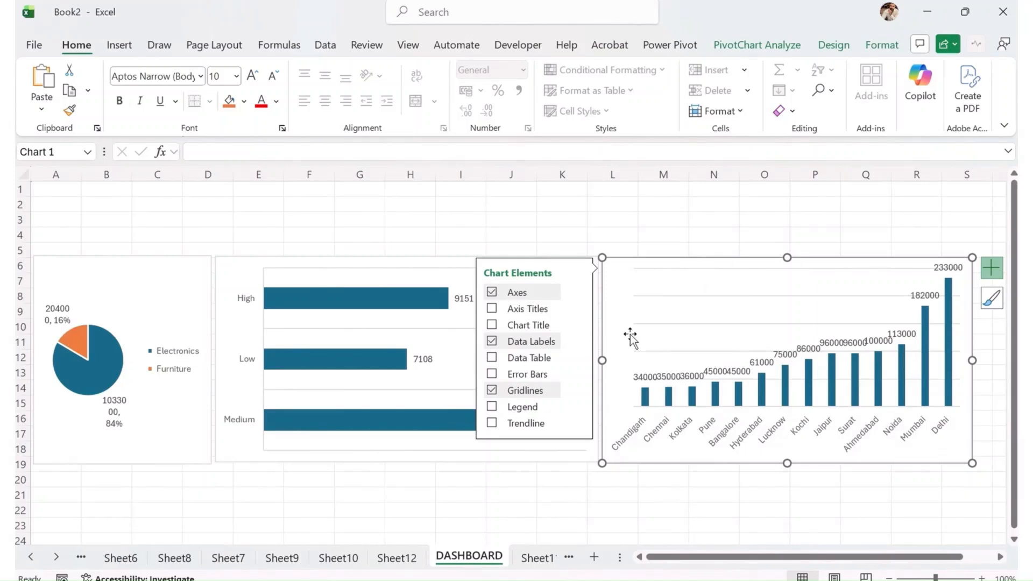
Set the text direction of the column chart's data labels to Rotate all text 90°.
{"action": "mouse_move", "coordinate": [577, 345]}
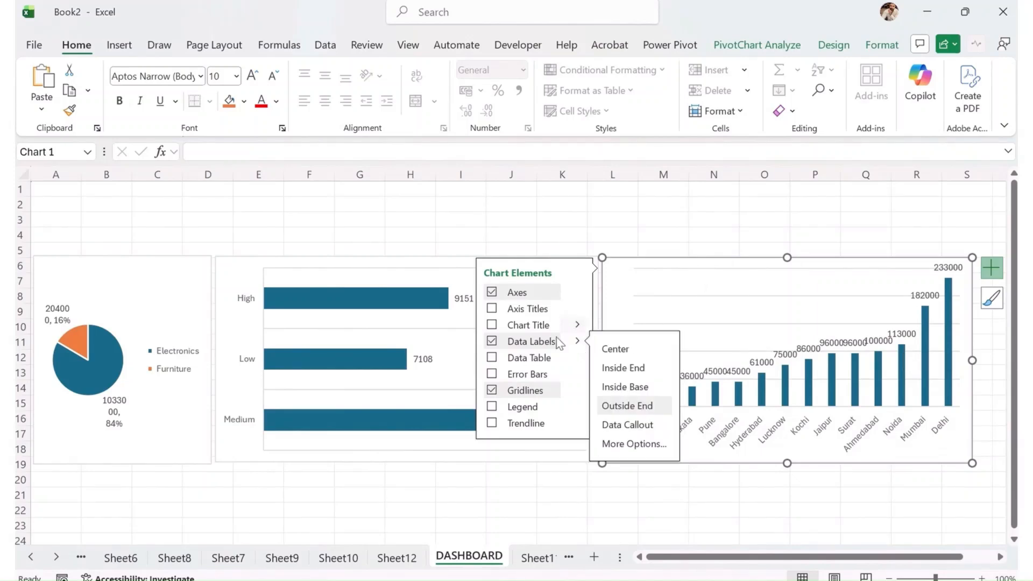
{"action": "left_click", "coordinate": [634, 444]}
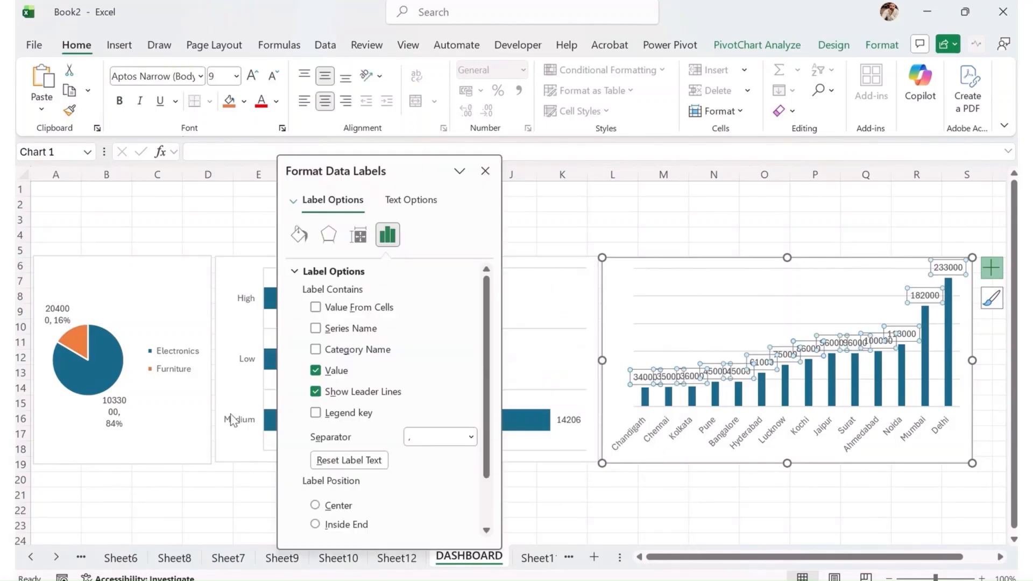
{"action": "scroll", "coordinate": [392, 451], "scroll_direction": "down", "scroll_amount": 1}
{"action": "scroll", "coordinate": [393, 513], "scroll_direction": "down", "scroll_amount": 1}
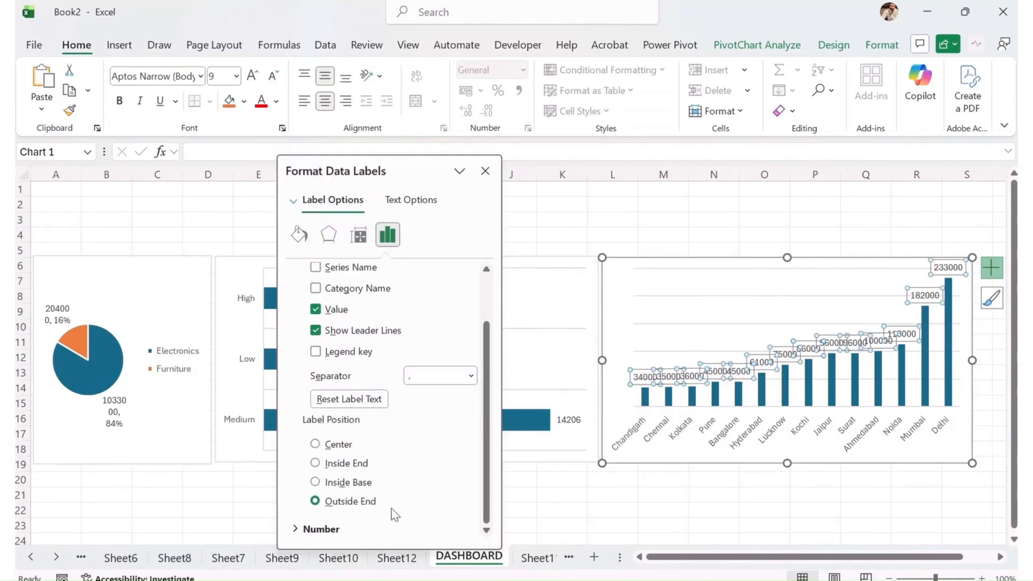
{"action": "left_click", "coordinate": [358, 236]}
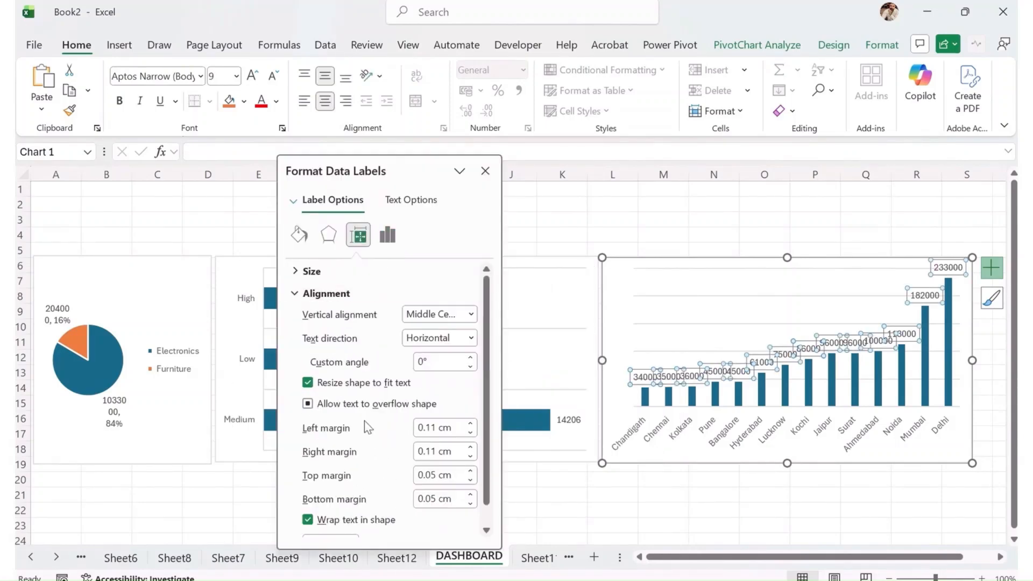
{"action": "left_click", "coordinate": [472, 340]}
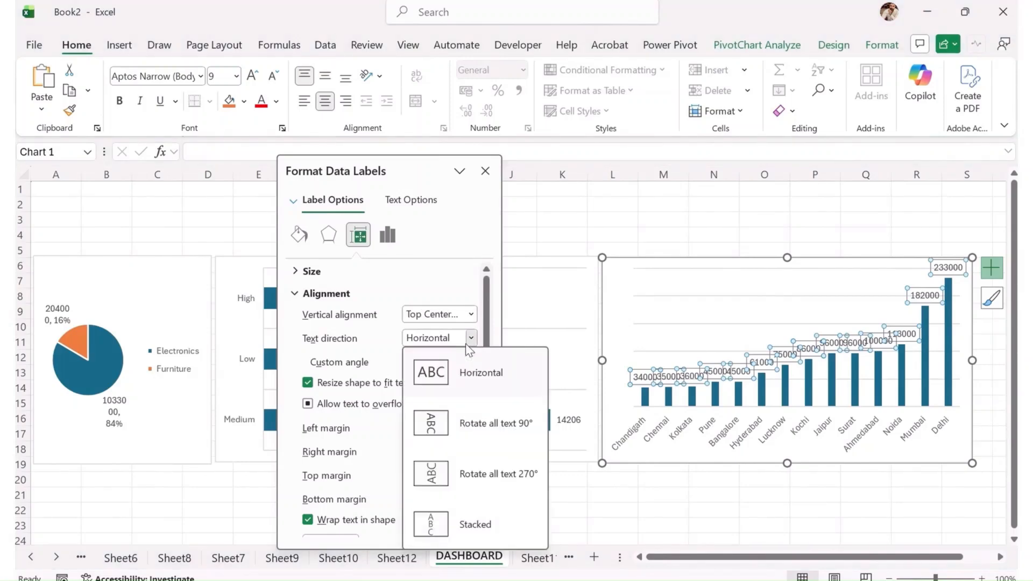
{"action": "left_click", "coordinate": [493, 429]}
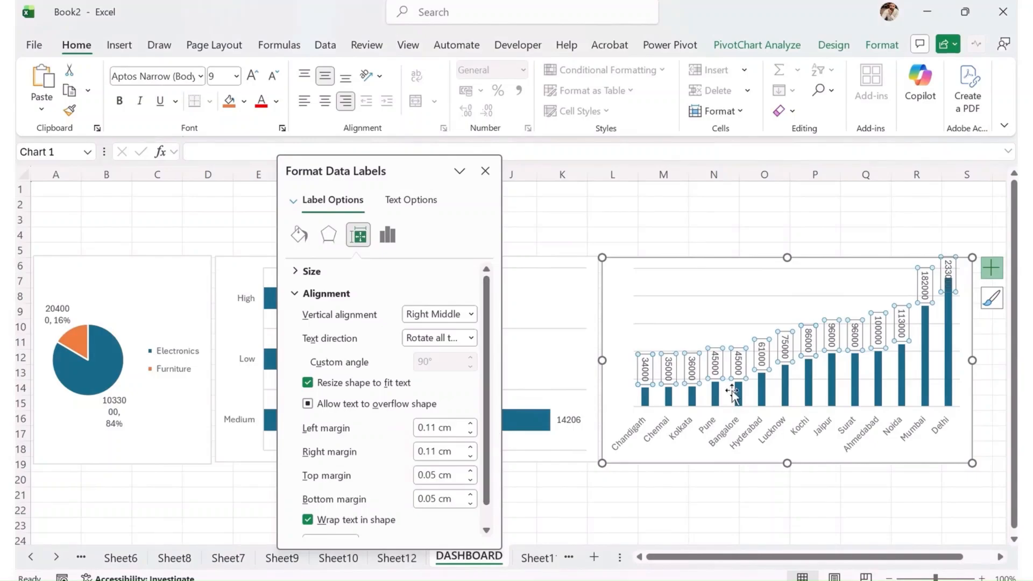
{"action": "left_click", "coordinate": [841, 201]}
{"action": "left_click", "coordinate": [838, 457]}
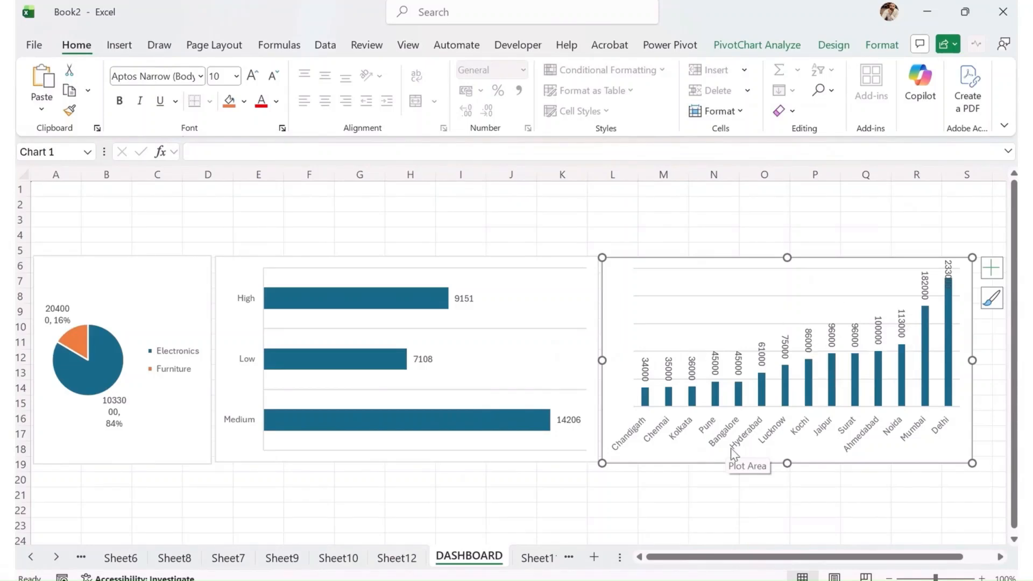
Make the category axis labels bold in the city column chart and the performance bar chart.
{"action": "left_click", "coordinate": [650, 447]}
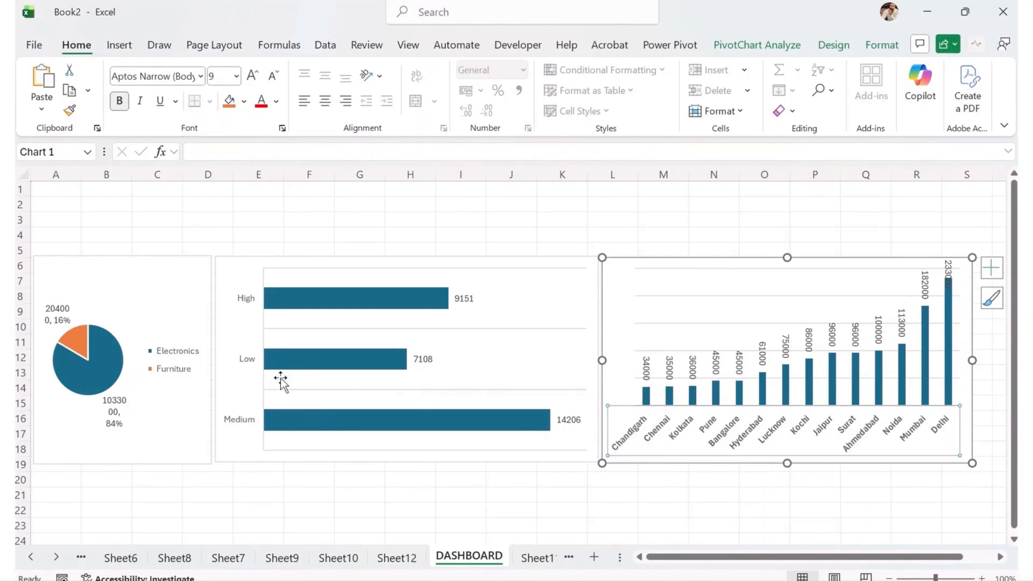
{"action": "left_click", "coordinate": [249, 358]}
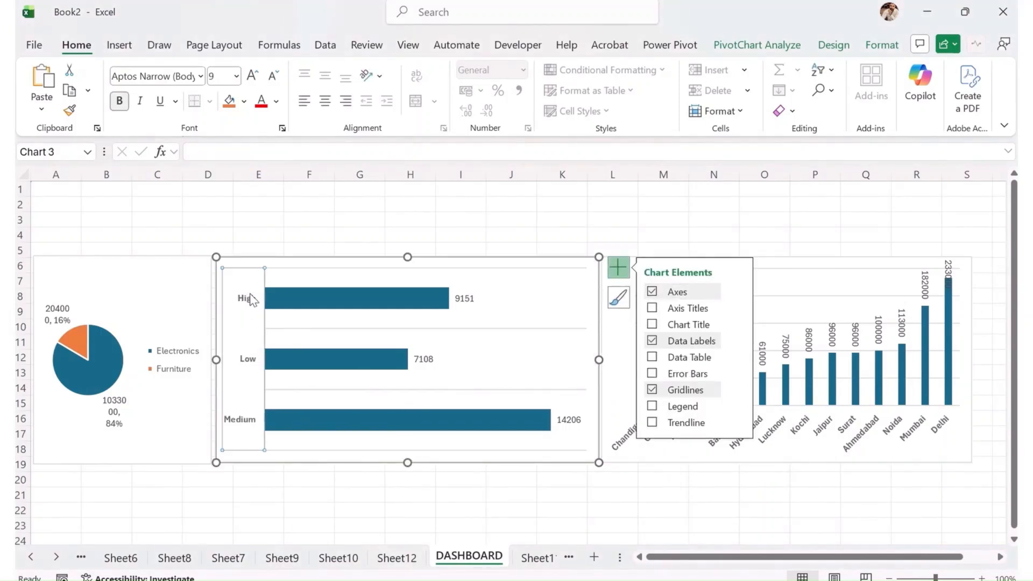
{"action": "left_click", "coordinate": [322, 222]}
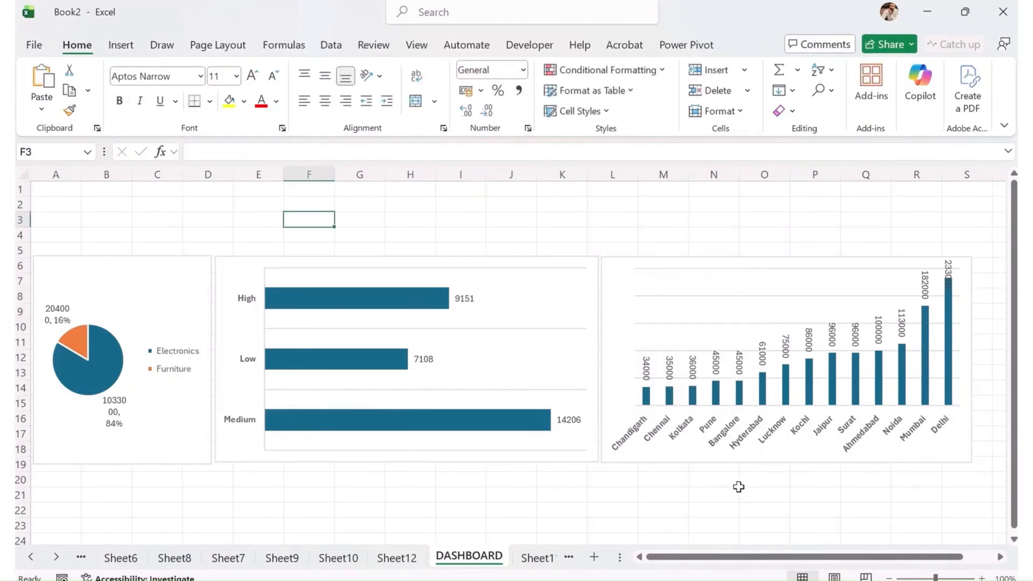
Draw a rectangle about 9 cm high and 32.4 cm wide covering all three charts.
{"action": "left_click", "coordinate": [113, 46]}
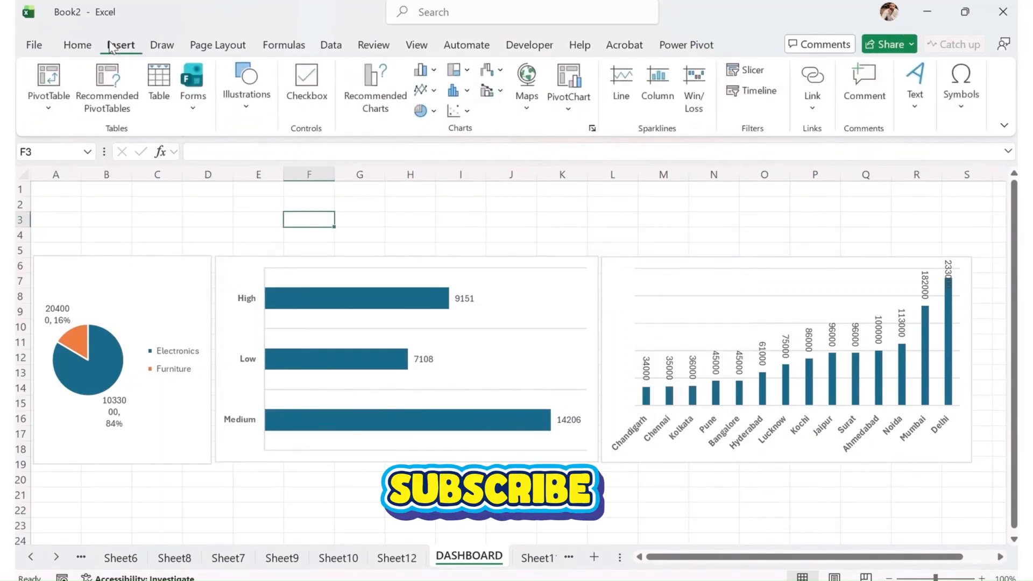
{"action": "left_click", "coordinate": [239, 108]}
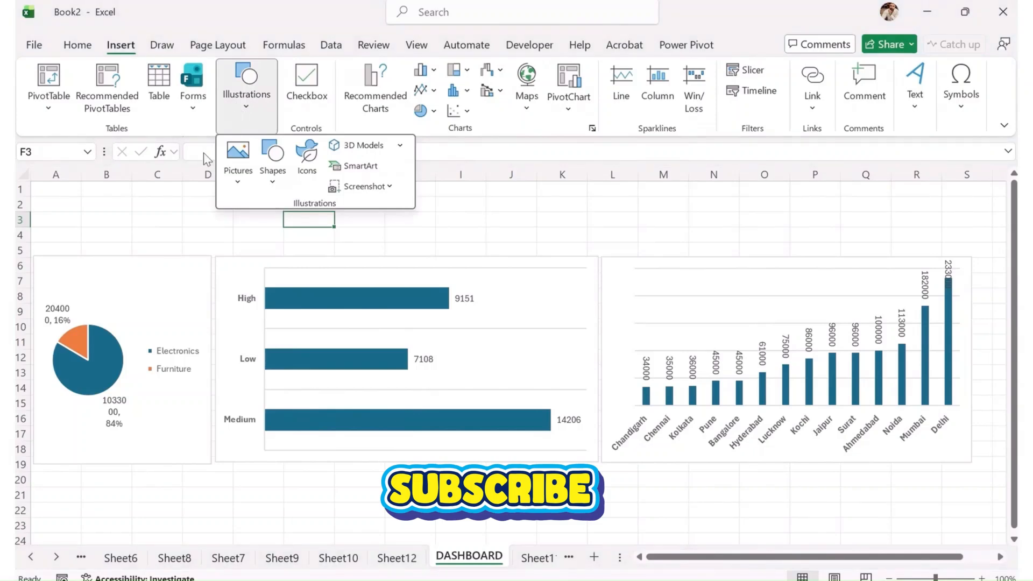
{"action": "left_click", "coordinate": [284, 165]}
{"action": "left_click", "coordinate": [324, 230]}
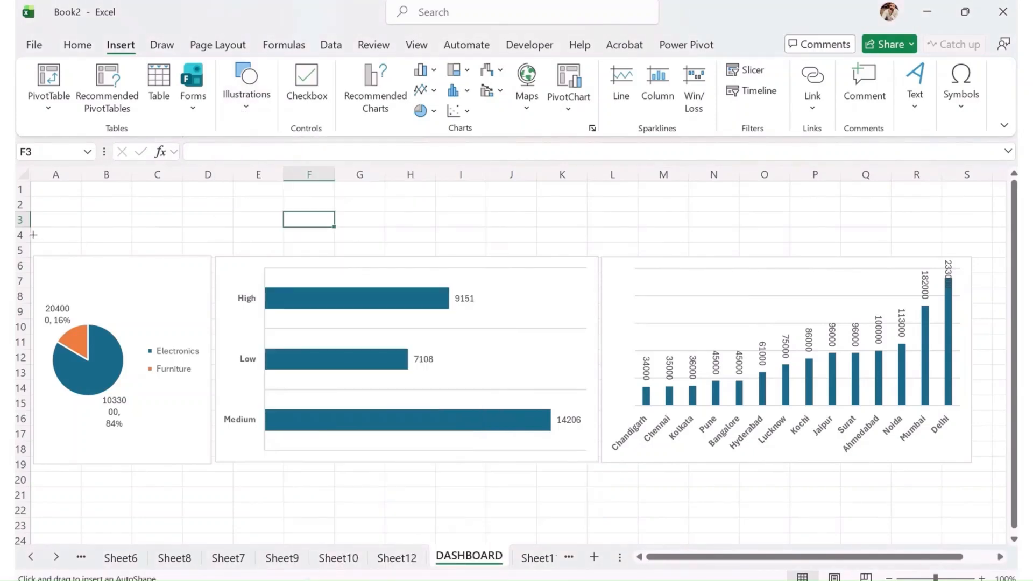
{"action": "left_click_drag", "start_coordinate": [34, 225], "coordinate": [951, 494]}
{"action": "left_click_drag", "start_coordinate": [939, 562], "coordinate": [608, 568]}
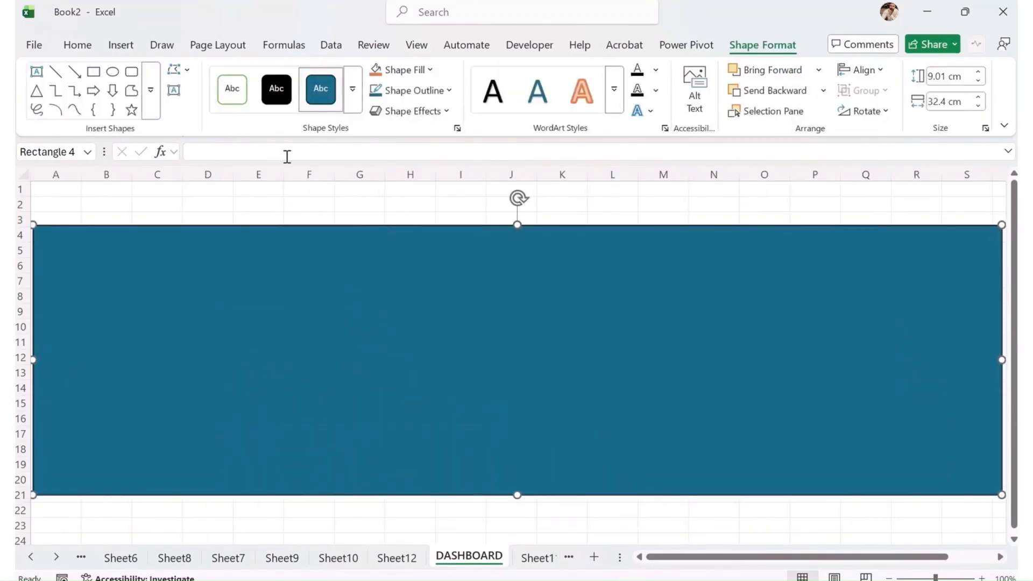
Remove the fill from the rectangle covering the charts and hide the DASHBOARD sheet's gridlines.
{"action": "left_click", "coordinate": [401, 74]}
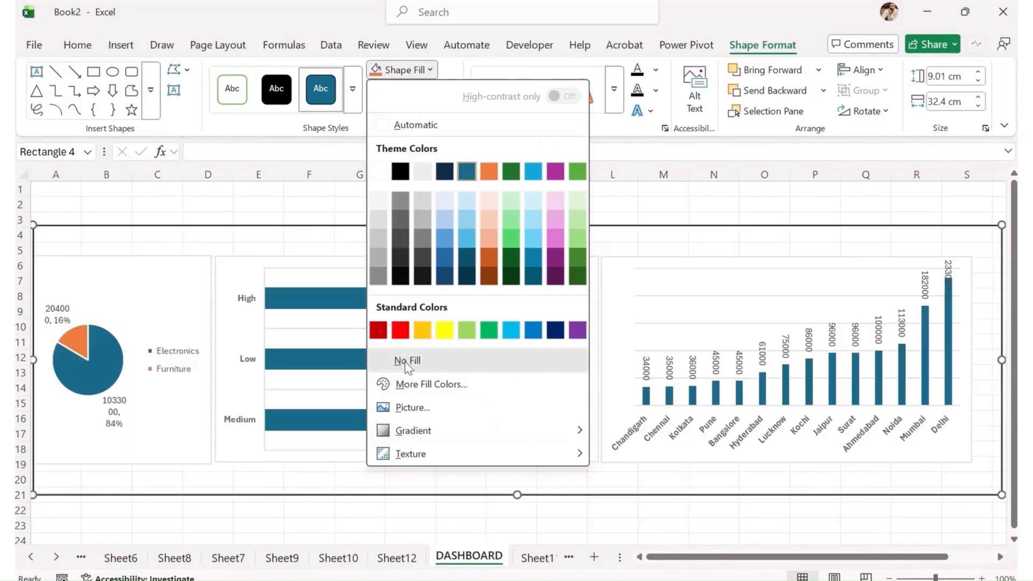
{"action": "left_click", "coordinate": [413, 366]}
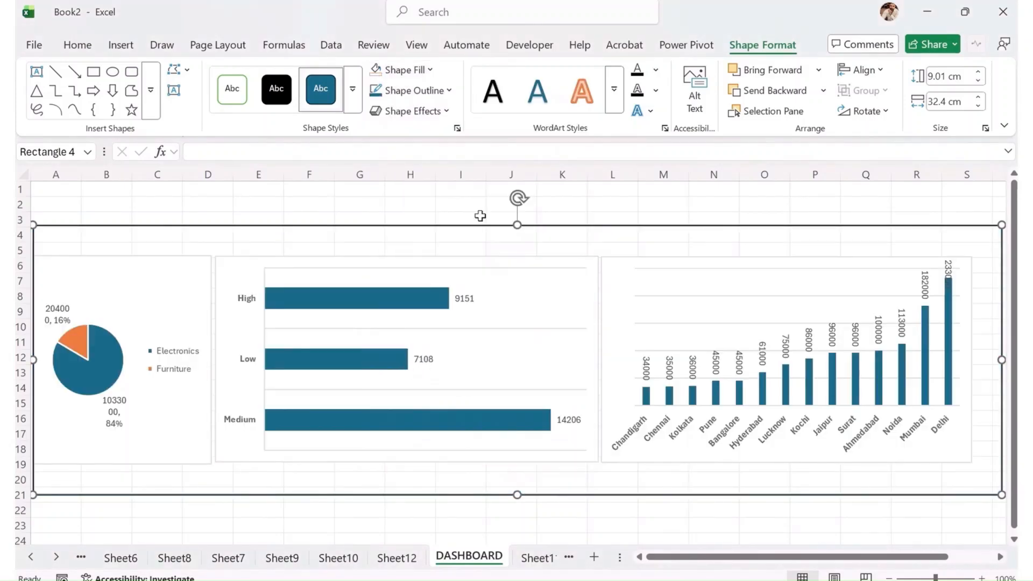
{"action": "left_click", "coordinate": [415, 46]}
{"action": "left_click", "coordinate": [379, 90]}
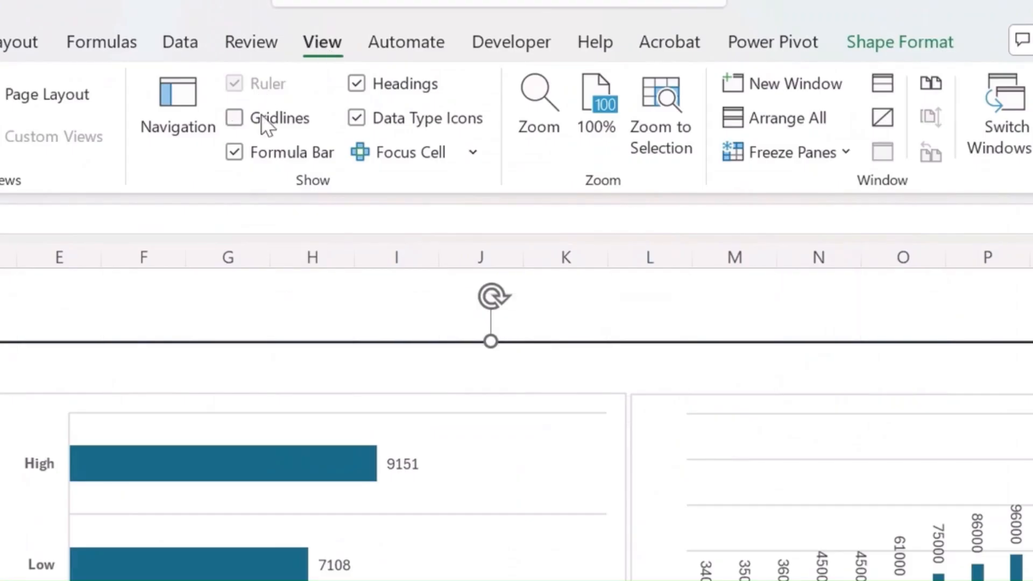
Stretch the frame rectangle's top edge upward to about row 2, making room above the charts.
{"action": "left_click_drag", "start_coordinate": [492, 343], "coordinate": [493, 290]}
{"action": "left_click", "coordinate": [415, 361]}
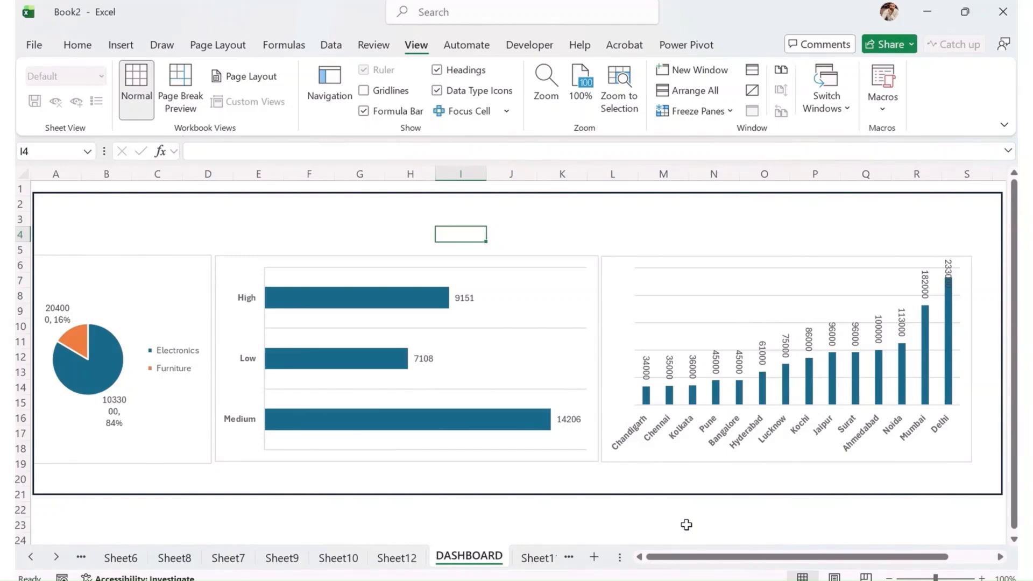
Insert slicers for REGION and CATEGORY from the city sales PivotTable on Sheet12.
{"action": "left_click", "coordinate": [397, 557]}
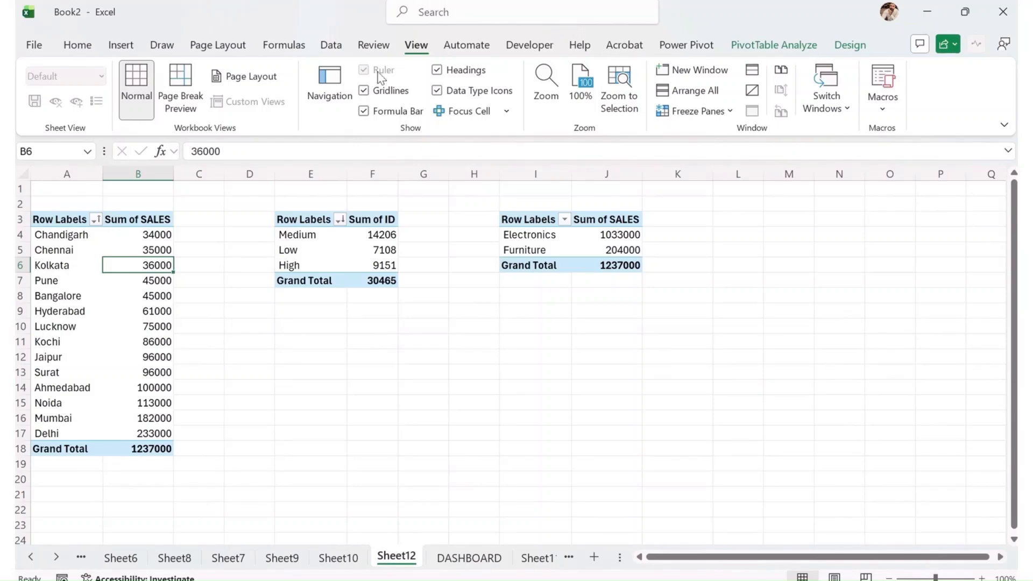
{"action": "left_click", "coordinate": [97, 48]}
{"action": "left_click", "coordinate": [120, 47]}
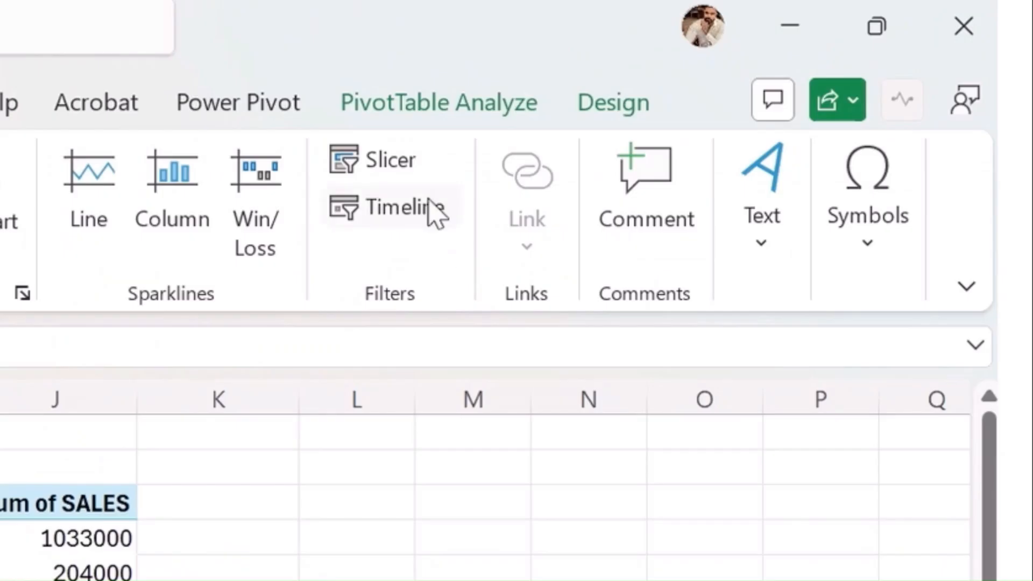
{"action": "left_click", "coordinate": [388, 167]}
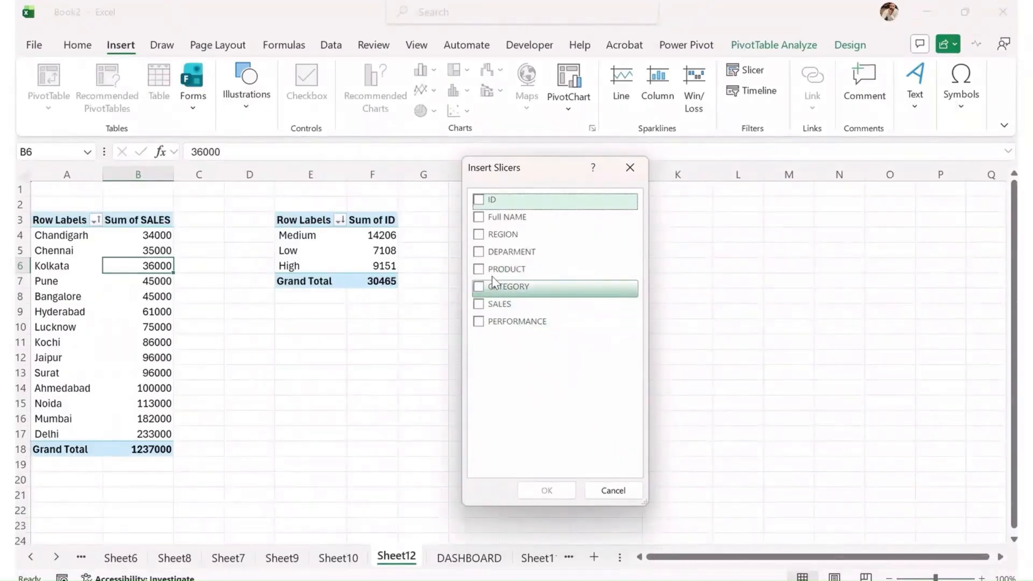
{"action": "left_click", "coordinate": [488, 235]}
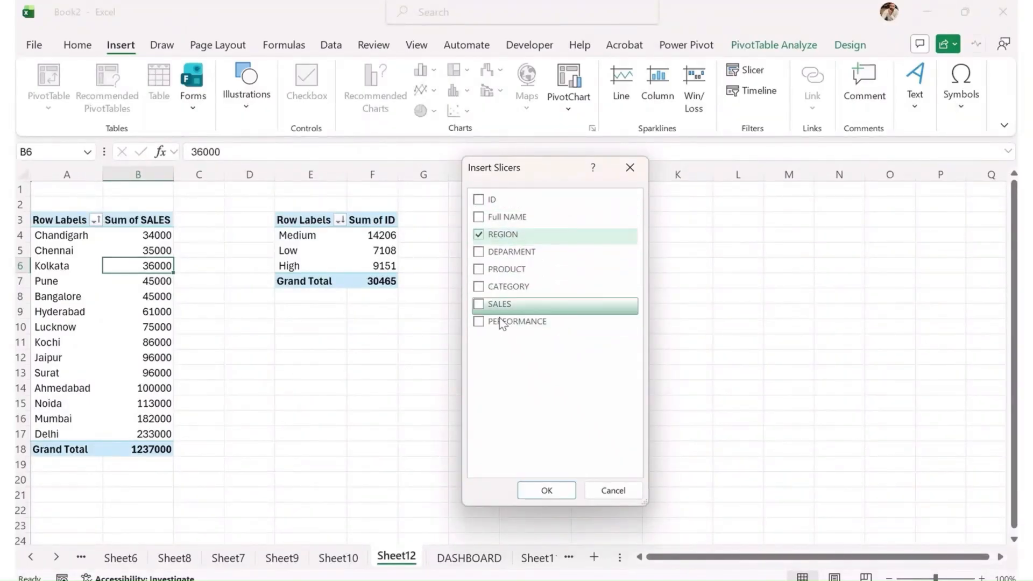
{"action": "left_click", "coordinate": [498, 287]}
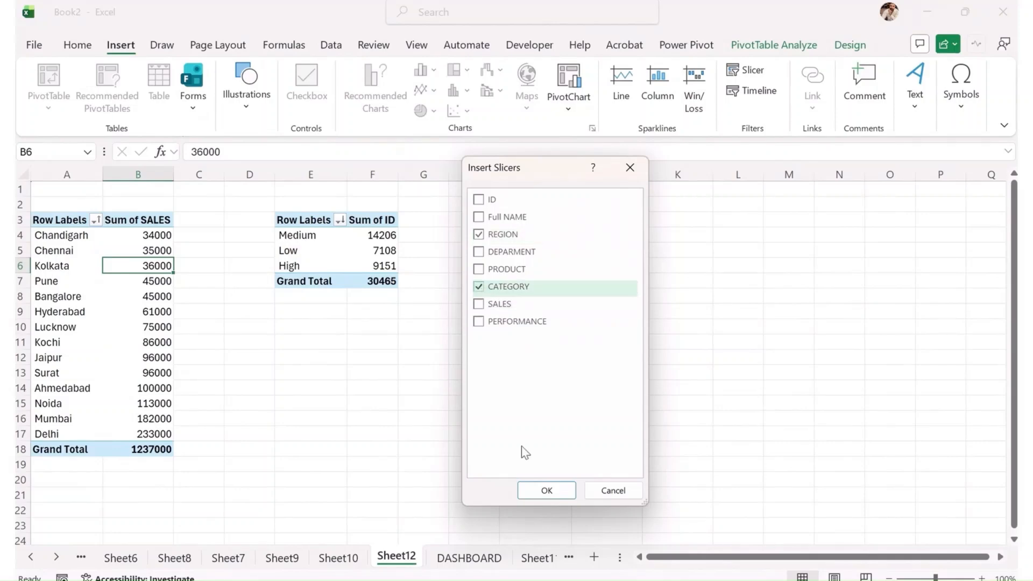
{"action": "left_click", "coordinate": [547, 491]}
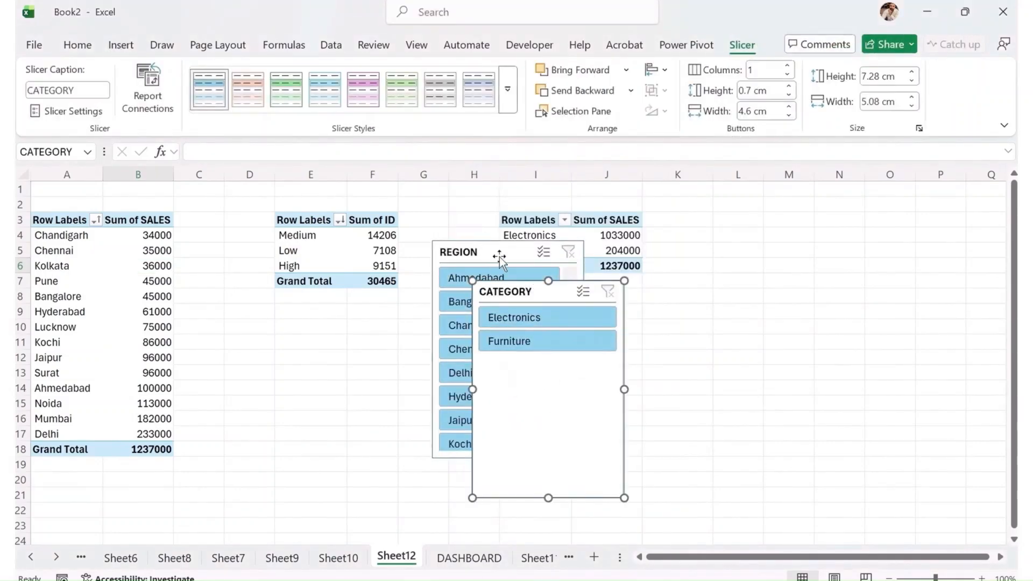
Cut both the REGION and CATEGORY slicers from Sheet12 and paste them onto the DASHBOARD sheet.
{"action": "left_click", "coordinate": [499, 257], "text": "ctrl"}
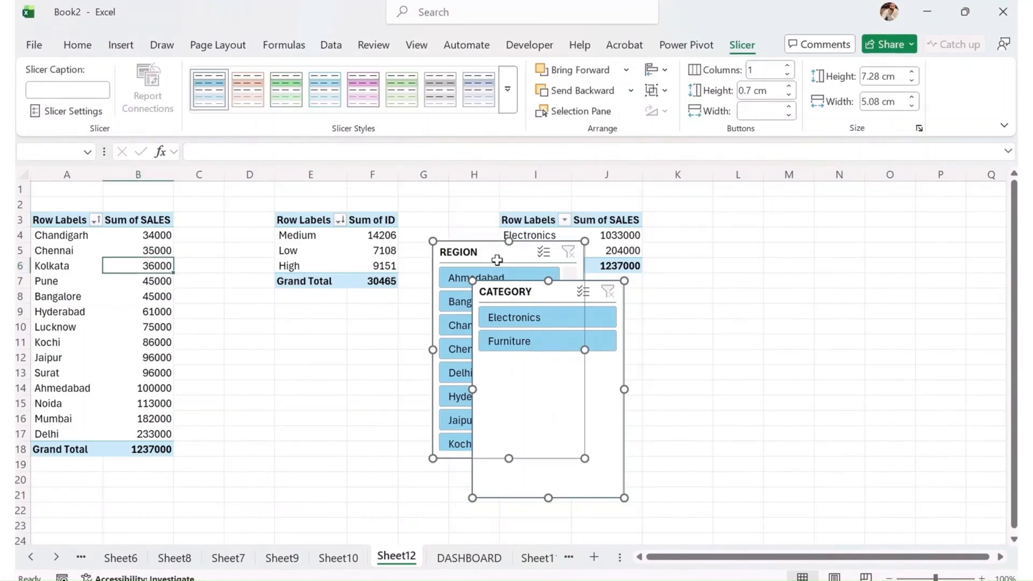
{"action": "key", "text": "Delete"}
{"action": "left_click", "coordinate": [458, 555]}
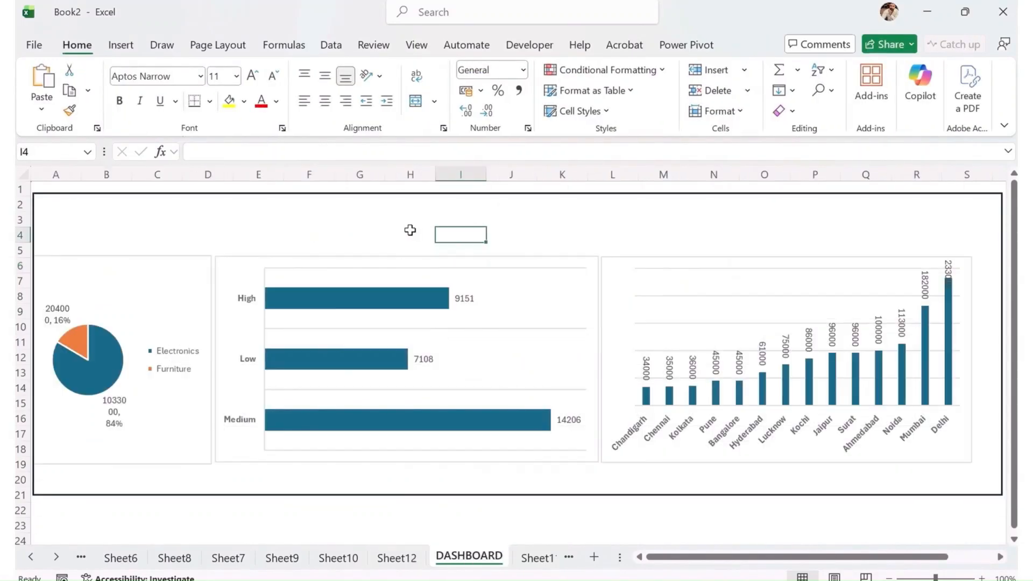
{"action": "key", "text": "ctrl+v"}
{"action": "left_click", "coordinate": [624, 220]}
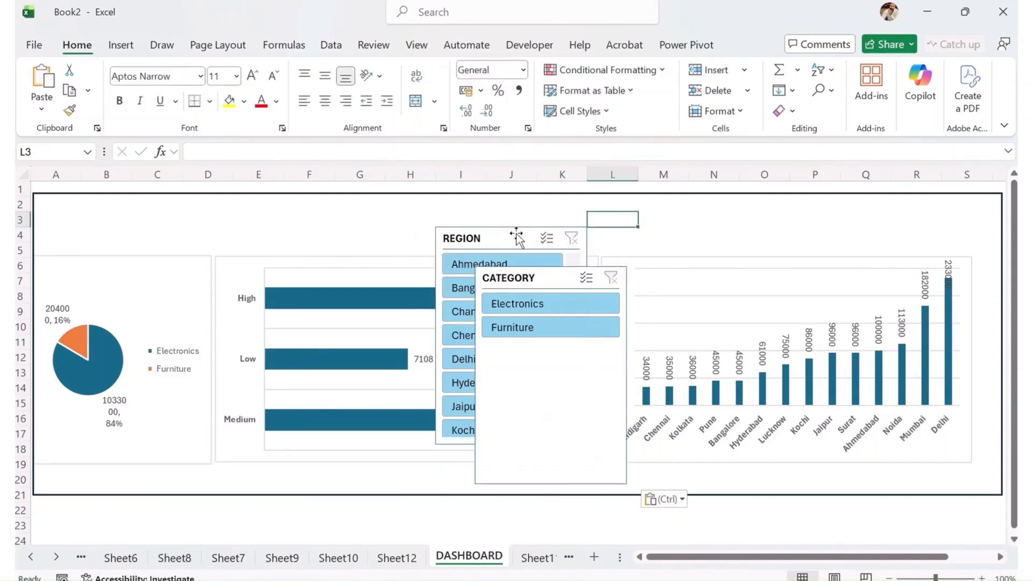
Move the REGION slicer to the frame's upper-left corner and widen it to about 22 cm.
{"action": "left_click_drag", "start_coordinate": [499, 237], "coordinate": [103, 204]}
{"action": "left_click_drag", "start_coordinate": [192, 306], "coordinate": [702, 258]}
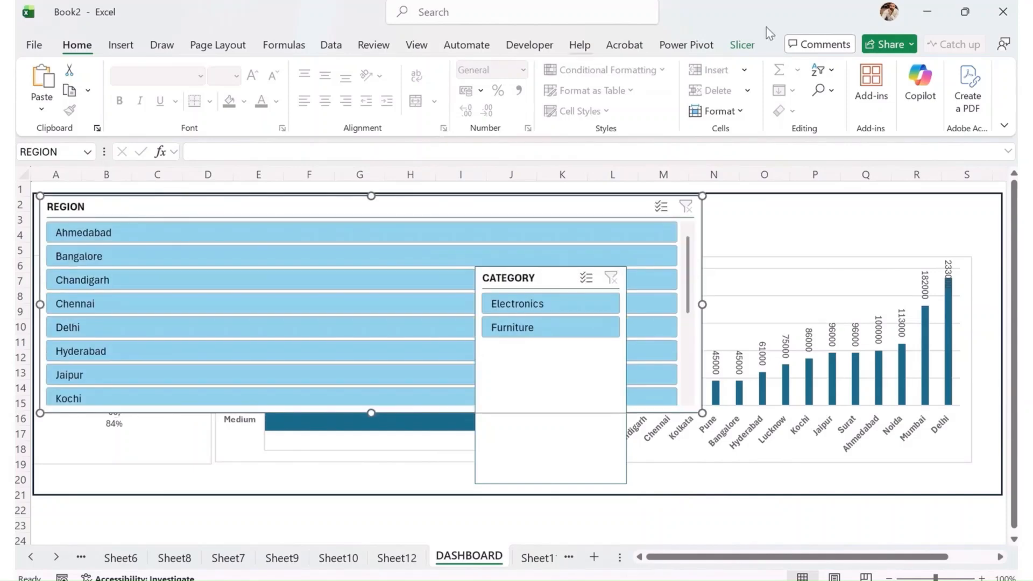
Arrange the REGION slicer's buttons in 6 columns.
{"action": "left_click", "coordinate": [742, 47]}
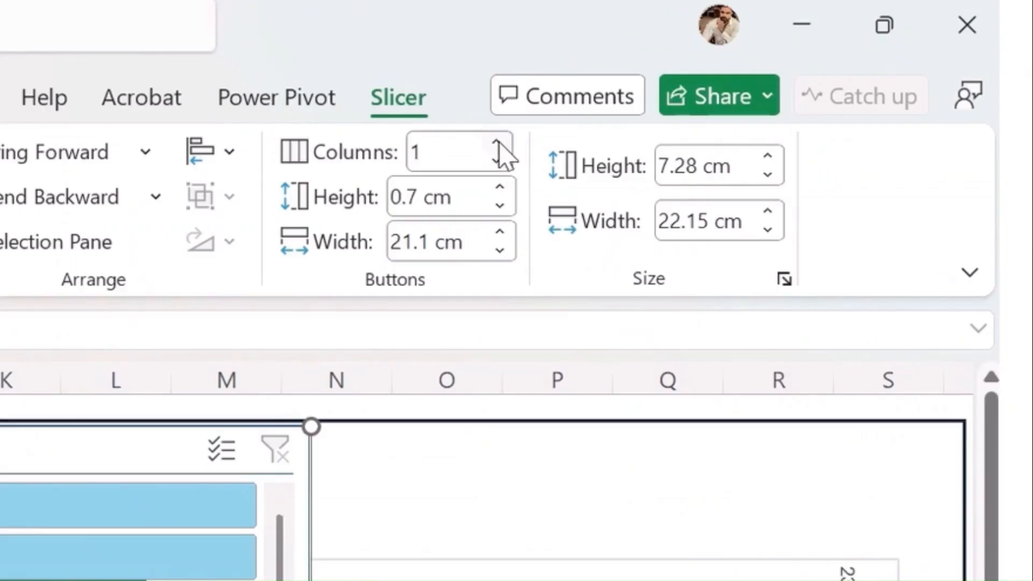
{"action": "left_click", "coordinate": [787, 66]}
{"action": "left_click", "coordinate": [787, 66]}
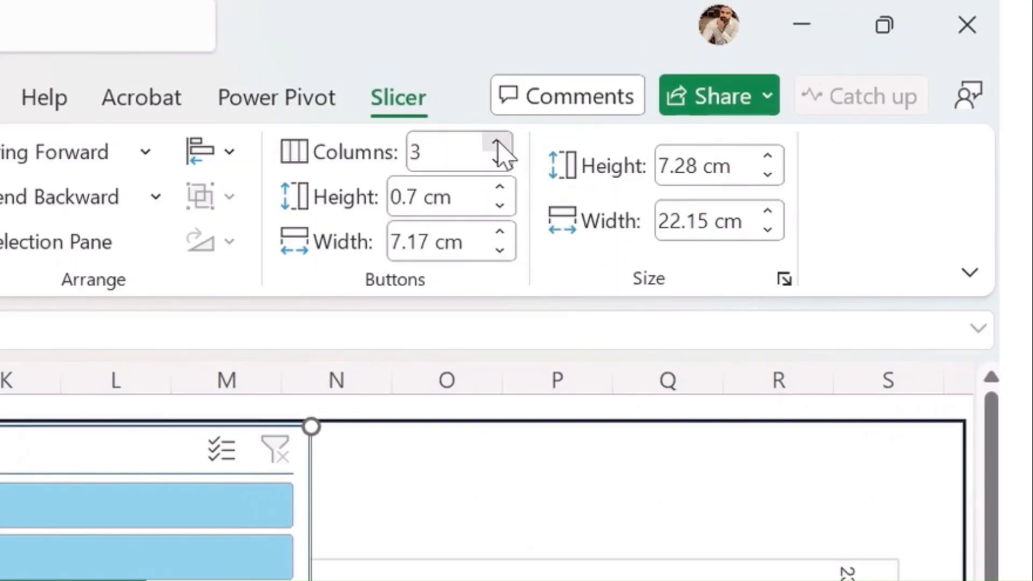
{"action": "left_click", "coordinate": [498, 143]}
{"action": "left_click", "coordinate": [499, 143]}
{"action": "left_click", "coordinate": [499, 143]}
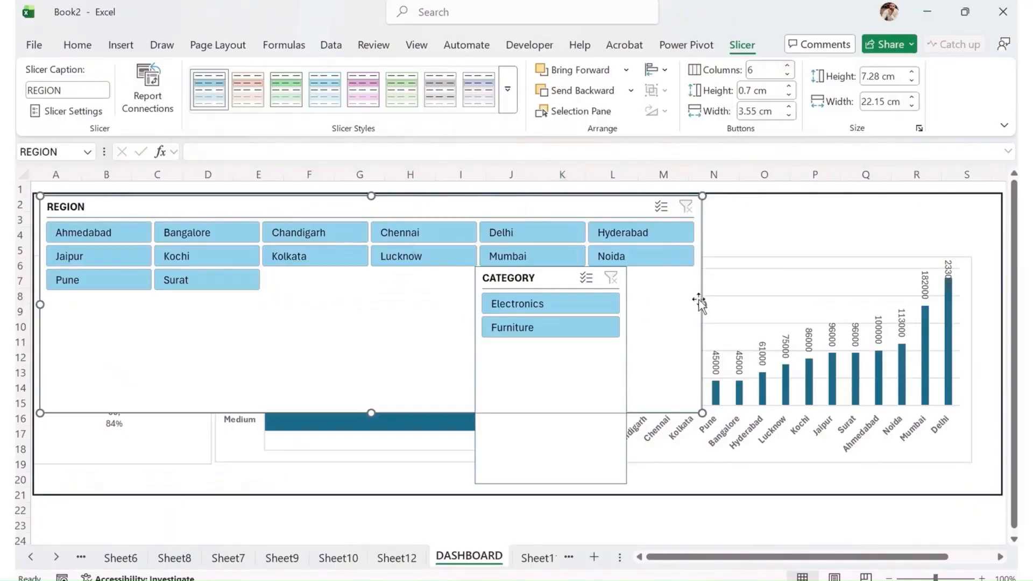
Resize the REGION slicer to about 32 cm wide and 2.8 cm high, with its buttons in 11 columns.
{"action": "left_click_drag", "start_coordinate": [698, 303], "coordinate": [994, 286]}
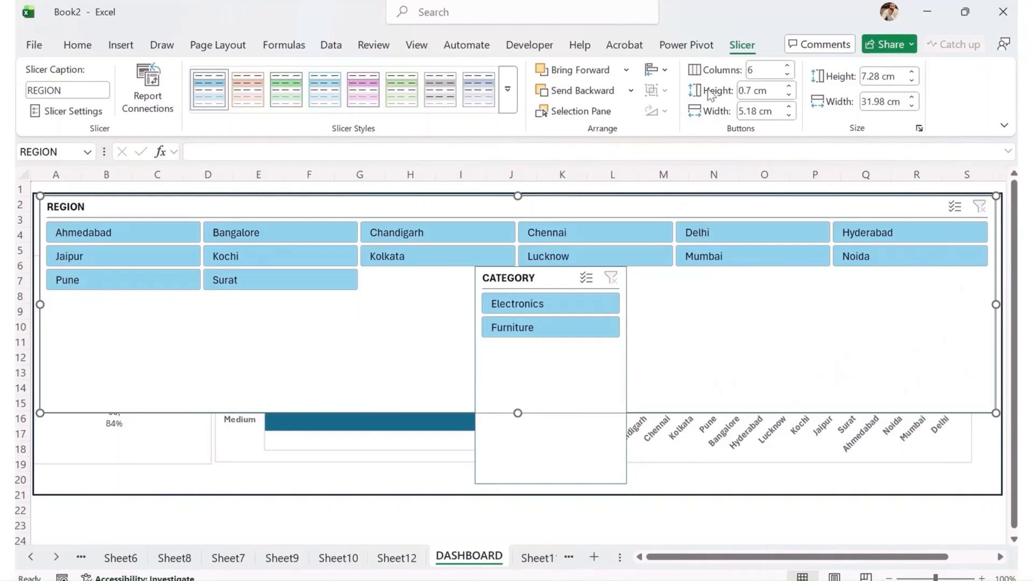
{"action": "left_click", "coordinate": [789, 67]}
{"action": "left_click", "coordinate": [788, 67]}
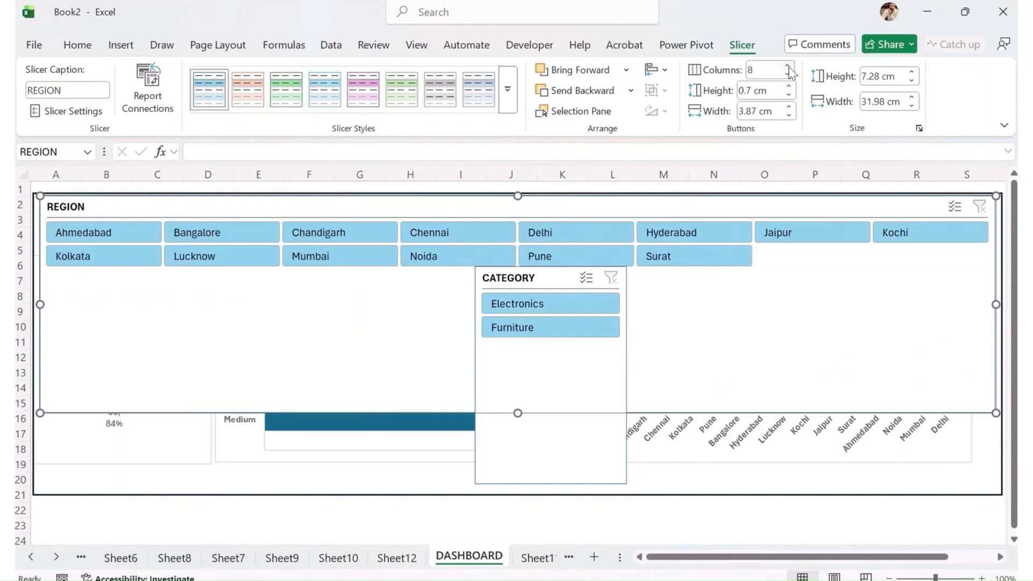
{"action": "left_click", "coordinate": [789, 67]}
{"action": "left_click", "coordinate": [789, 67]}
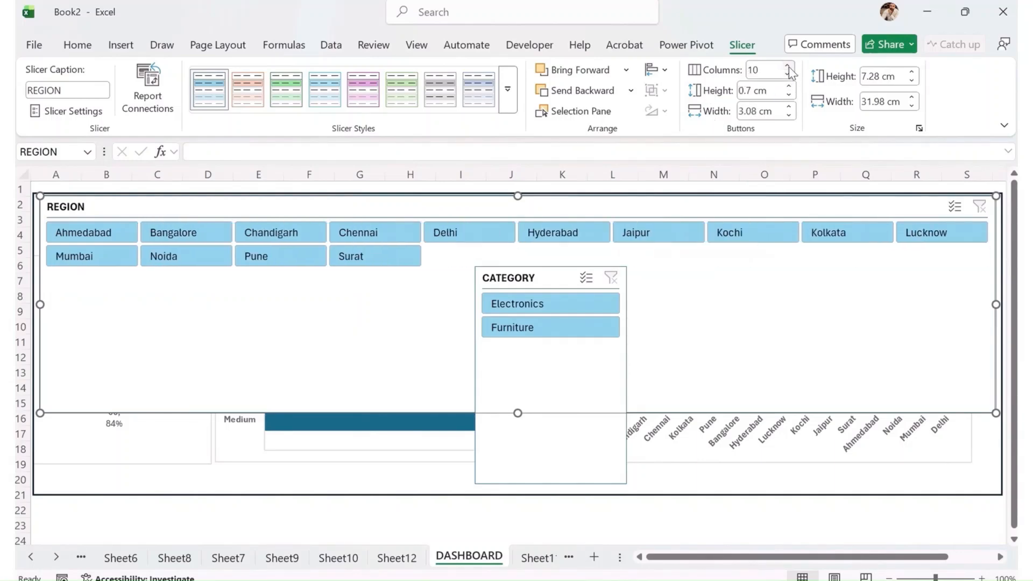
{"action": "left_click", "coordinate": [788, 67]}
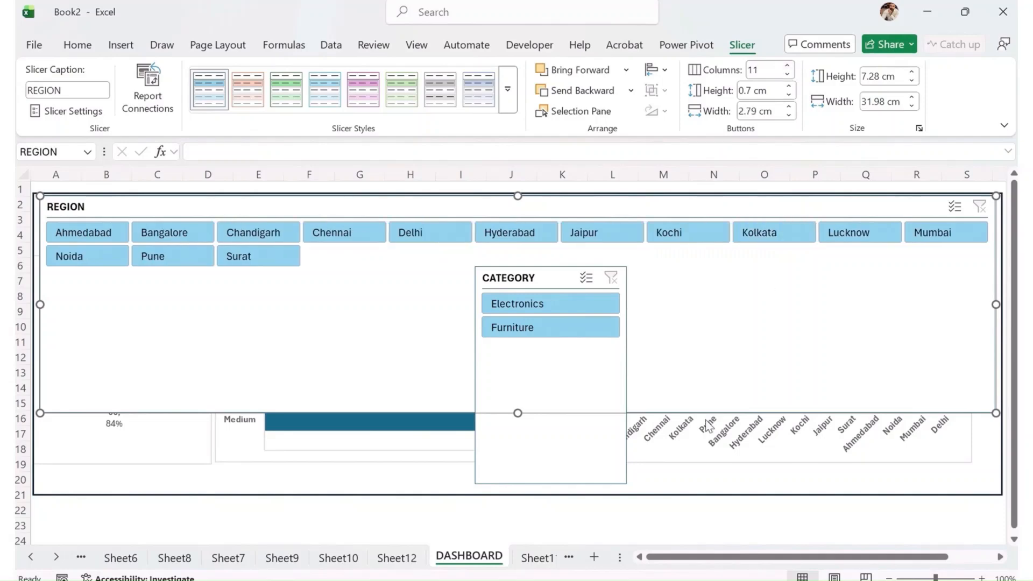
{"action": "left_click_drag", "start_coordinate": [519, 413], "coordinate": [538, 278]}
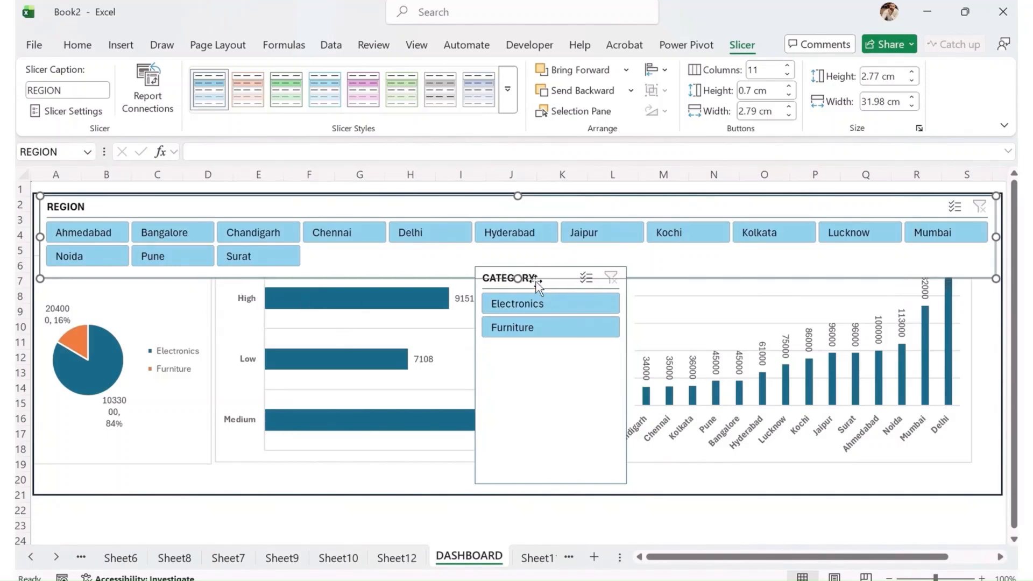
Set the CATEGORY slicer to 2 columns and place it below the frame, about 11.4 cm wide and 1.7 cm high.
{"action": "left_click_drag", "start_coordinate": [538, 285], "coordinate": [495, 298]}
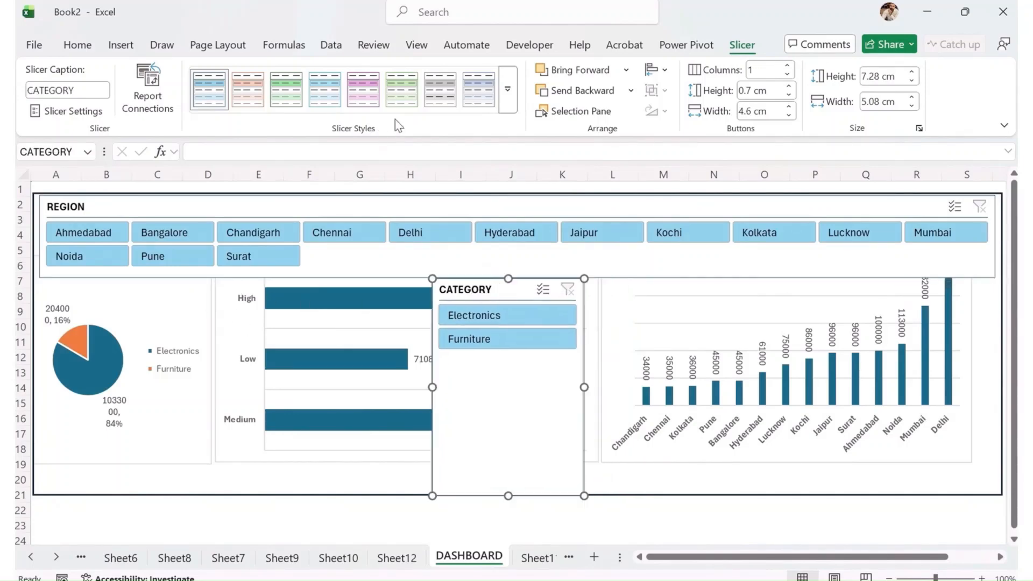
{"action": "left_click", "coordinate": [785, 68]}
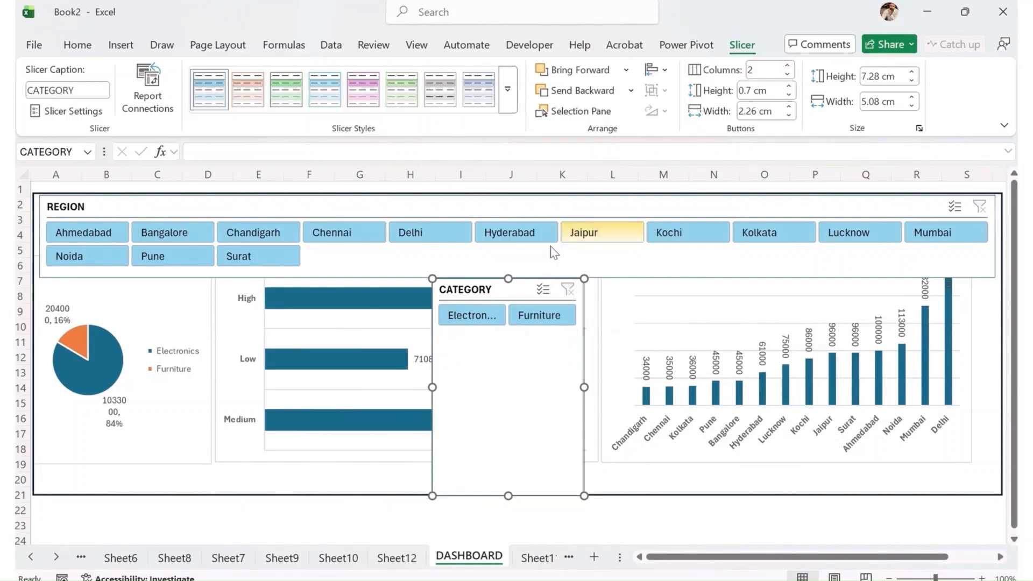
{"action": "left_click_drag", "start_coordinate": [505, 279], "coordinate": [106, 514]}
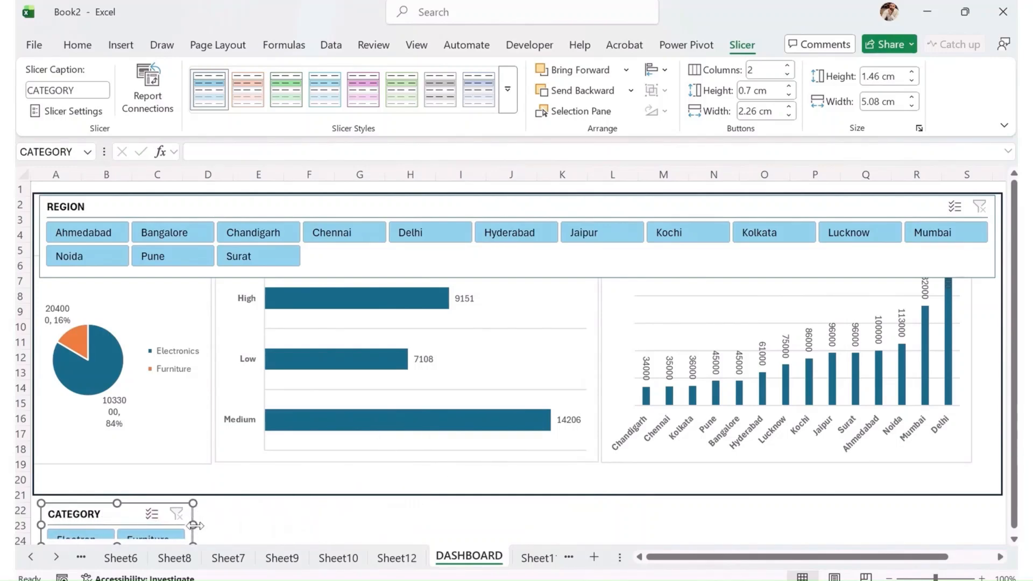
{"action": "left_click_drag", "start_coordinate": [194, 525], "coordinate": [381, 538]}
{"action": "left_click_drag", "start_coordinate": [209, 531], "coordinate": [213, 538]}
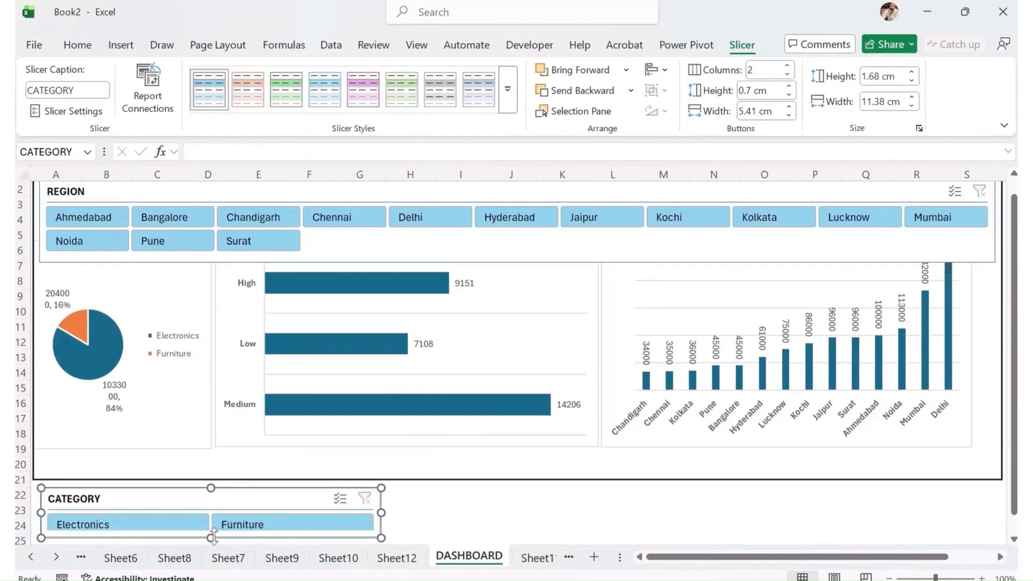
Try the CATEGORY slicer by filtering on Electronics and switching the filter to Furniture.
{"action": "left_click", "coordinate": [140, 529]}
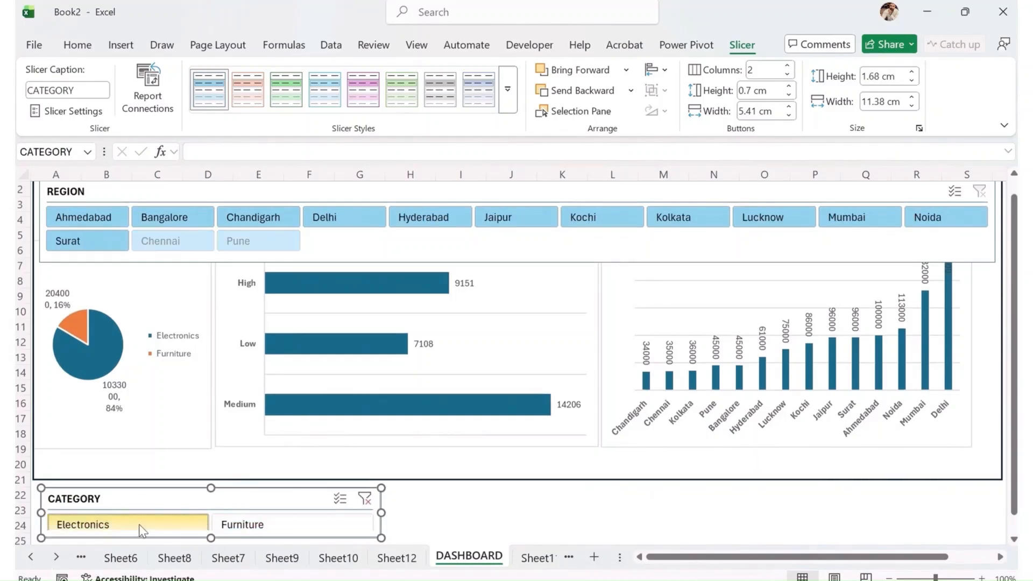
{"action": "left_click", "coordinate": [279, 528]}
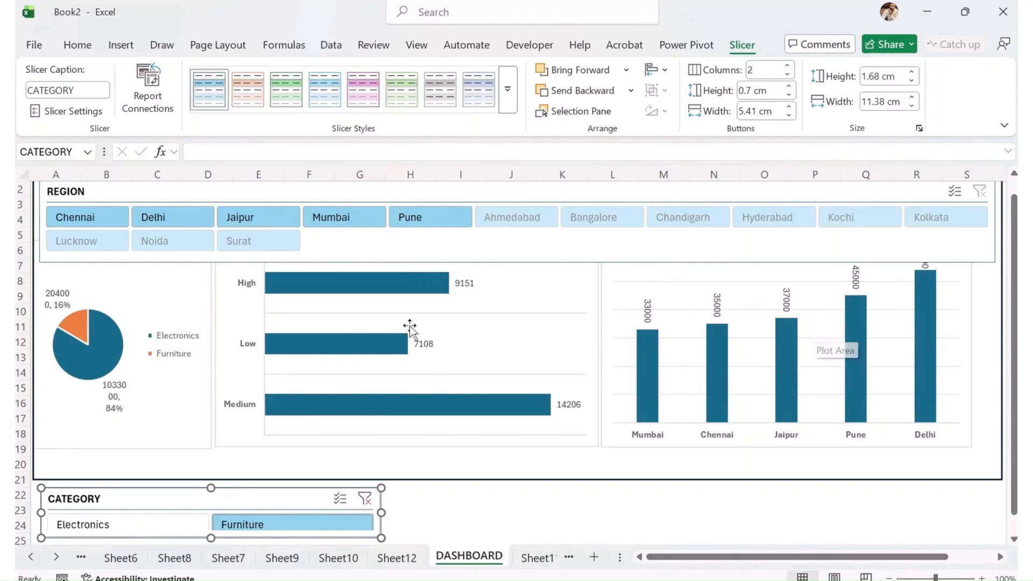
Move the pie, performance bar and city column charts down within the frame to clear the REGION slicer.
{"action": "left_click", "coordinate": [189, 293]}
{"action": "left_click_drag", "start_coordinate": [189, 294], "coordinate": [185, 310]}
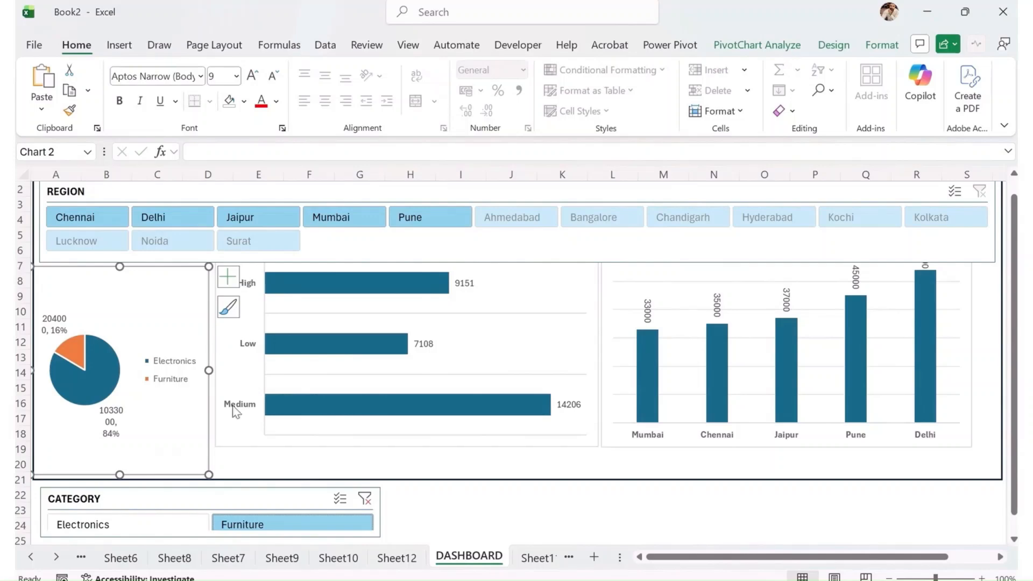
{"action": "left_click_drag", "start_coordinate": [231, 428], "coordinate": [234, 456]}
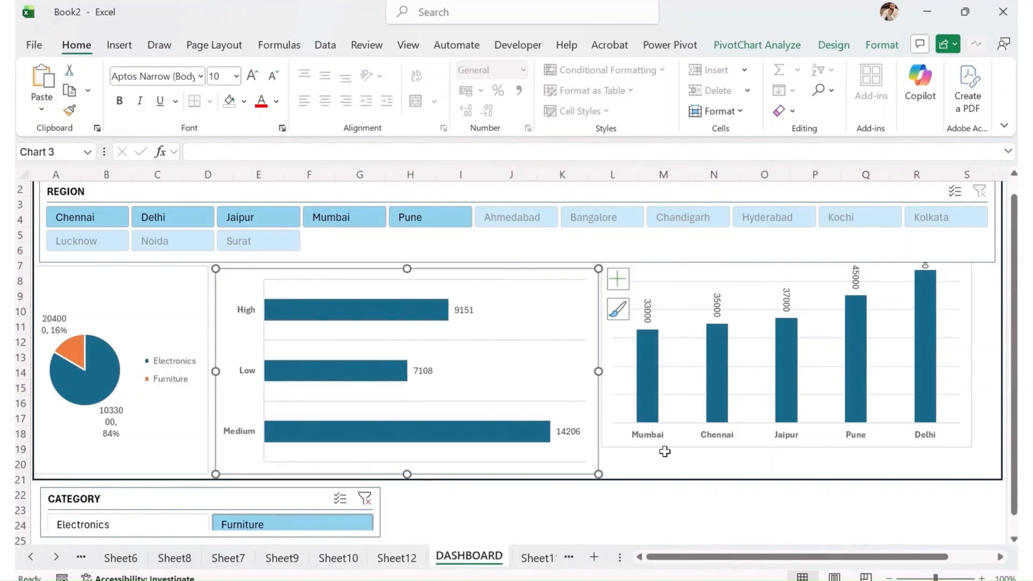
{"action": "left_click_drag", "start_coordinate": [618, 444], "coordinate": [626, 462]}
Connect the CATEGORY slicer to PivotTable3 and PivotTable4 in addition to PivotTable2.
{"action": "left_click", "coordinate": [273, 506]}
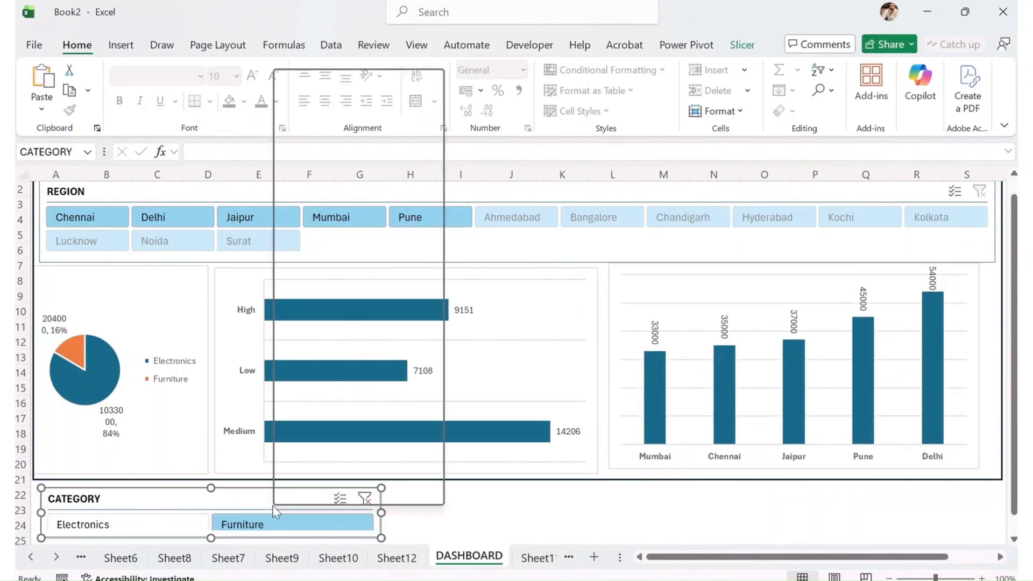
{"action": "right_click", "coordinate": [272, 505]}
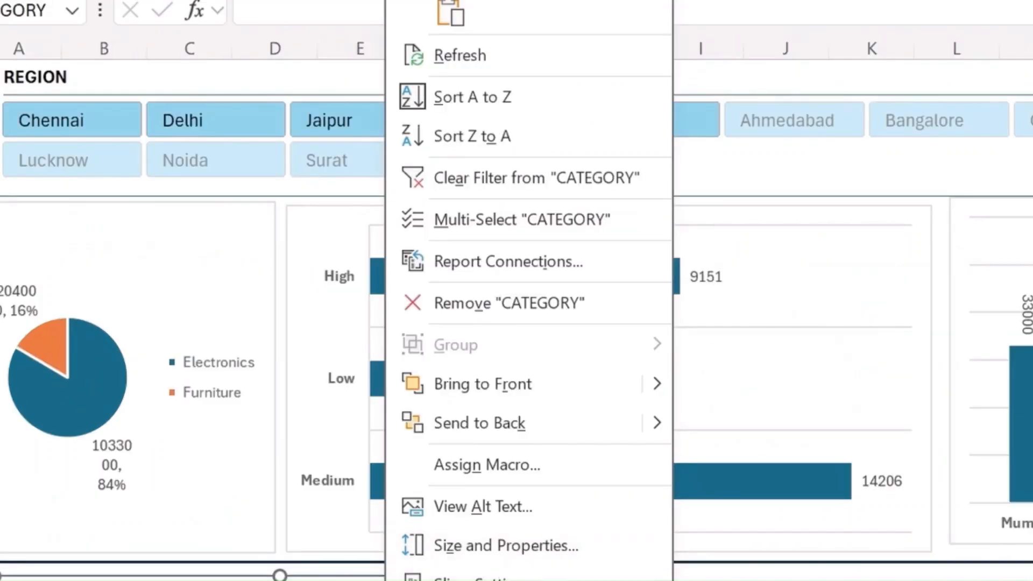
{"action": "left_click", "coordinate": [524, 265]}
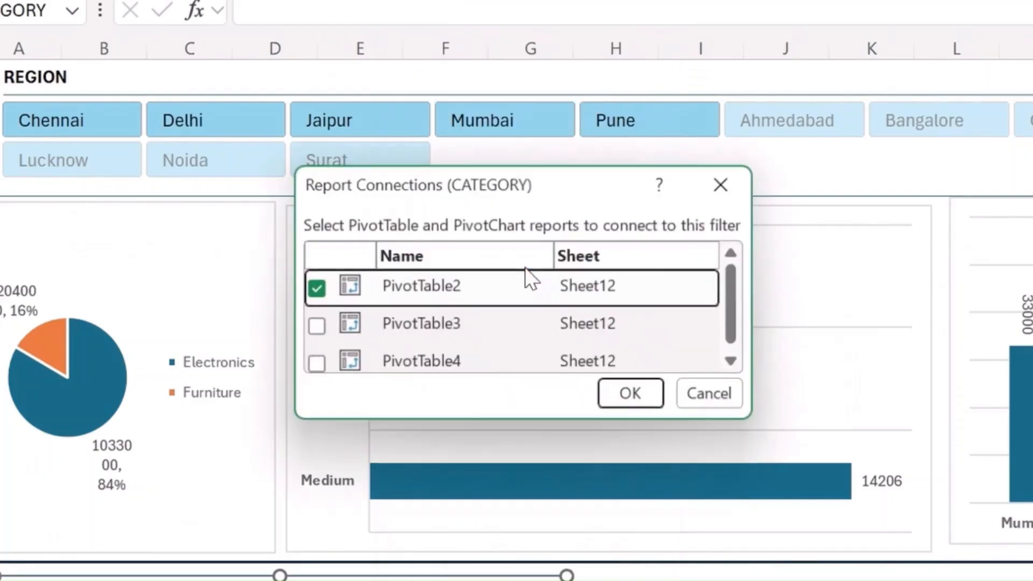
{"action": "left_click", "coordinate": [316, 329]}
{"action": "left_click", "coordinate": [314, 365]}
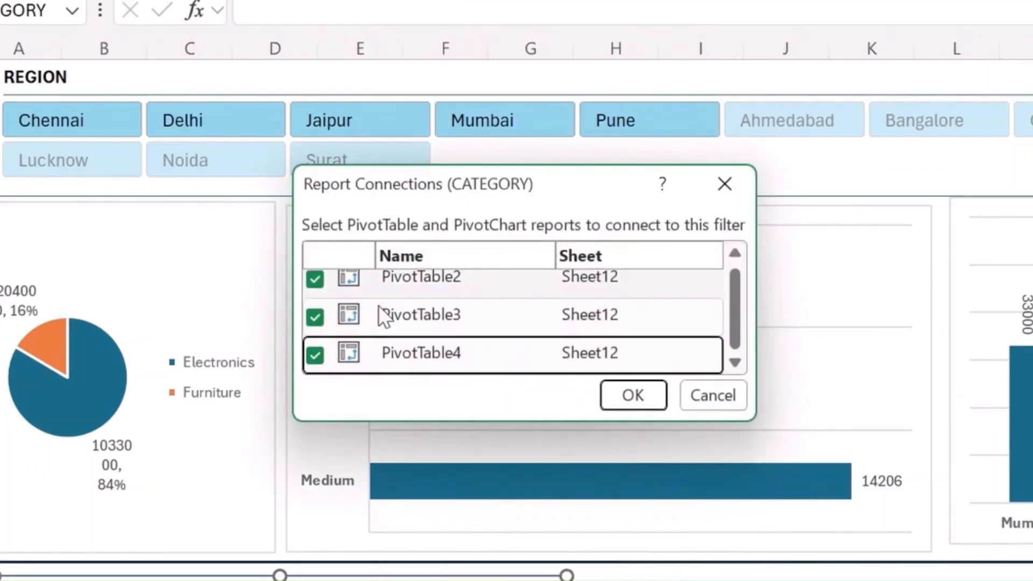
{"action": "left_click", "coordinate": [628, 400]}
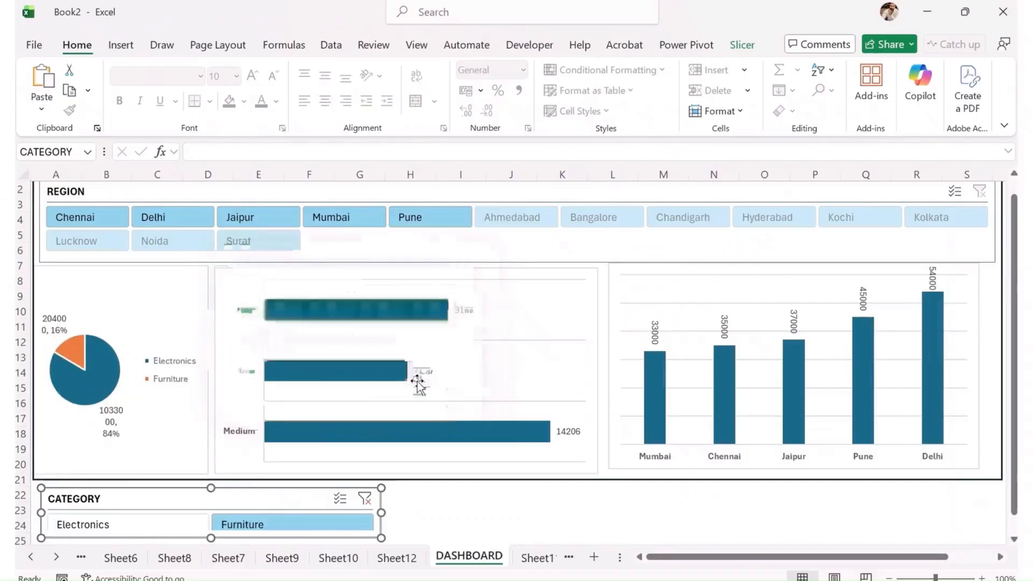
Connect the REGION slicer to PivotTable3 and PivotTable4 as well through its report connections.
{"action": "left_click", "coordinate": [445, 203]}
{"action": "right_click", "coordinate": [449, 202]}
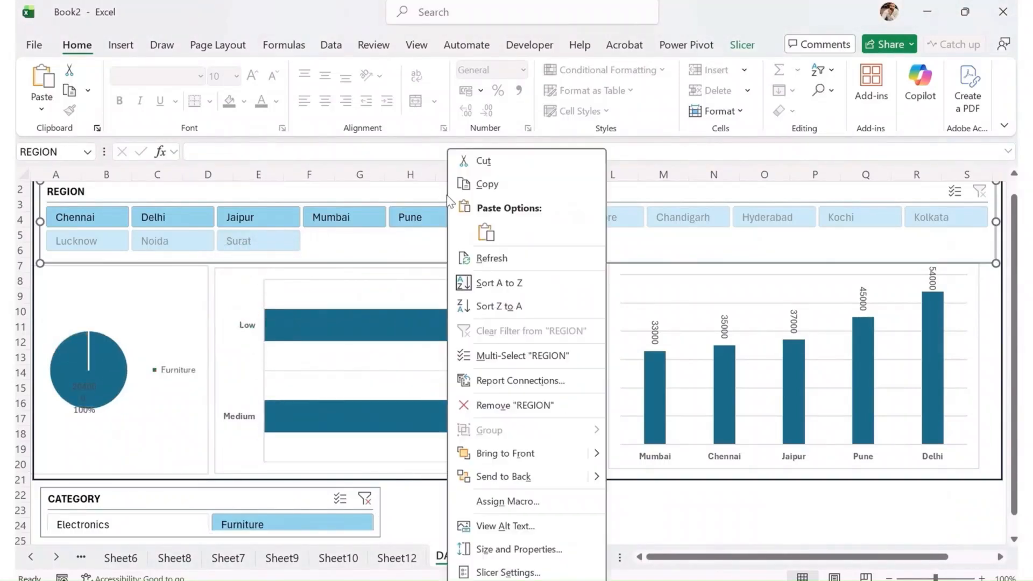
{"action": "left_click", "coordinate": [510, 382]}
{"action": "left_click", "coordinate": [382, 411]}
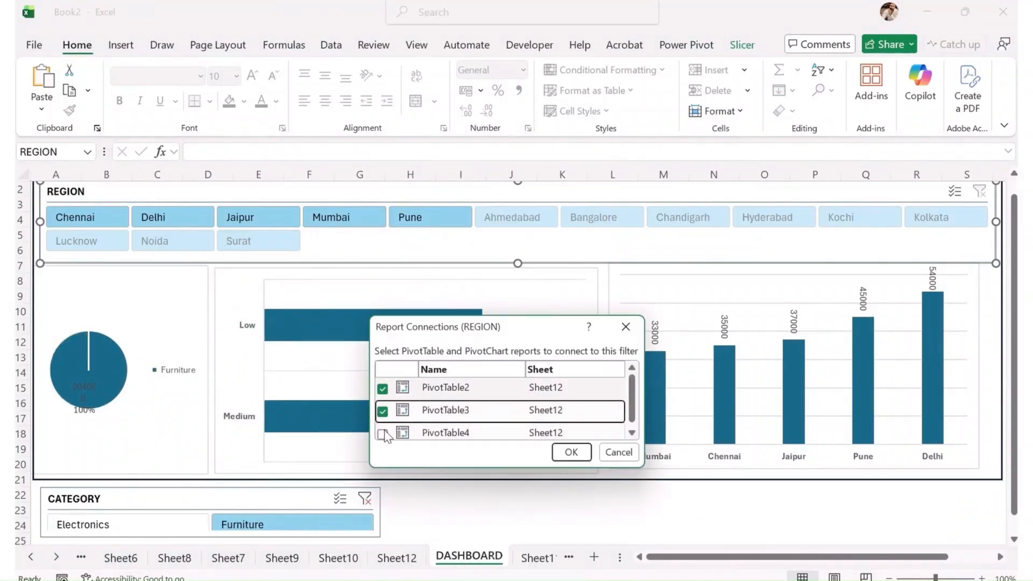
{"action": "left_click", "coordinate": [382, 433]}
{"action": "left_click", "coordinate": [571, 452]}
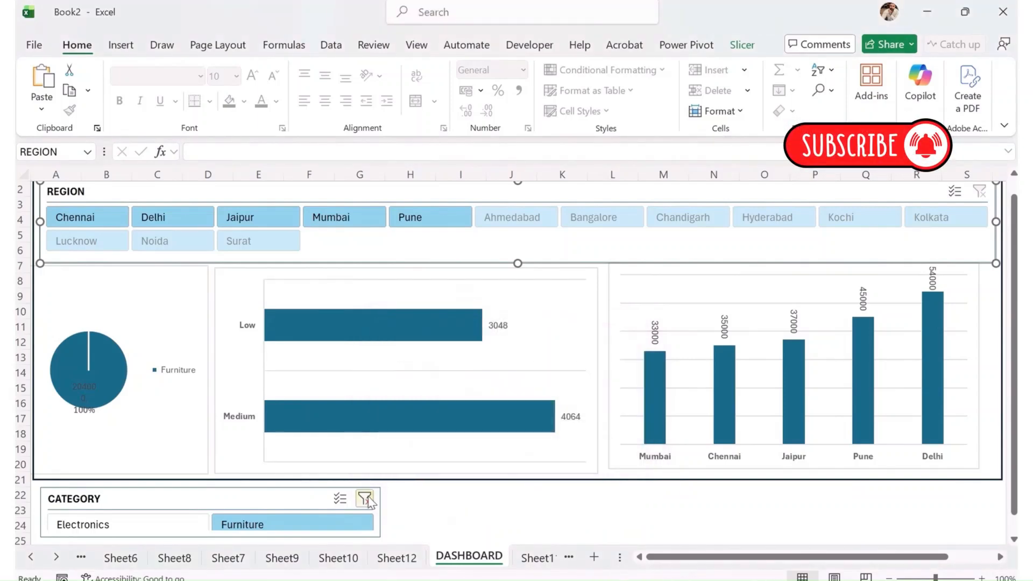
Clear the CATEGORY filter and try the REGION slicer on Chennai, switching it to Kolkata, Kochi, Jaipur and Mumbai together.
{"action": "left_click", "coordinate": [365, 498]}
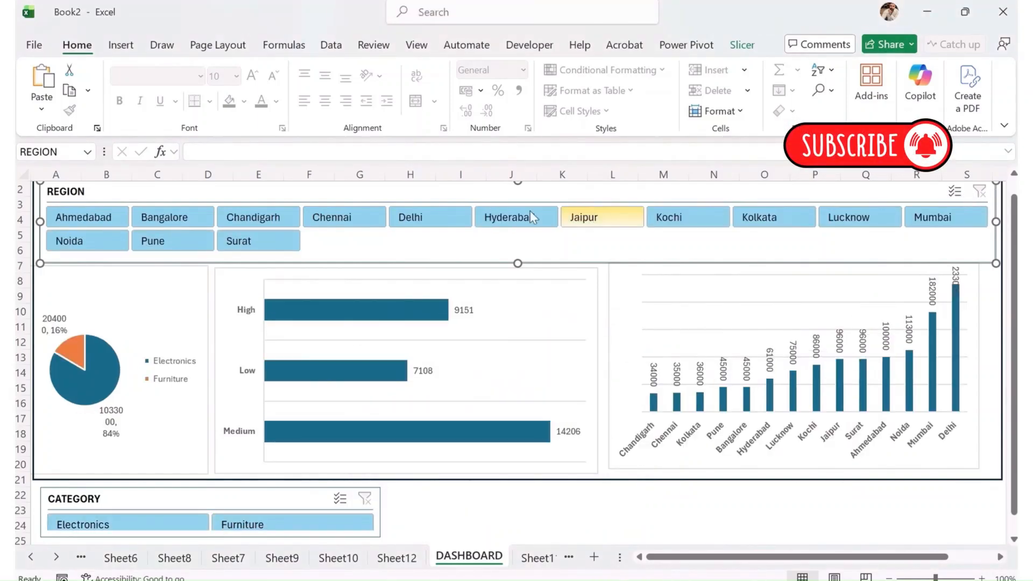
{"action": "left_click", "coordinate": [359, 220]}
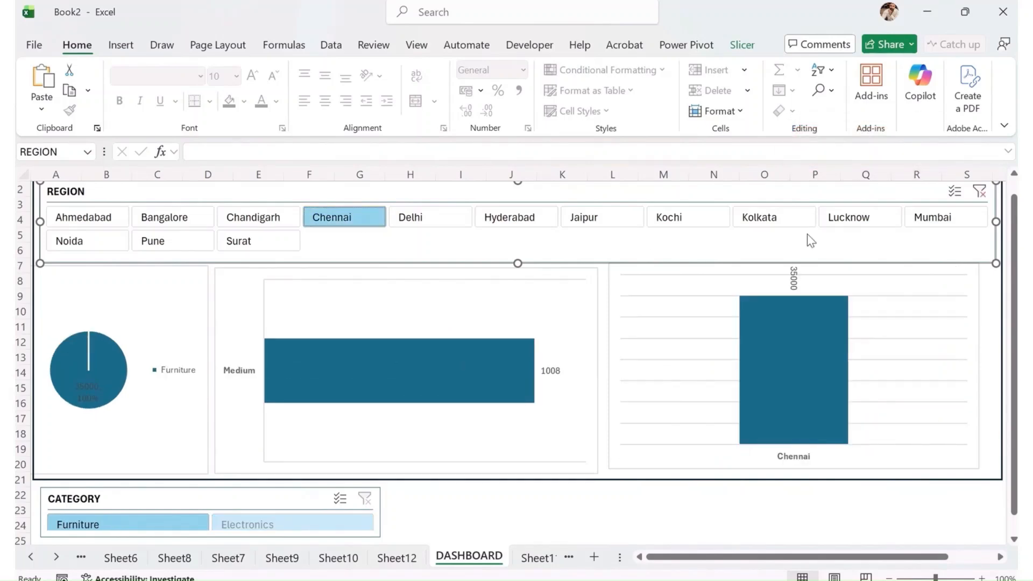
{"action": "left_click", "coordinate": [748, 221]}
{"action": "left_click", "coordinate": [674, 220], "text": "ctrl"}
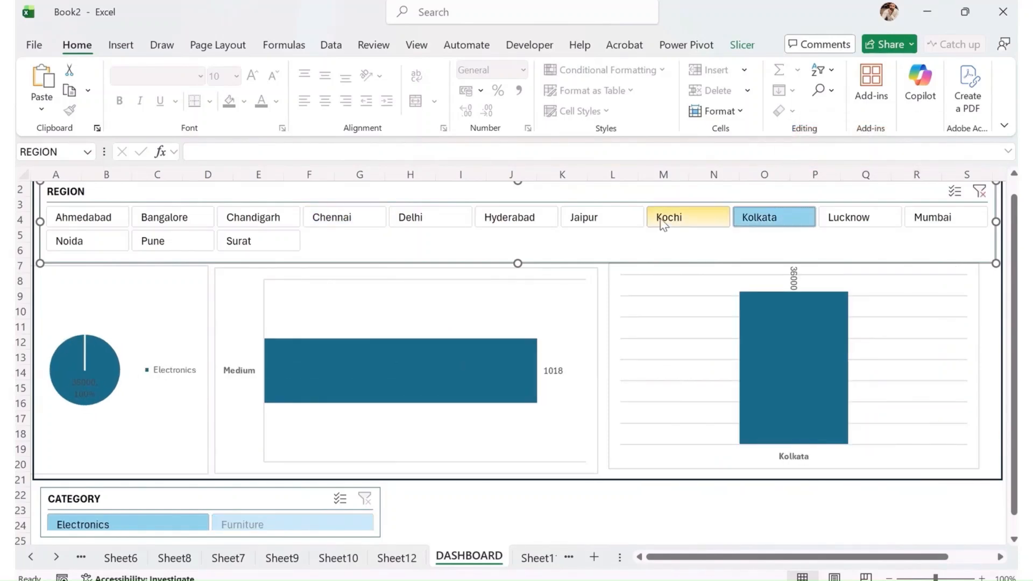
{"action": "left_click", "coordinate": [632, 219], "text": "ctrl"}
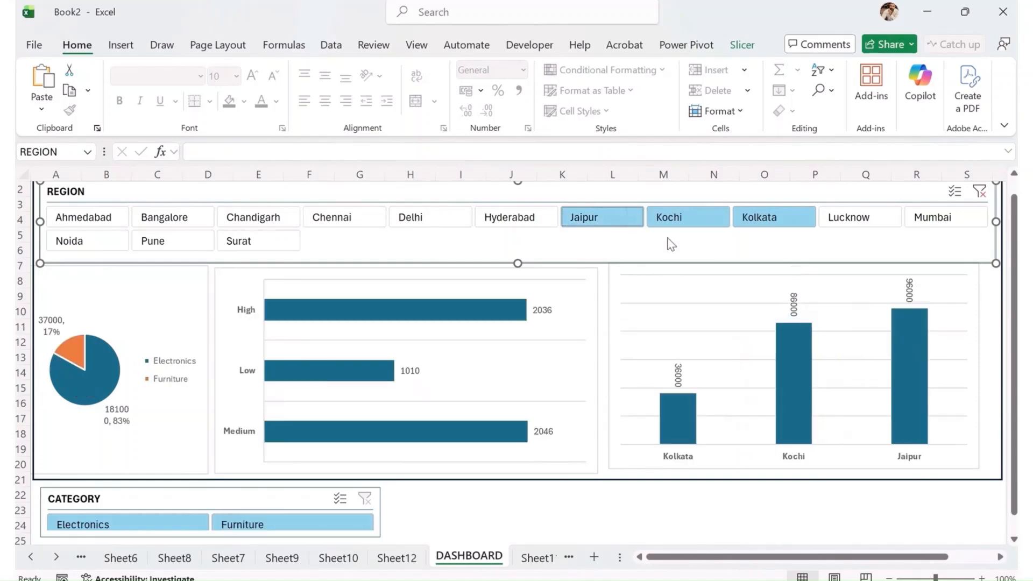
{"action": "left_click", "coordinate": [956, 222], "text": "ctrl"}
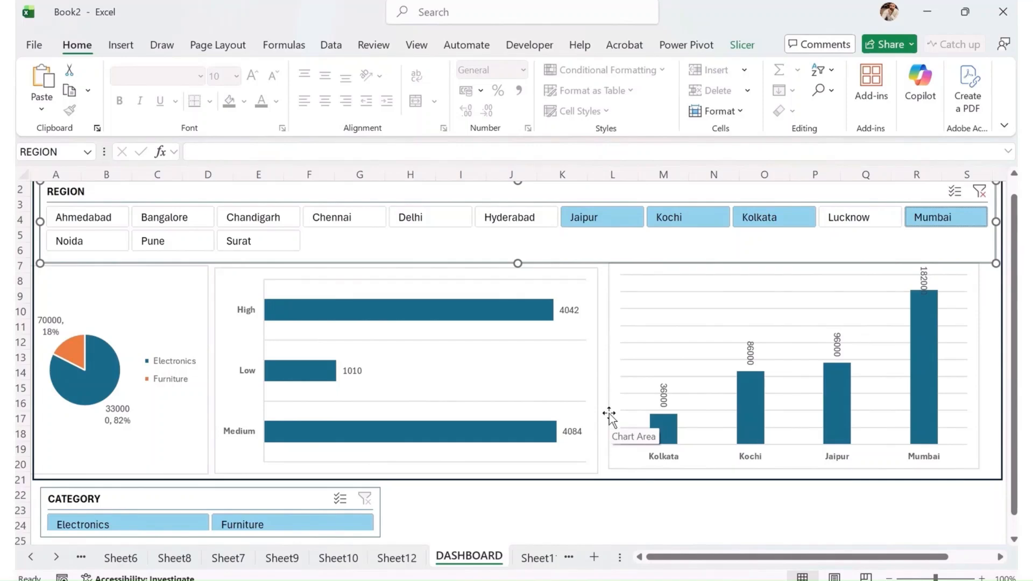
Compare the raw records on Sheet10 with the cleaned table on Sheet11, and return to the DASHBOARD sheet.
{"action": "left_click", "coordinate": [338, 558]}
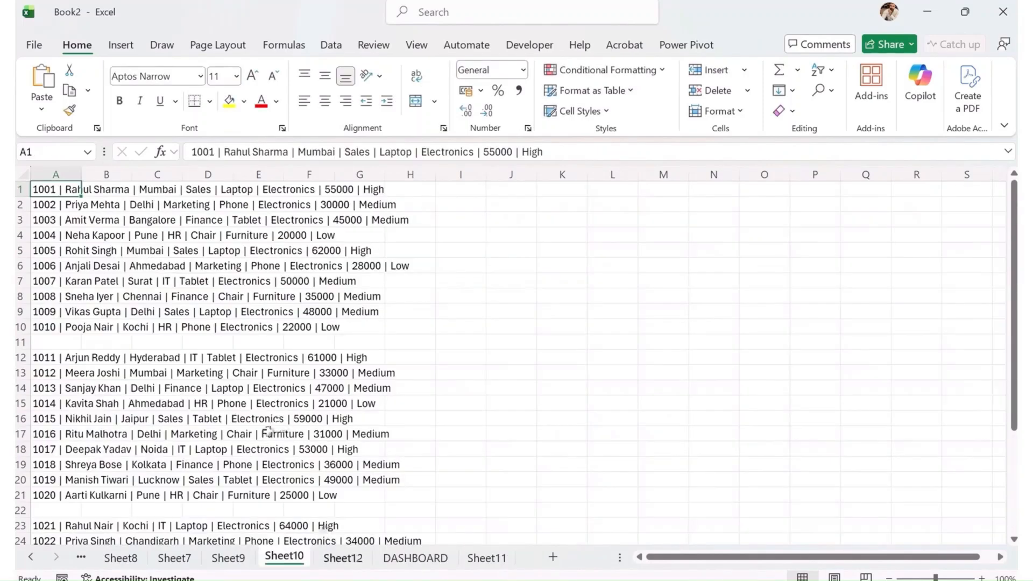
{"action": "left_click", "coordinate": [422, 560]}
{"action": "left_click", "coordinate": [294, 559]}
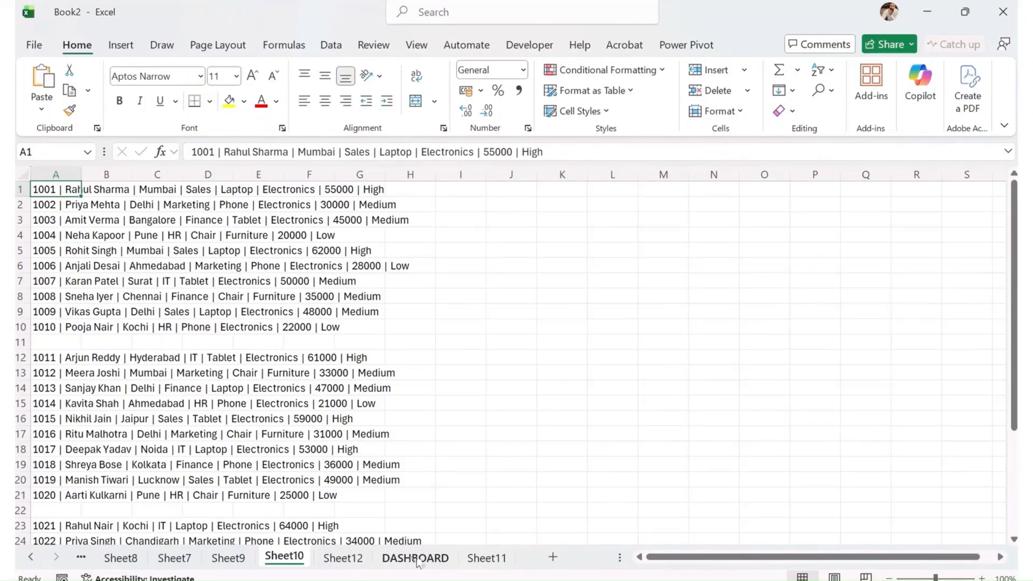
{"action": "left_click", "coordinate": [474, 560]}
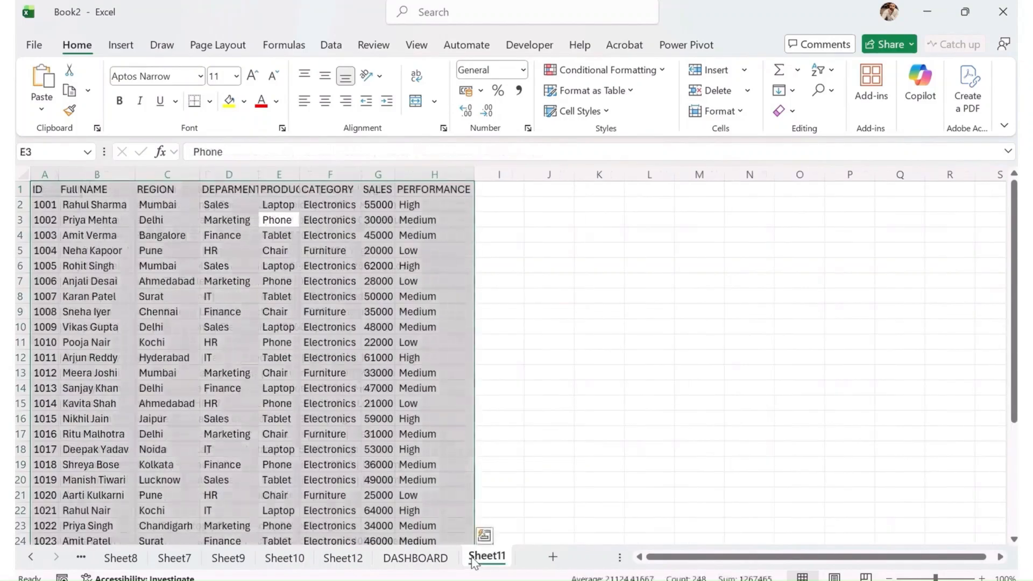
{"action": "left_click", "coordinate": [415, 559]}
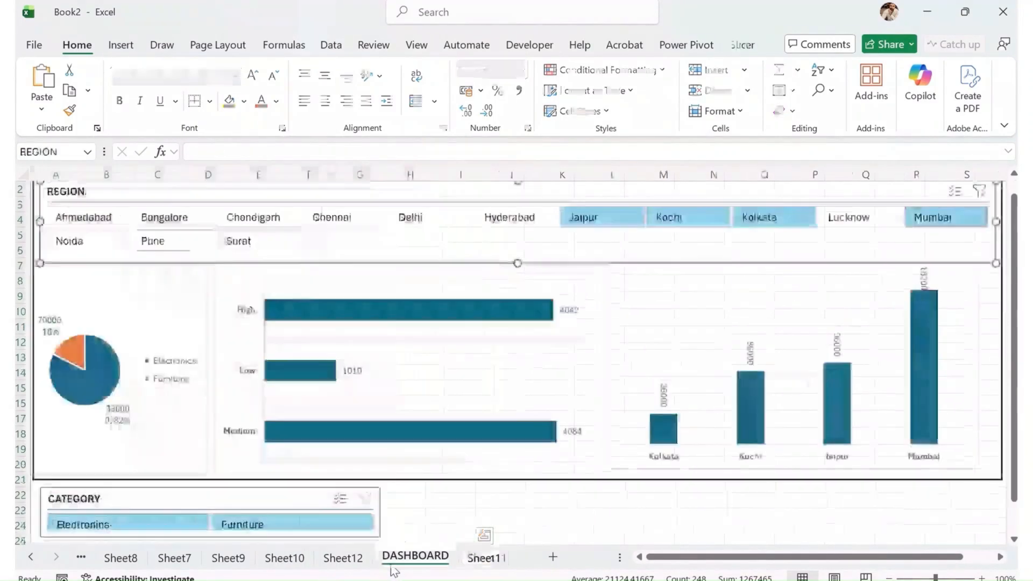